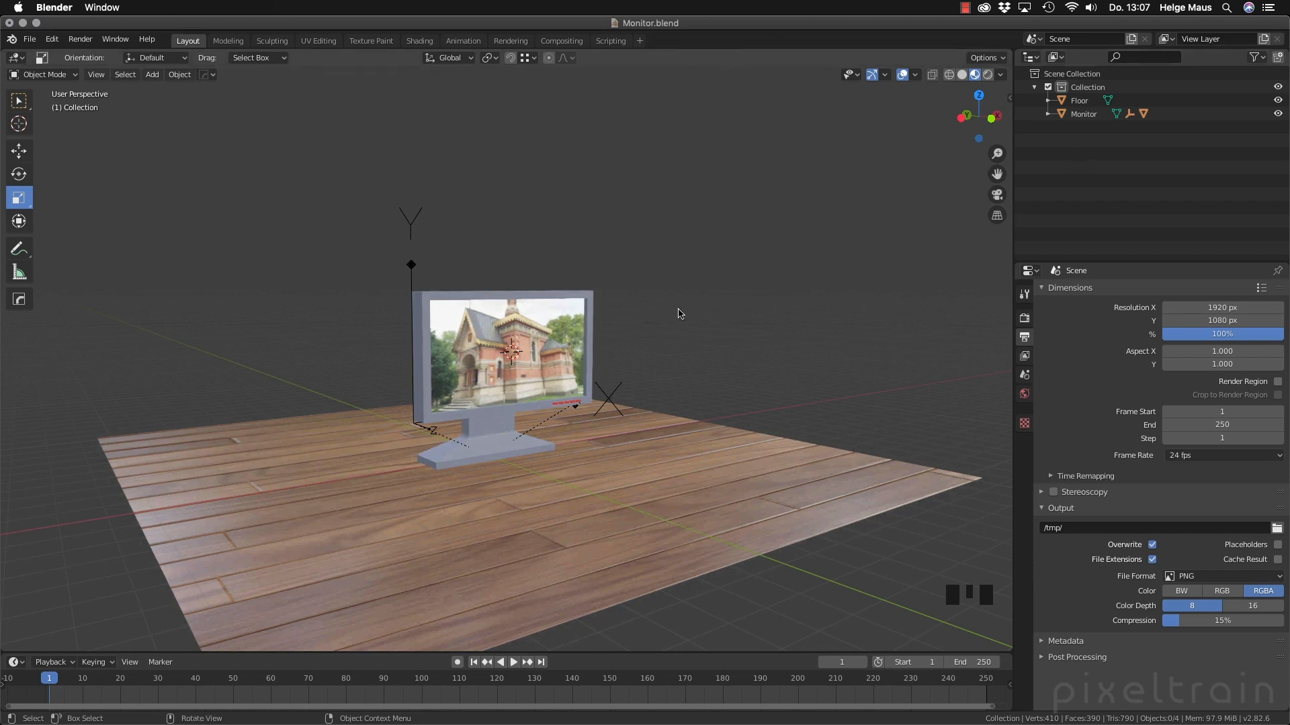
Add a camera and move it away from the monitor by about -5.35 m in X, -6.98 m in Y and 3.13 m in Z
left_click(153, 74)
key("shift+a")
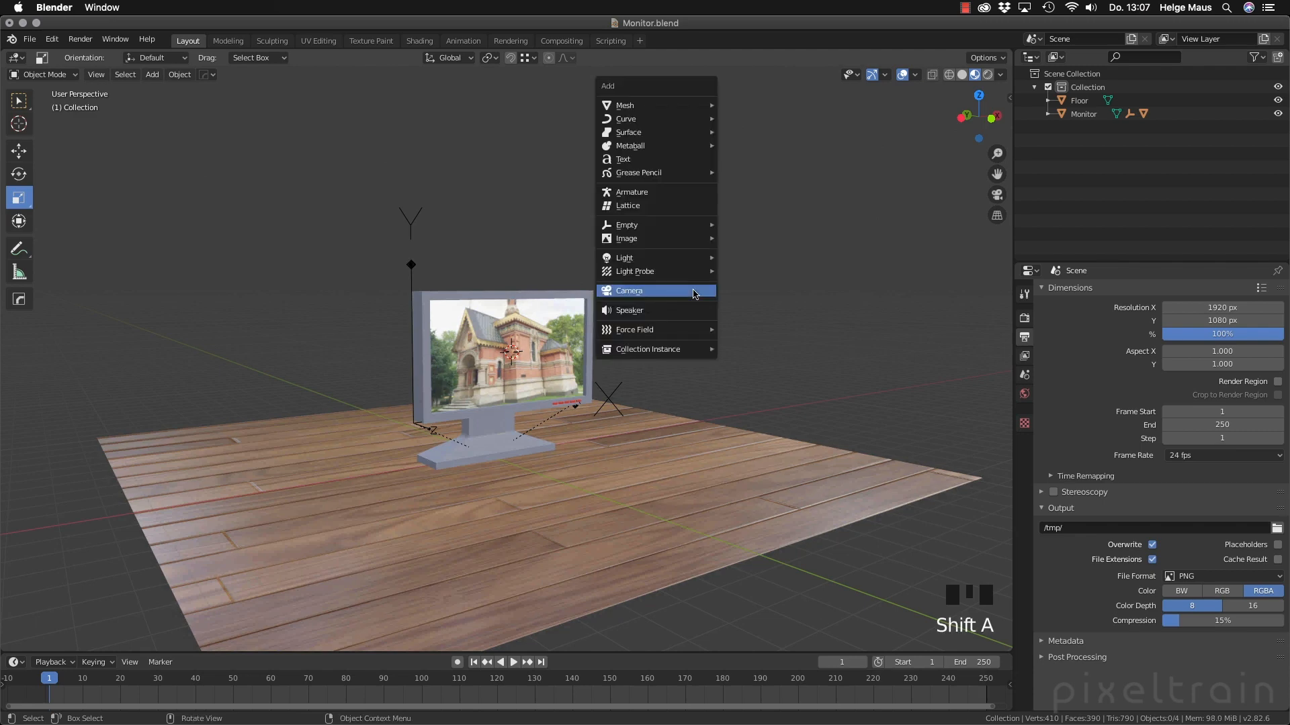
left_click(659, 293)
middle_click_drag(702, 356, 475, 321)
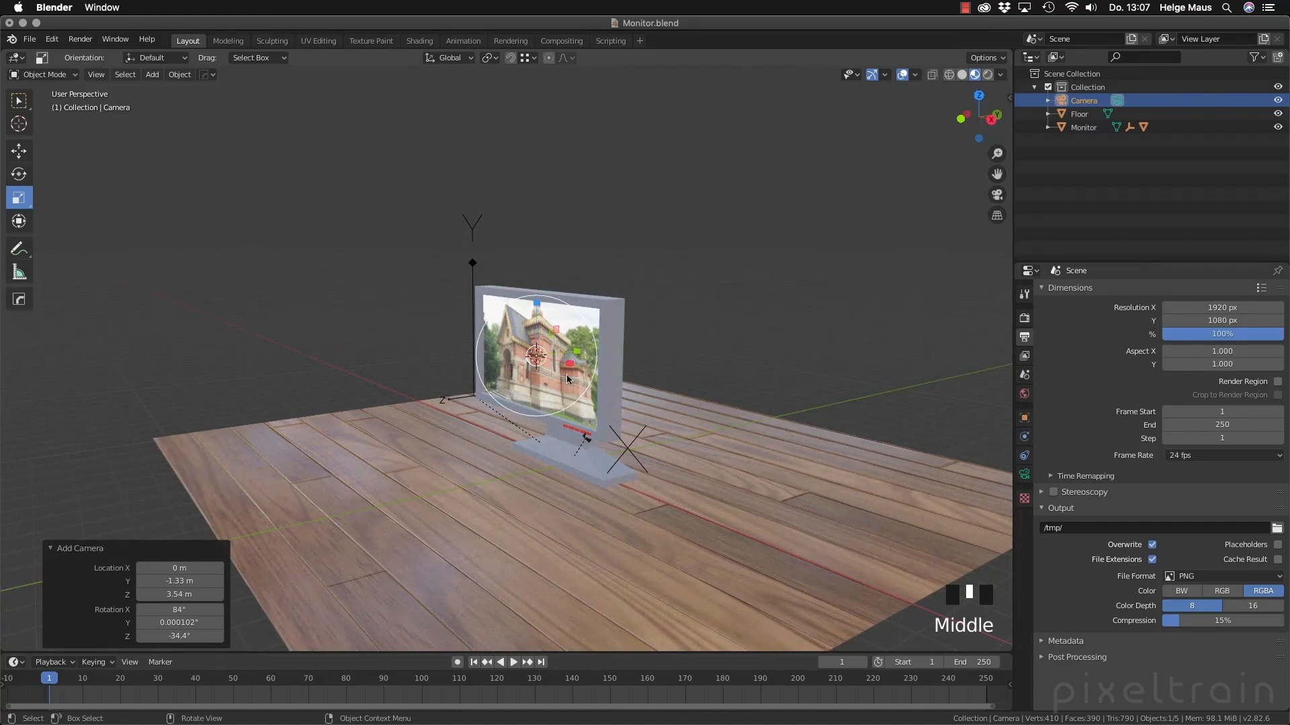
key("g")
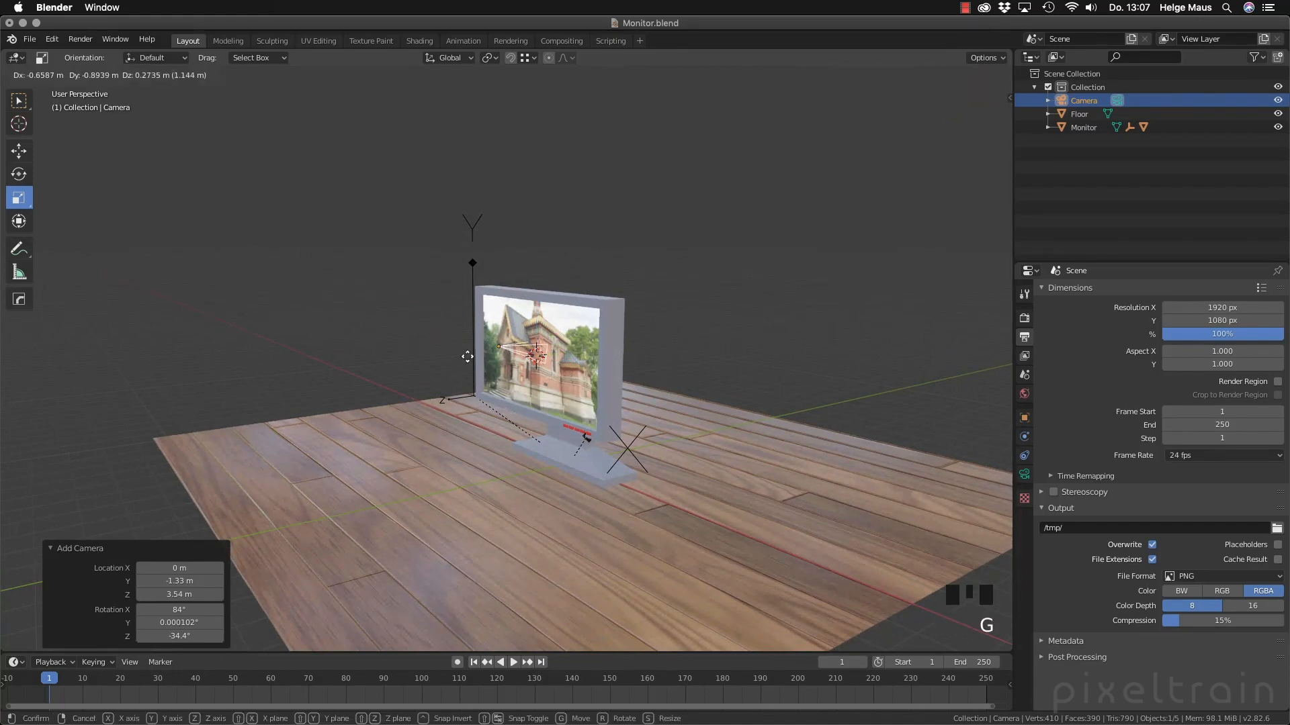
left_click(281, 319)
middle_click_drag(281, 320, 330, 321)
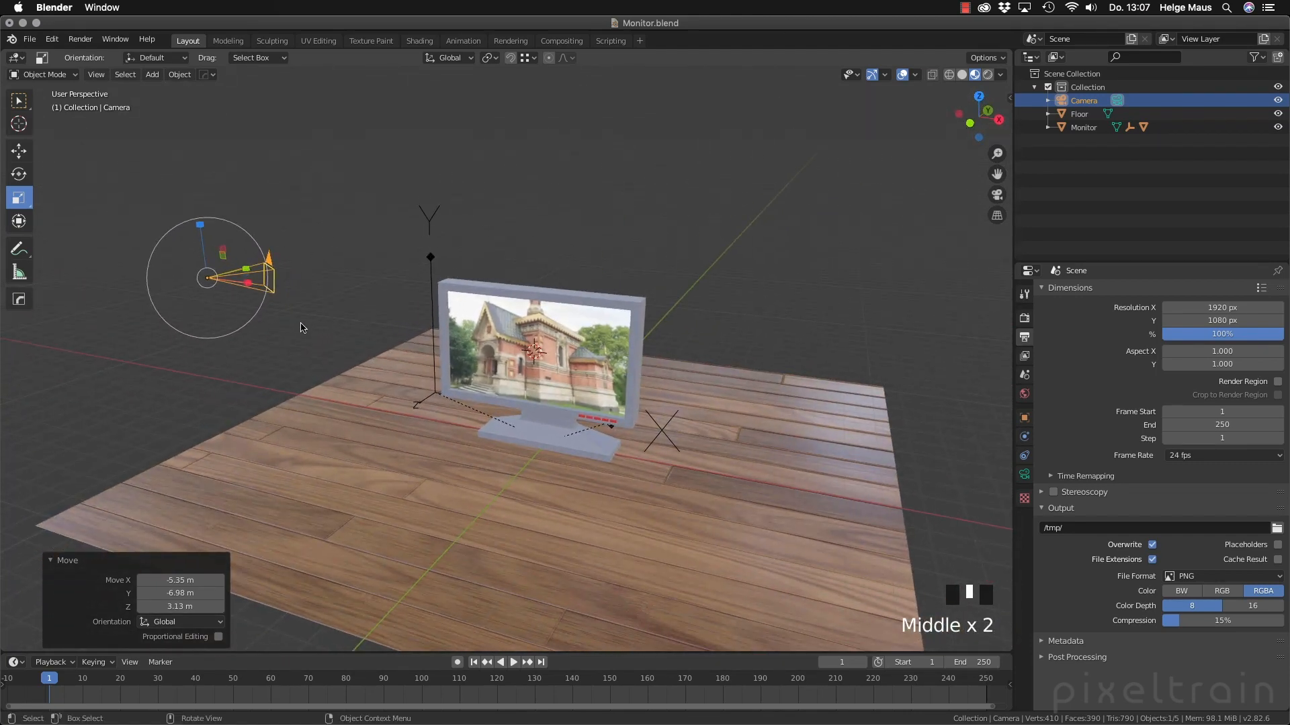
Scale the camera up slightly, by a factor of about 1.053
key("s")
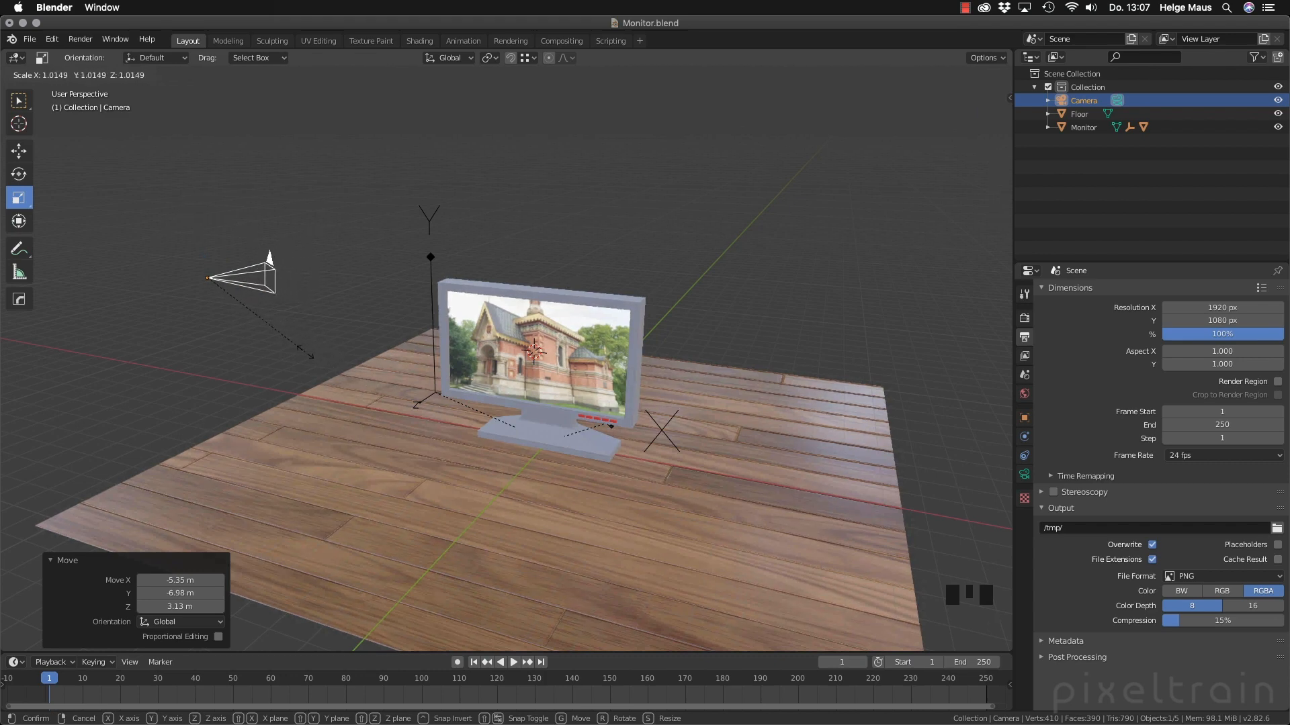
left_click(306, 353)
mouse_move(283, 333)
middle_mouse_down()
mouse_move(391, 254)
mouse_move(246, 326)
mouse_move(283, 333)
middle_mouse_up()
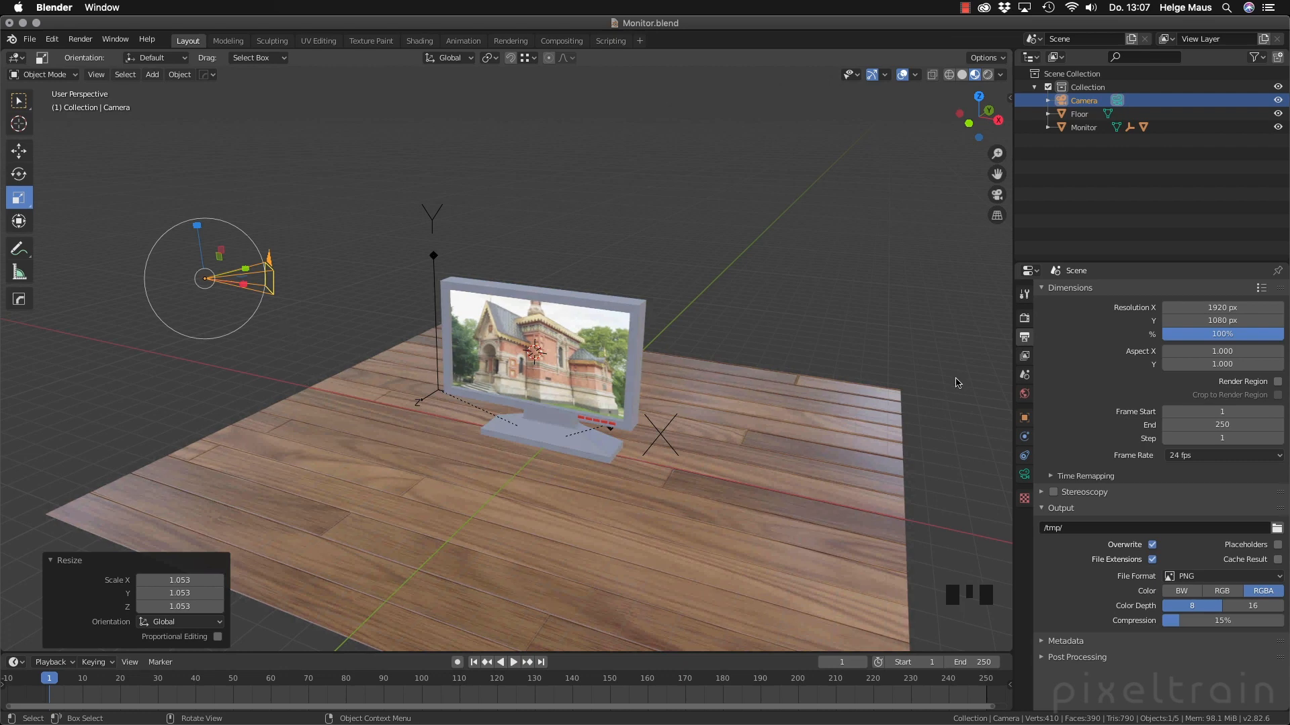
Look through the new camera, return to the free perspective view and deselect the camera
left_click(998, 195)
left_click(997, 195)
left_click(732, 261)
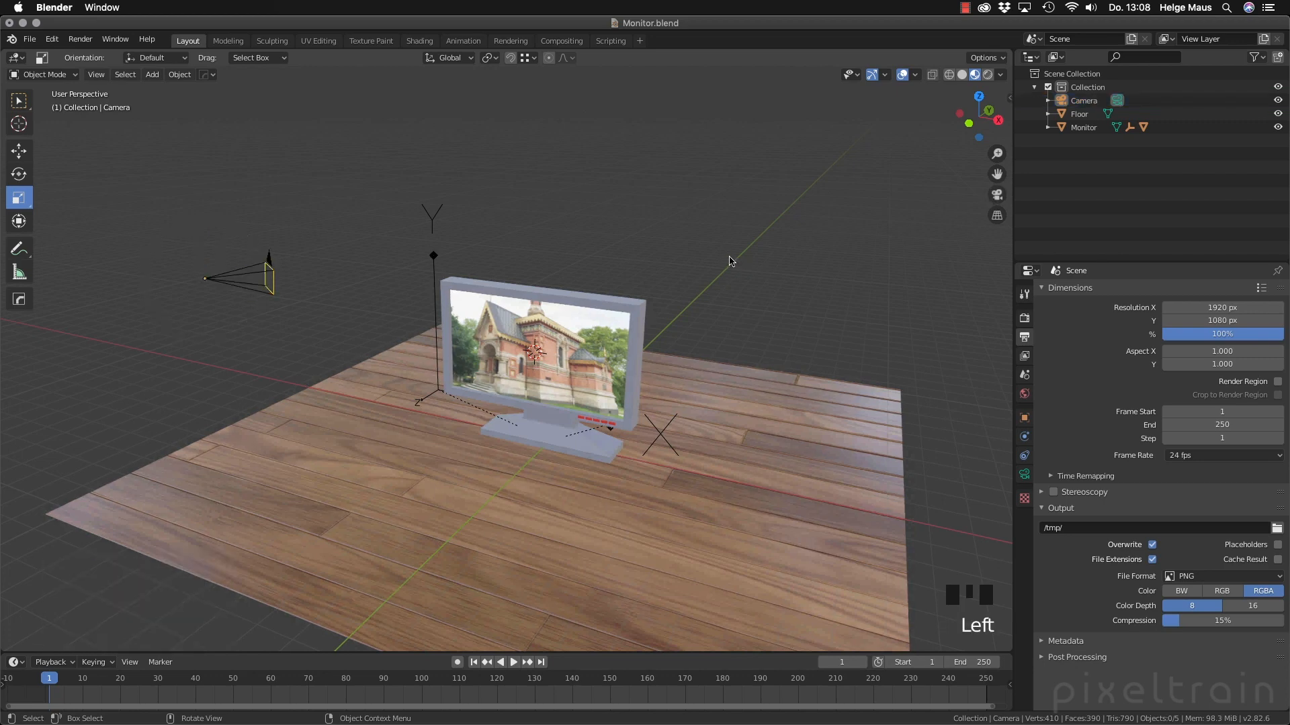
Add a second camera and move it beyond the monitor by about 6.6 m in X, 5.2 m in Y and 4.6 m in Z
key("shift+a")
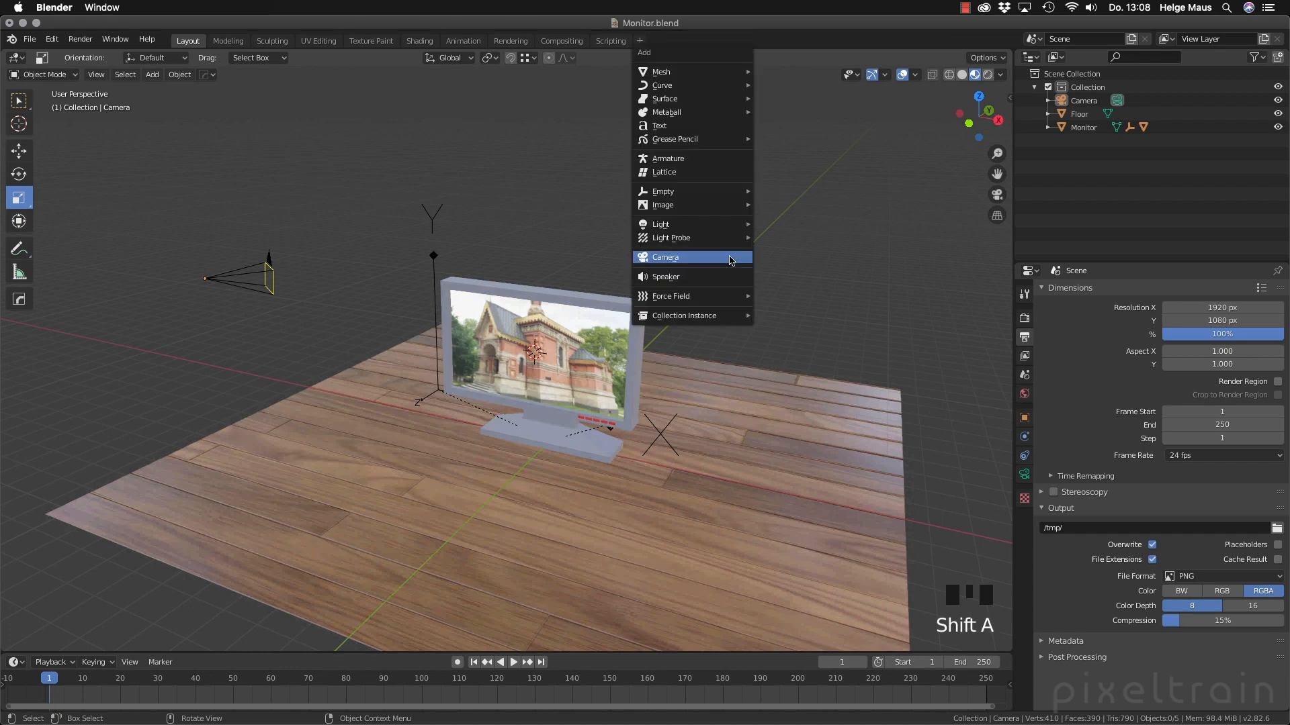
left_click(731, 262)
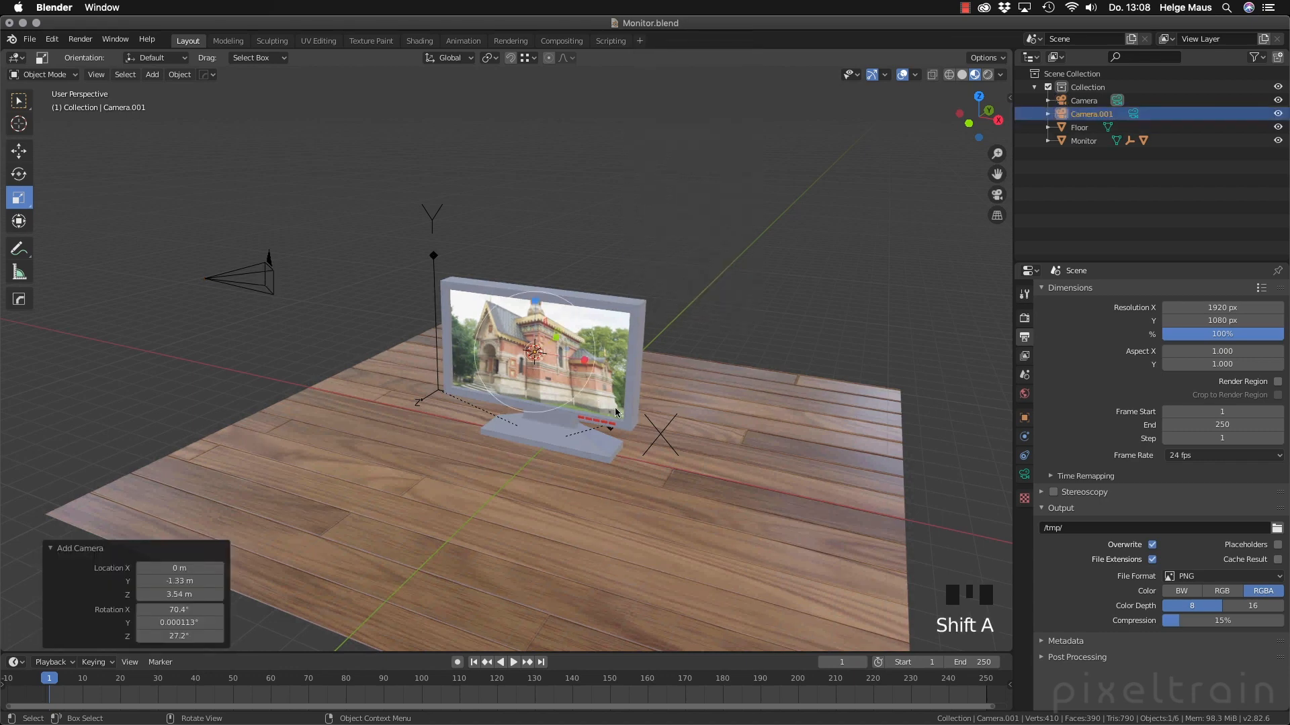
key("g")
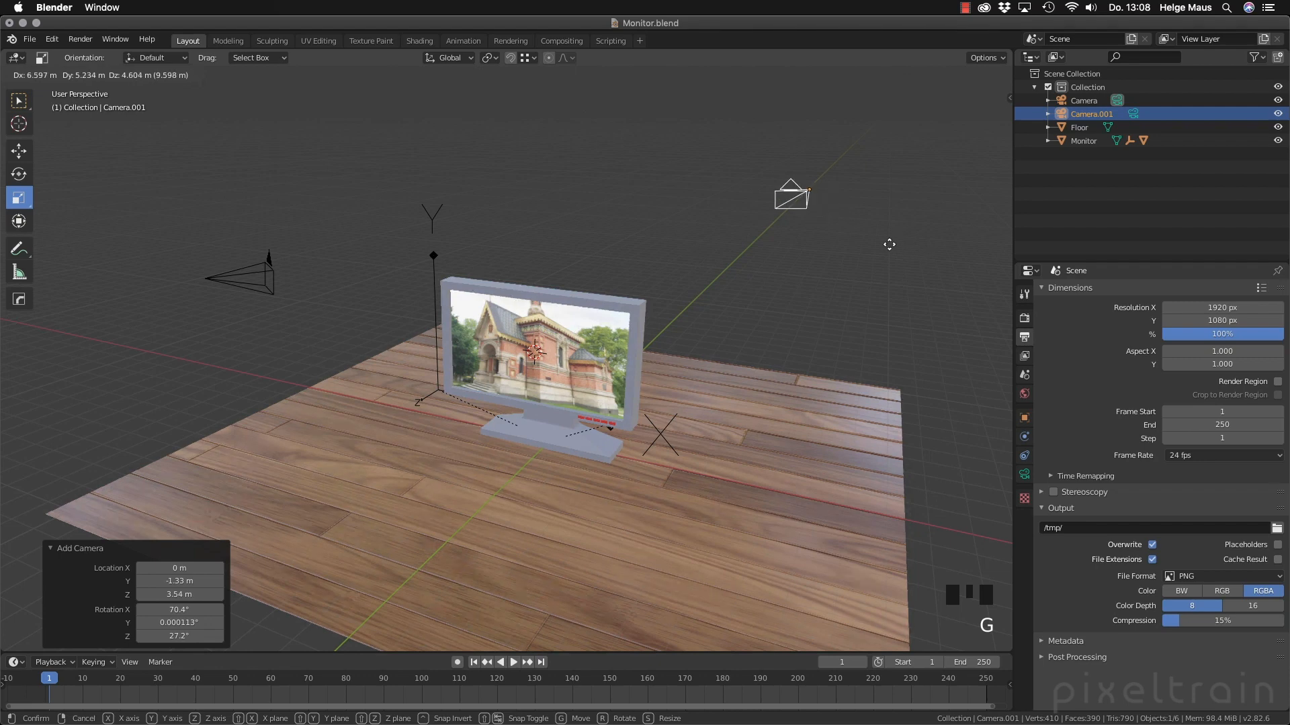
left_click(890, 249)
Rename the first camera to Shot_01 and the second camera to Shot_02
left_click(1084, 101)
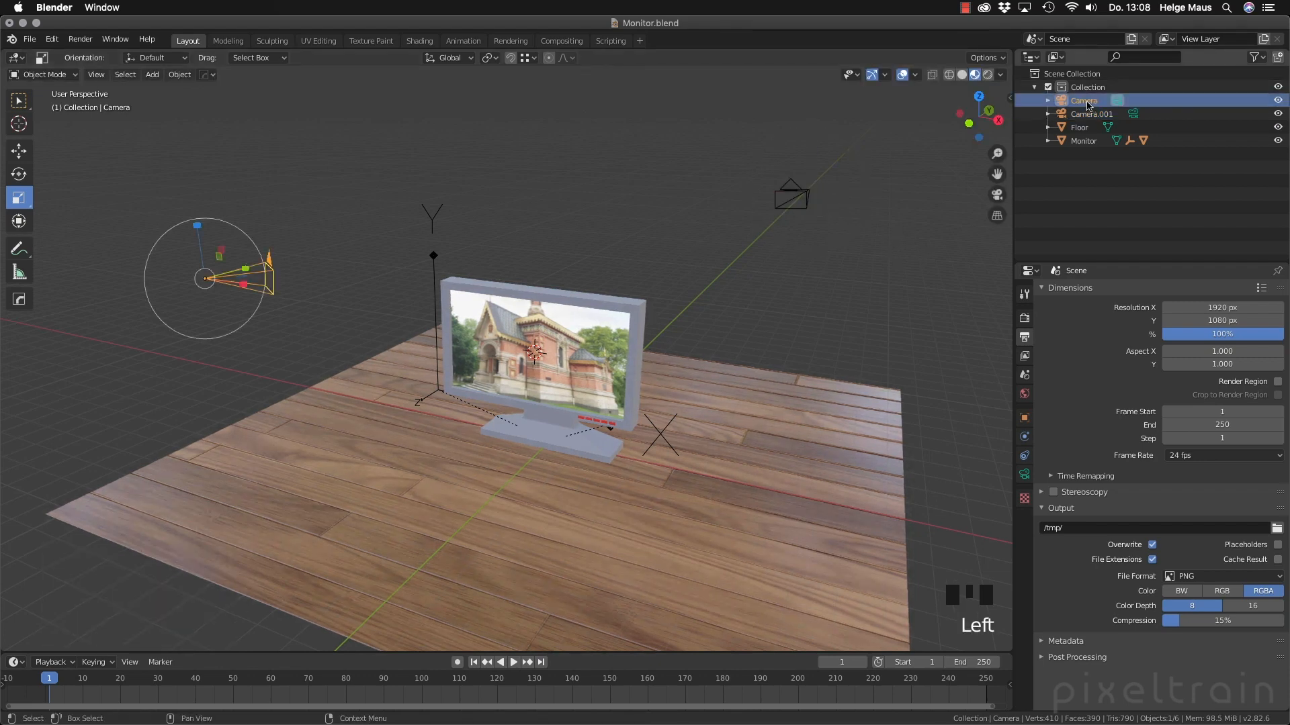
double_click(1084, 100)
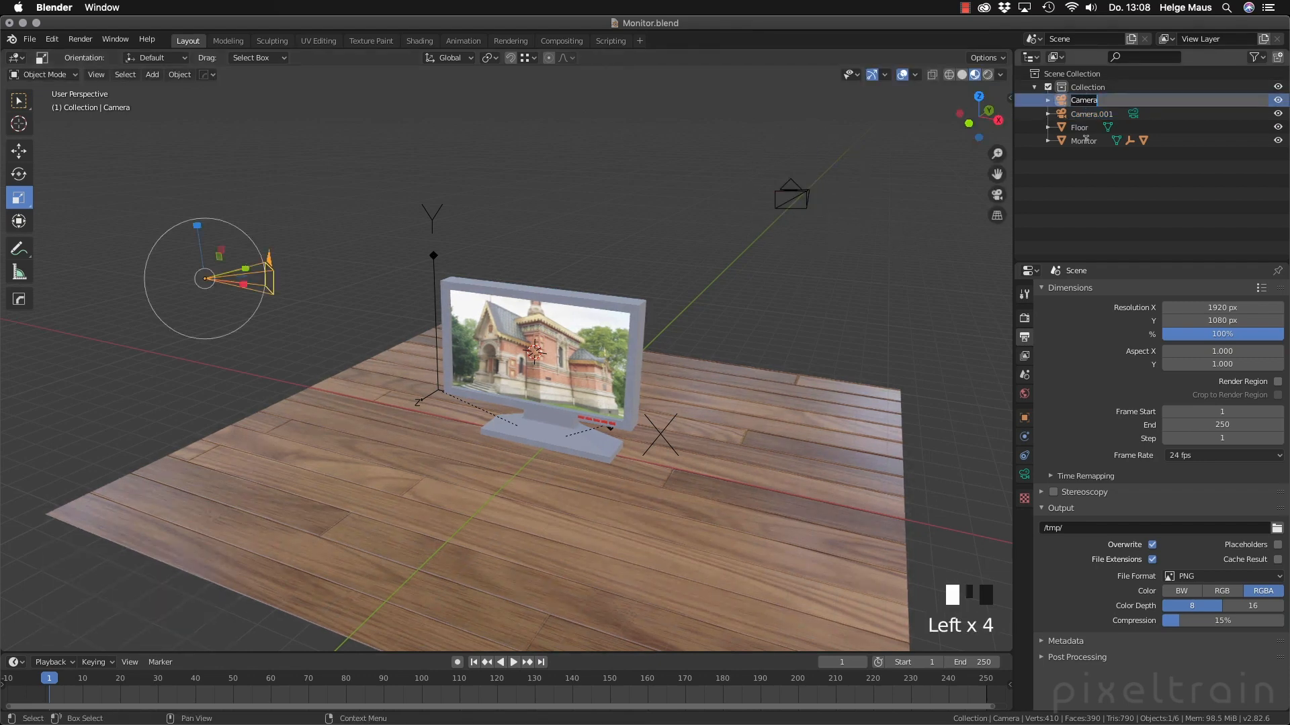
type("Shot_01")
key("Return")
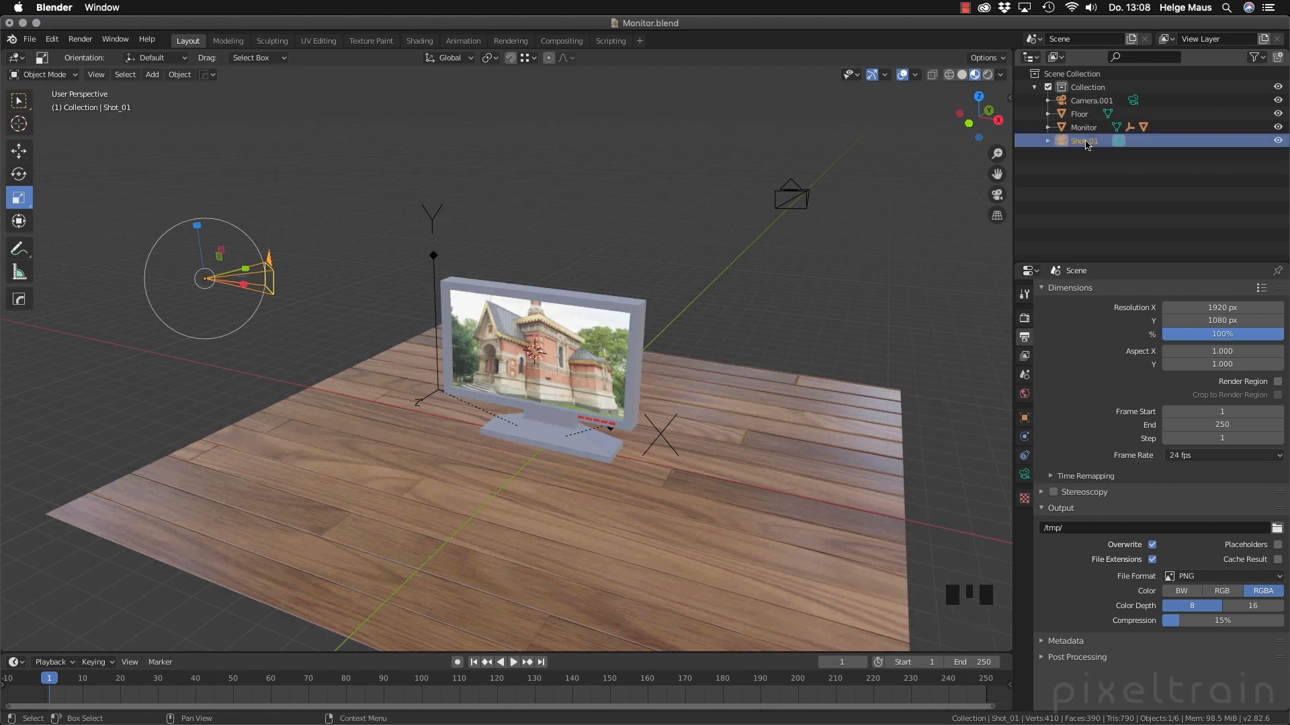
left_click(1101, 101)
double_click(1101, 101)
type("Sho")
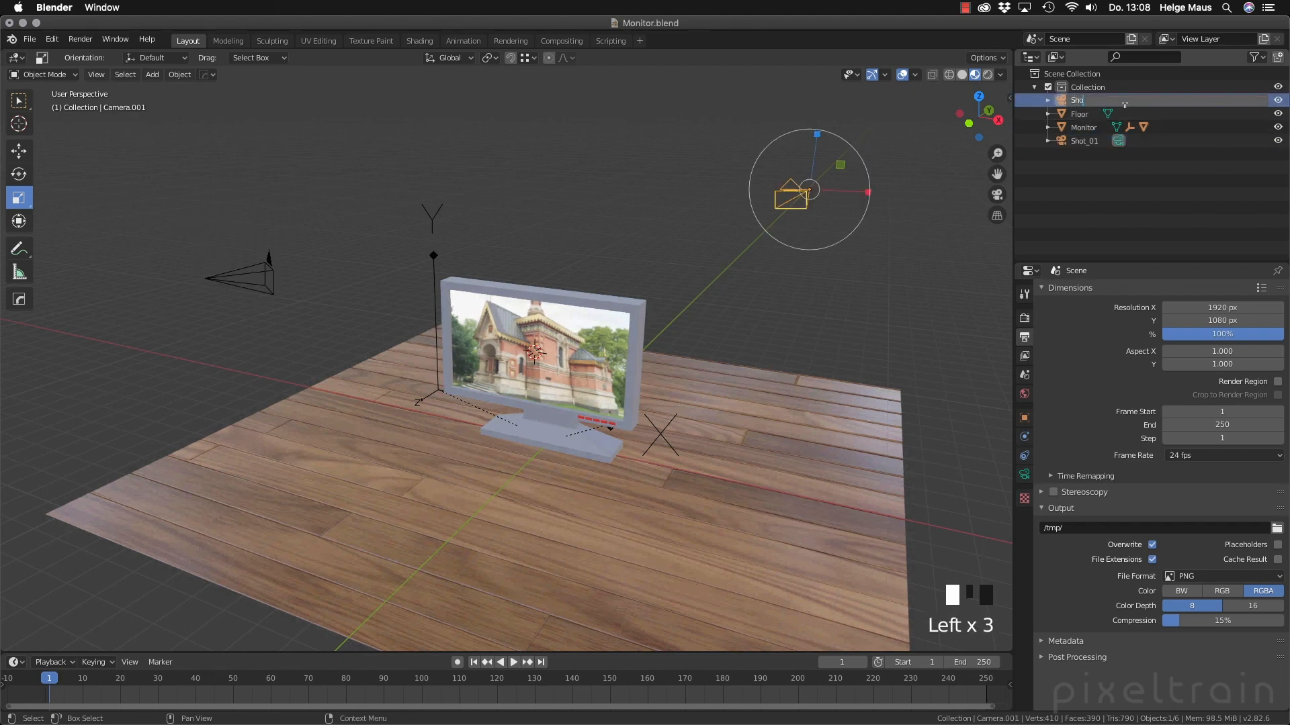
type("t_02")
key("Return")
left_click(712, 307)
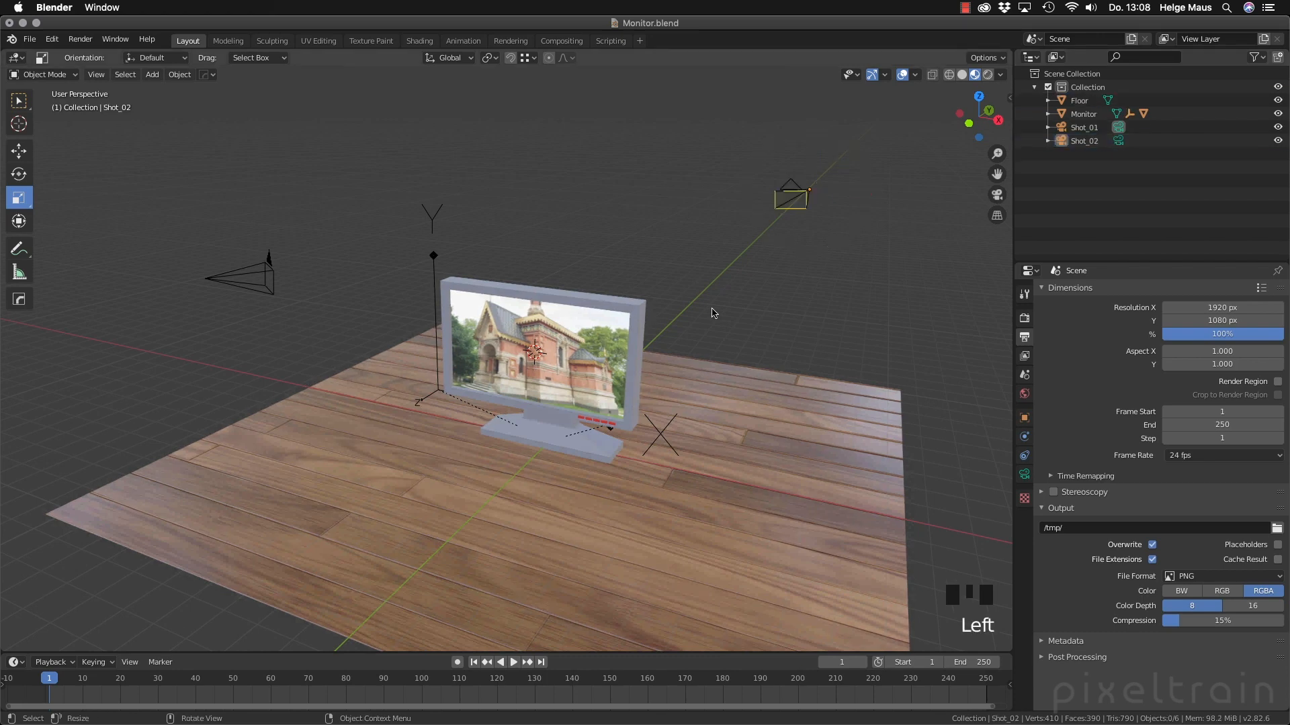
Select Shot_01 and Shot_02 in turn, deselect them, and check the view through the active camera
middle_click_drag(632, 260, 470, 315)
left_click(453, 322)
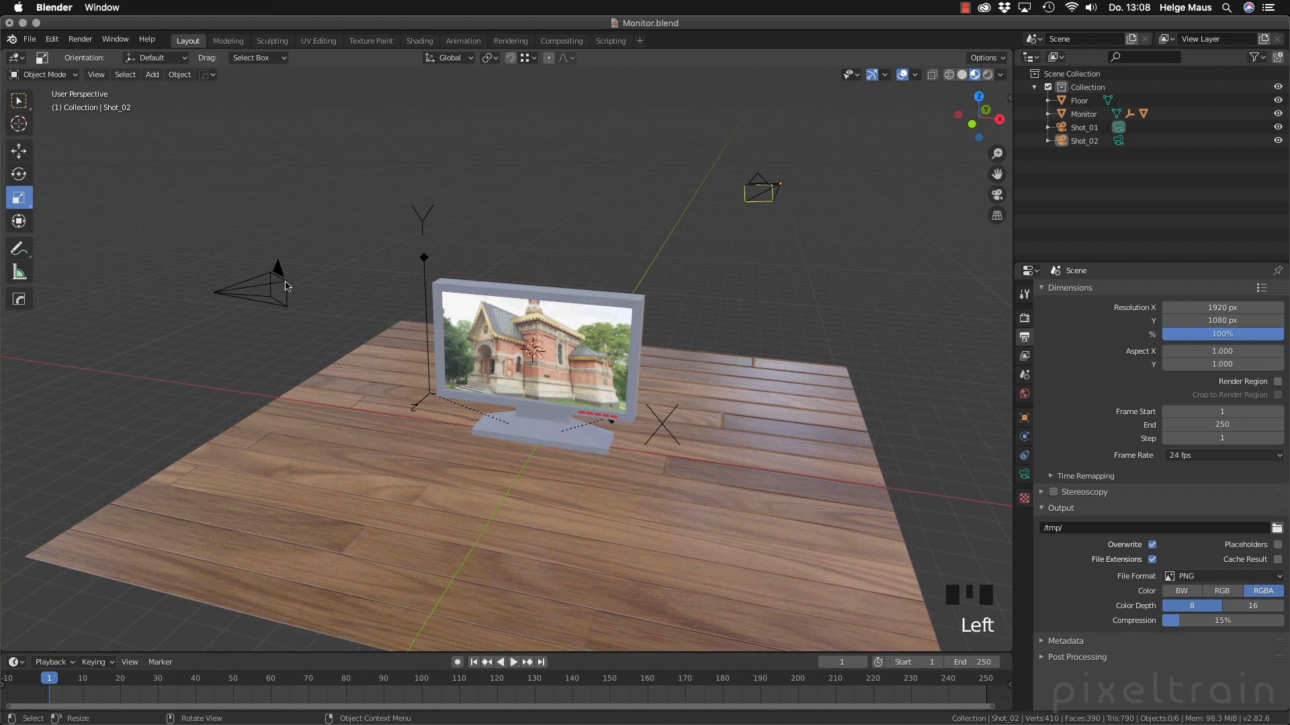
left_click(285, 286)
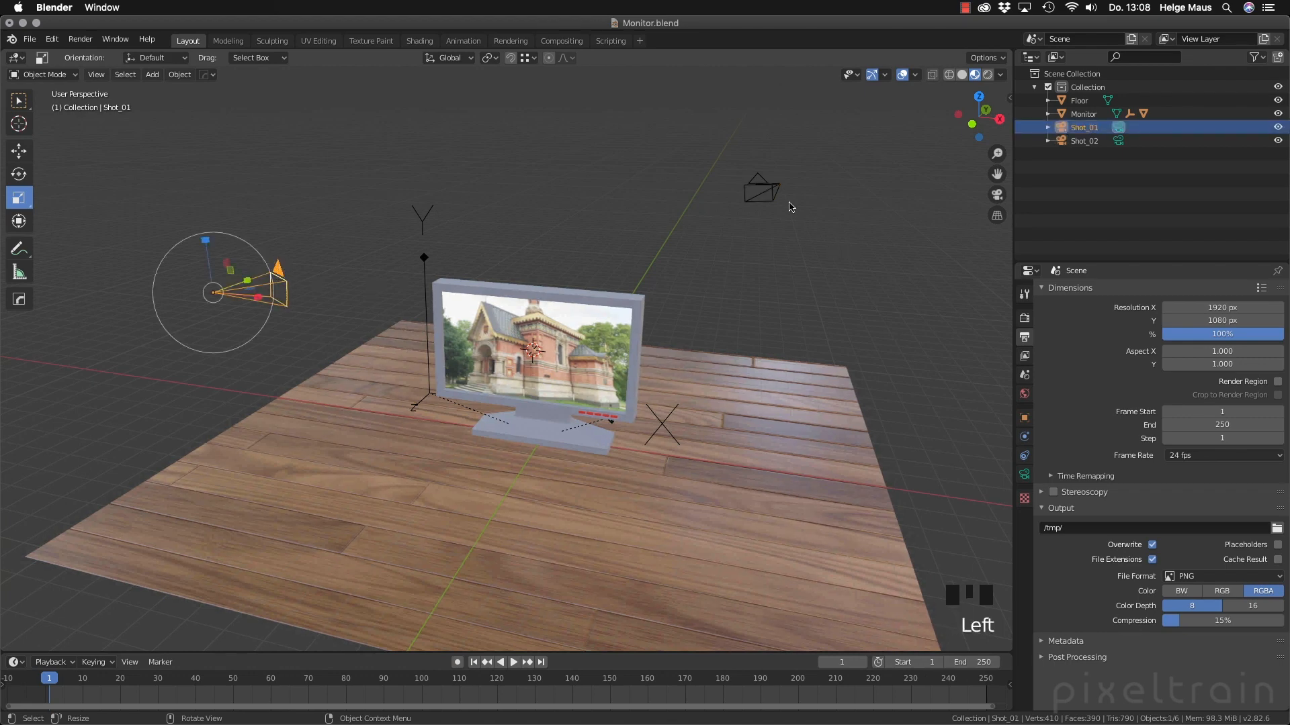
left_click(752, 187)
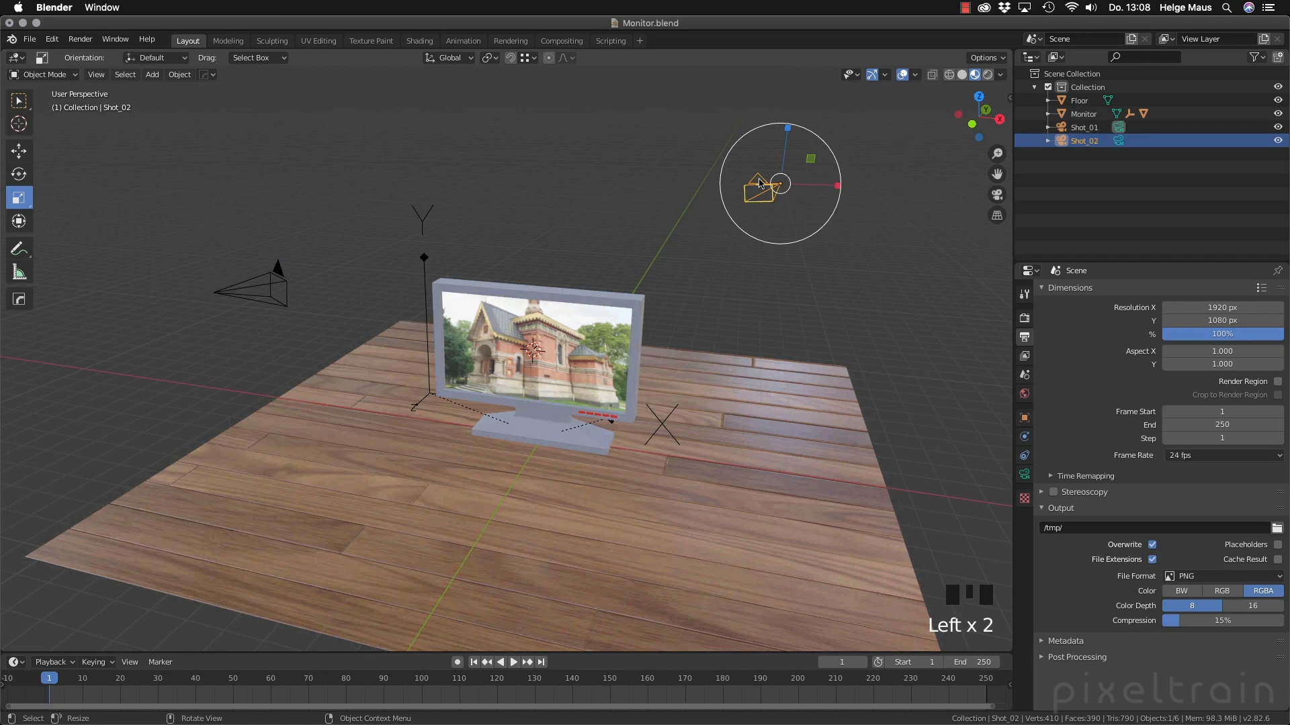
left_click(613, 225)
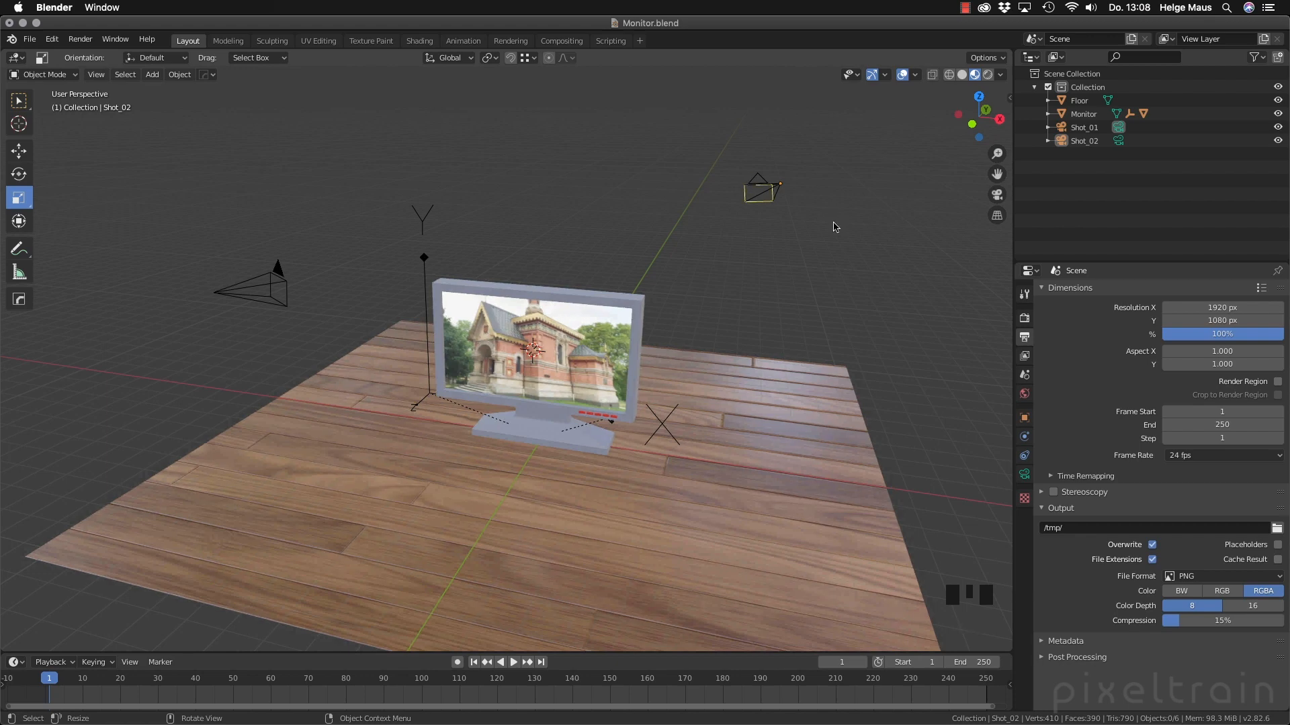
left_click(997, 195)
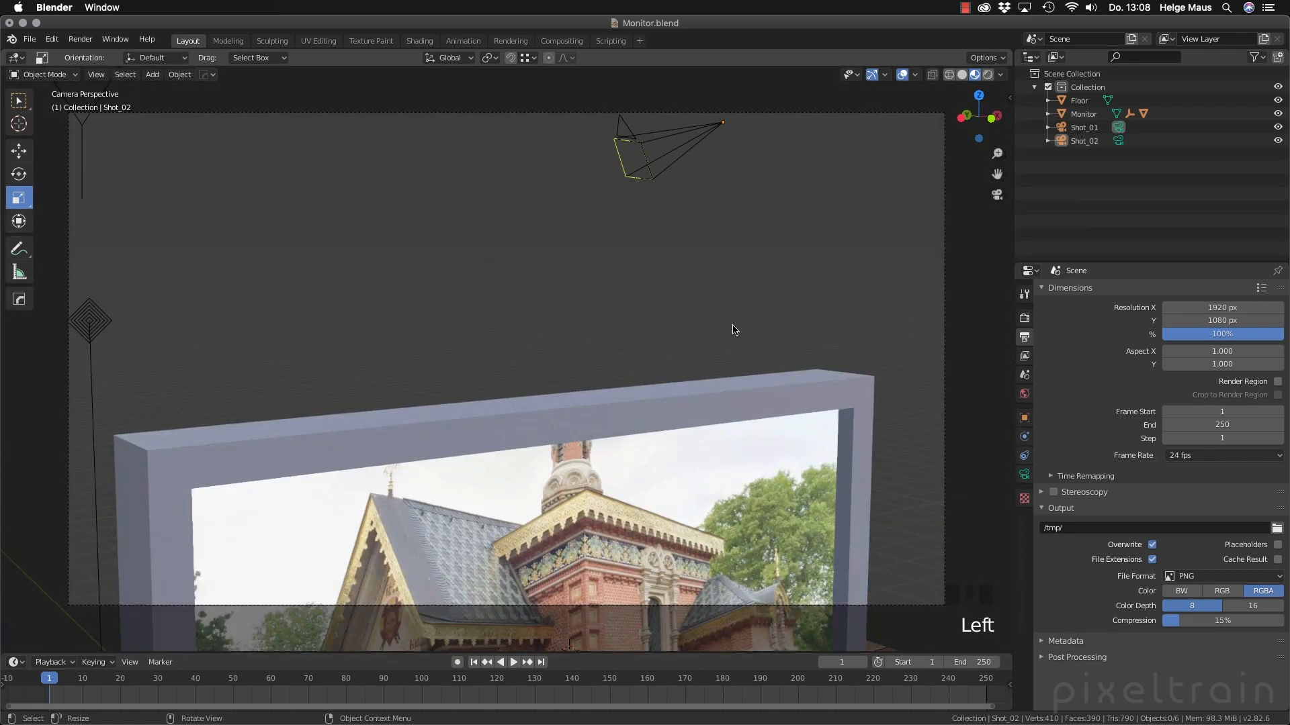
left_click(997, 195)
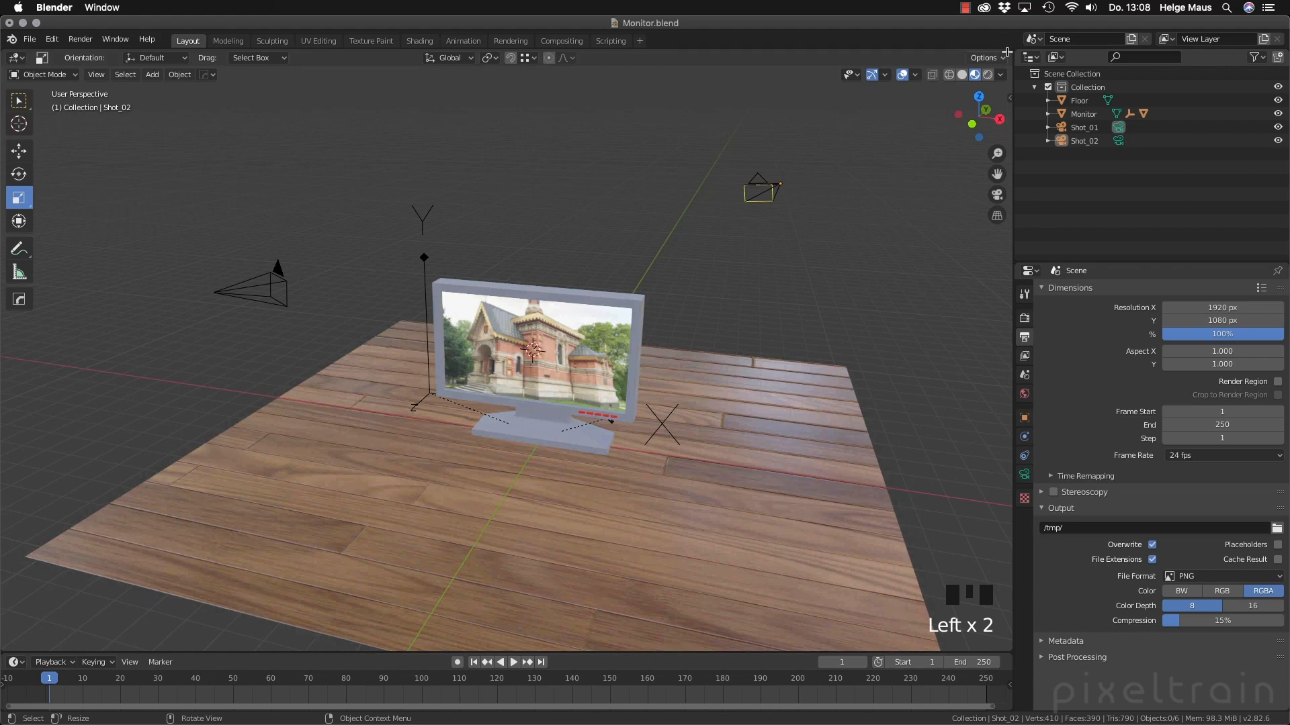
Split the 3D viewport into two side-by-side views and show one of them through the active camera
left_click_drag(1006, 52, 501, 75)
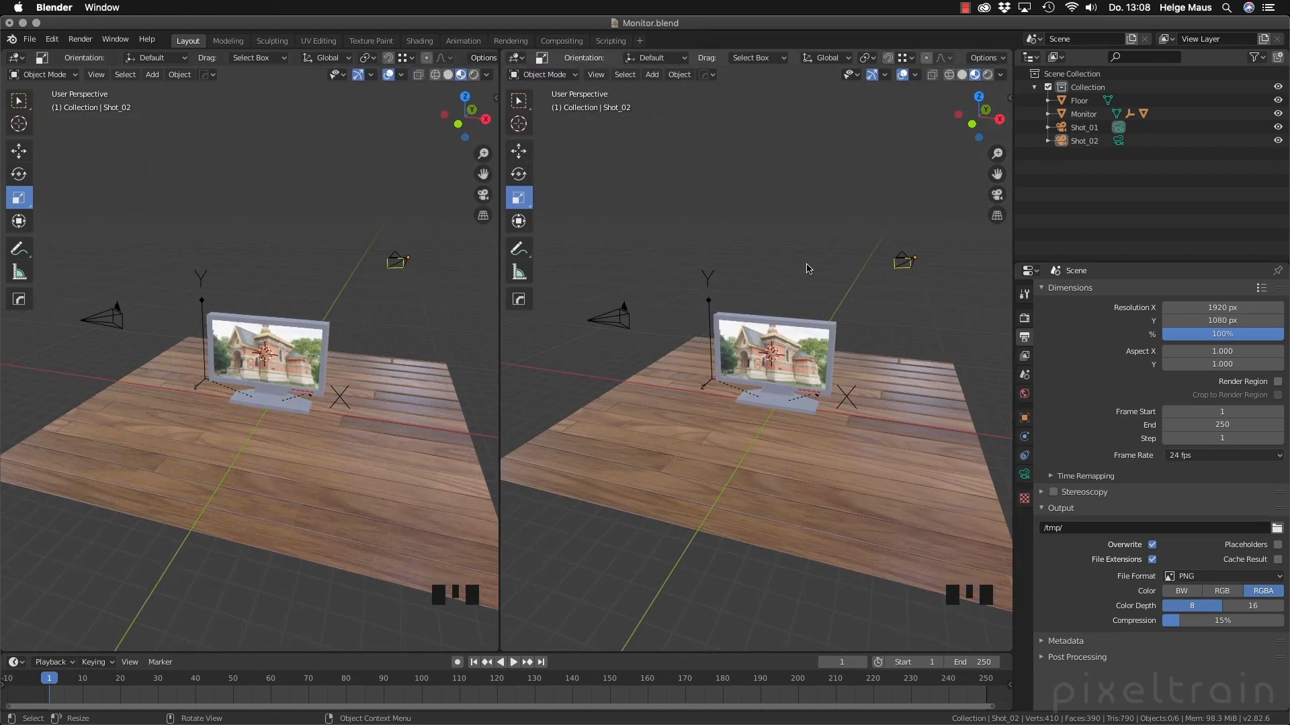
key("KP_0")
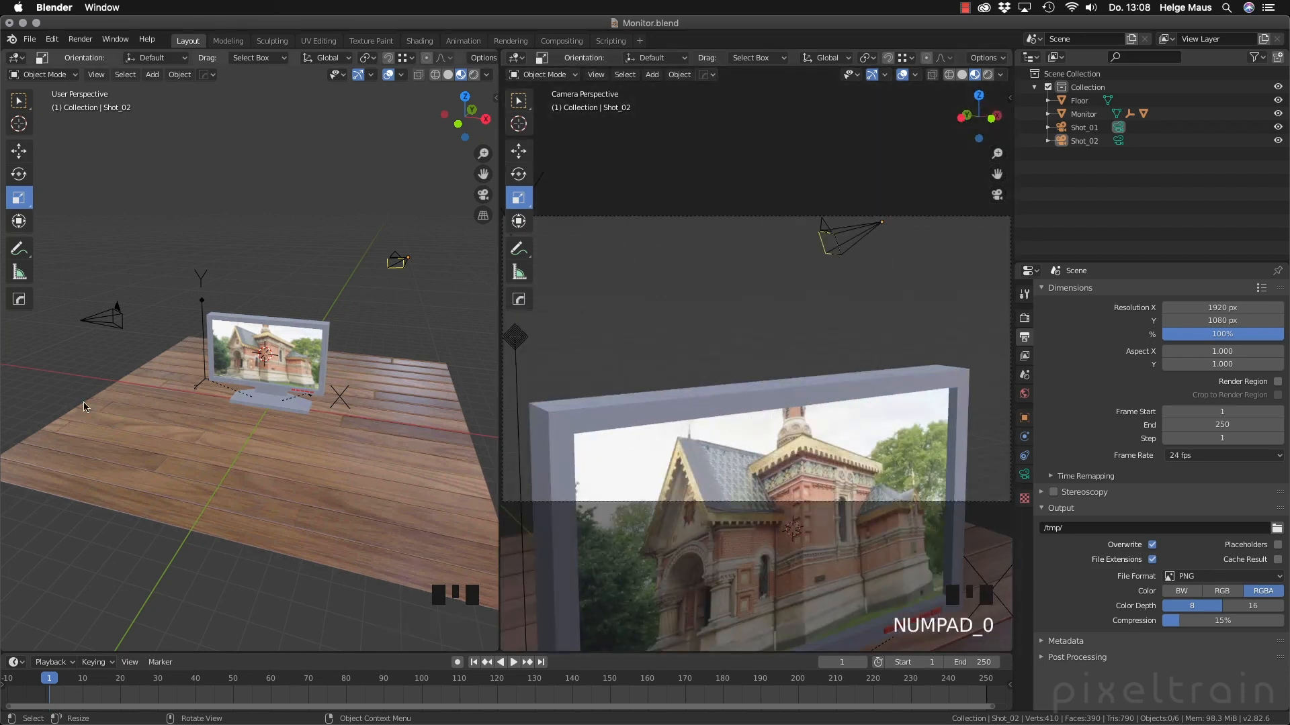
Move the Shot_01 camera down by about 1.38 m along Z and deselect it
left_click(84, 318)
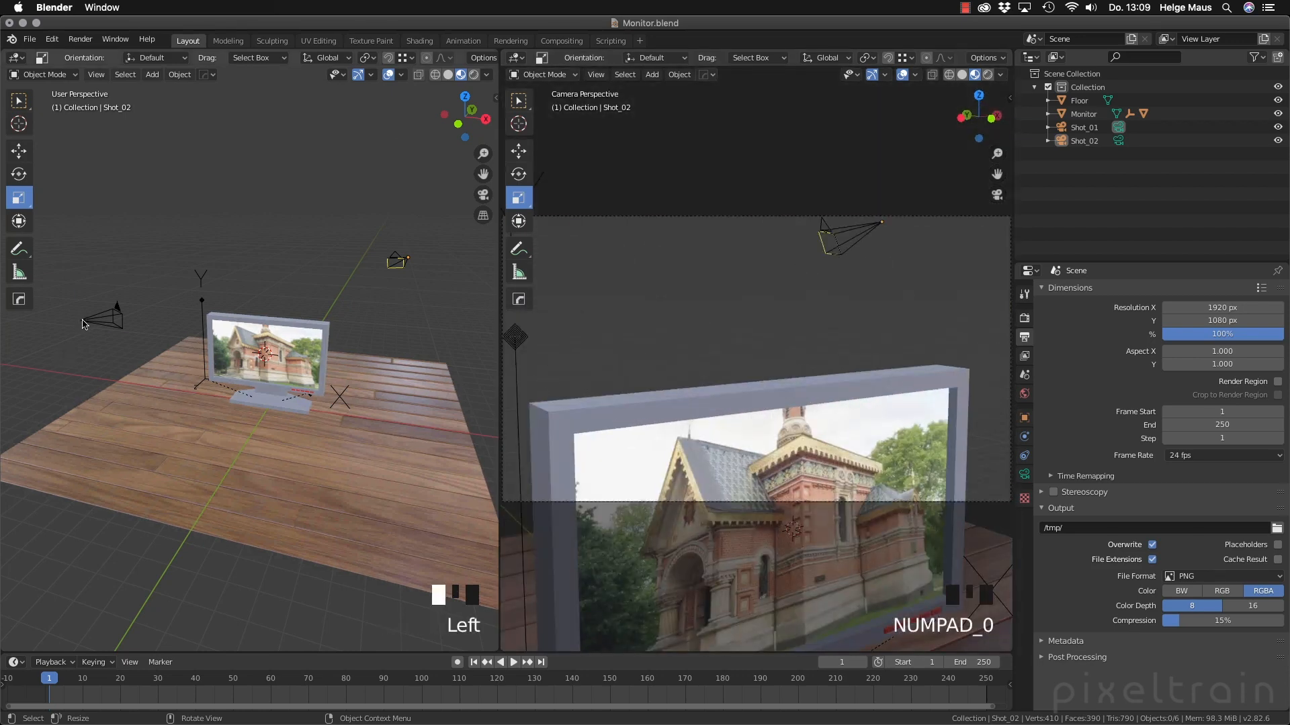
left_click(17, 152)
left_click_drag(75, 265, 85, 291)
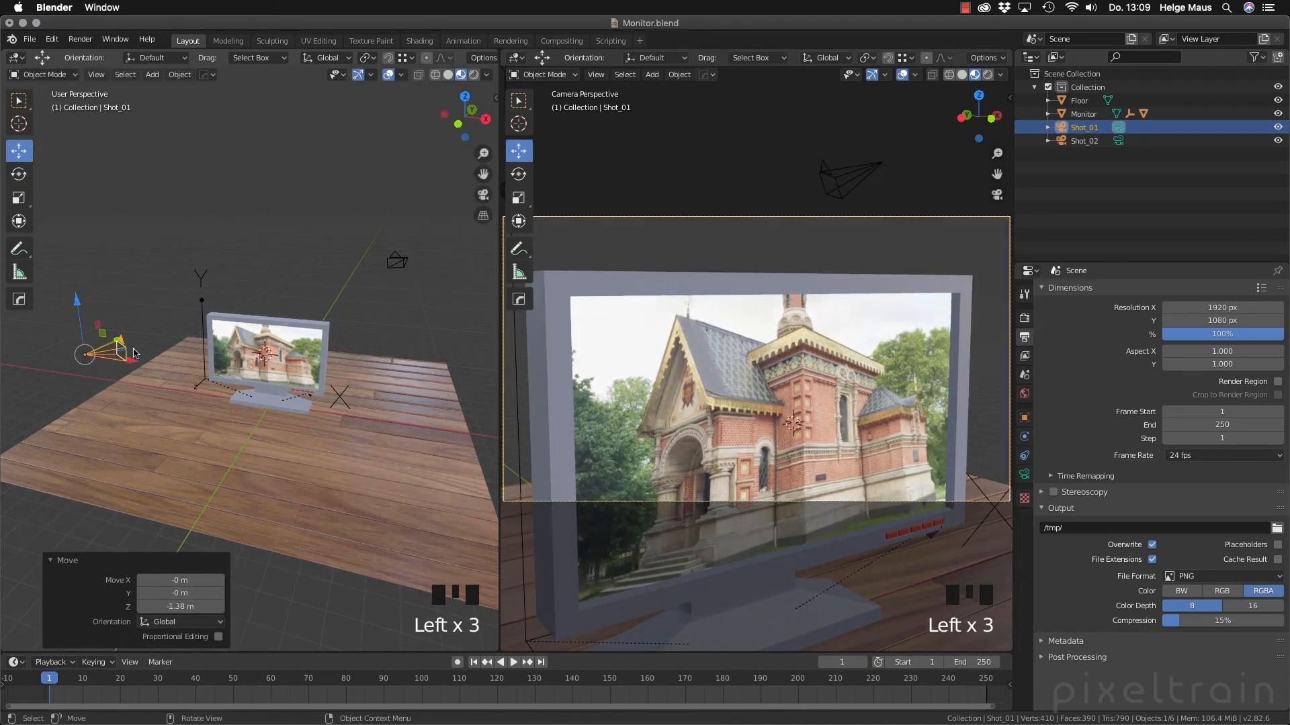
left_click(392, 325)
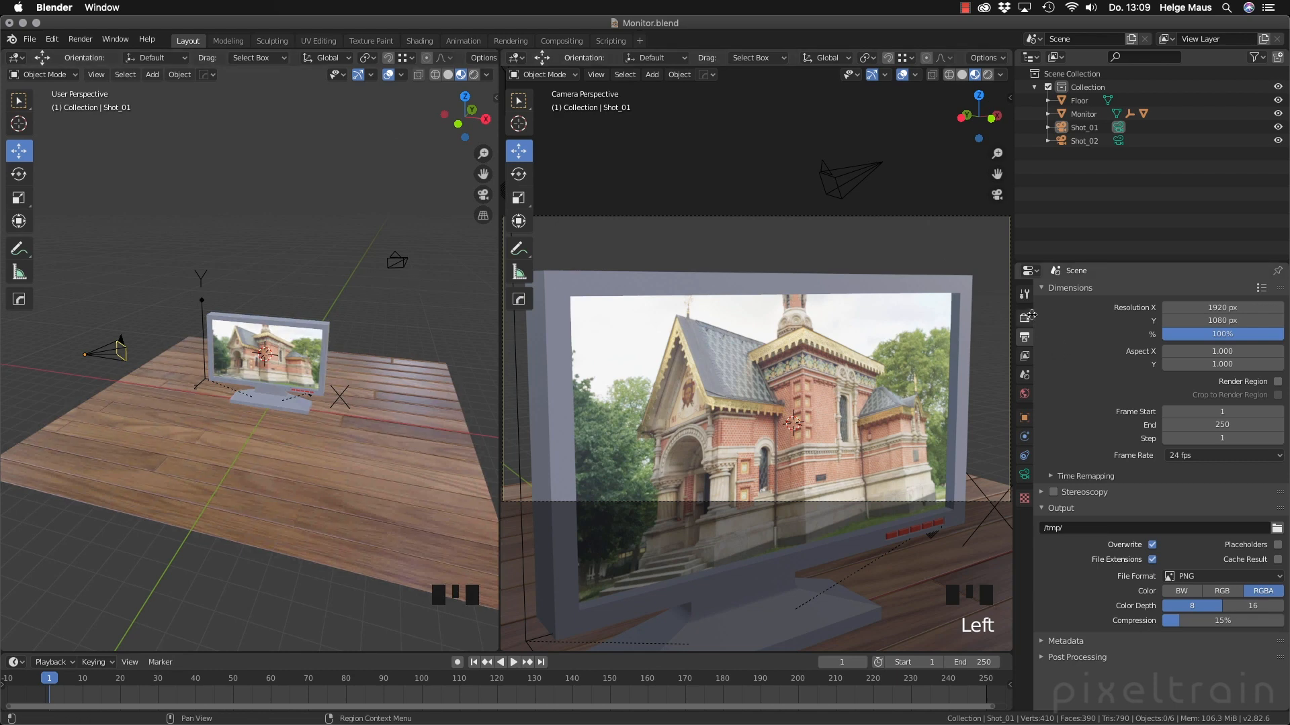
Switch the scene's camera setting to Shot_02 and assign Shot_01 to it again
left_click(1025, 377)
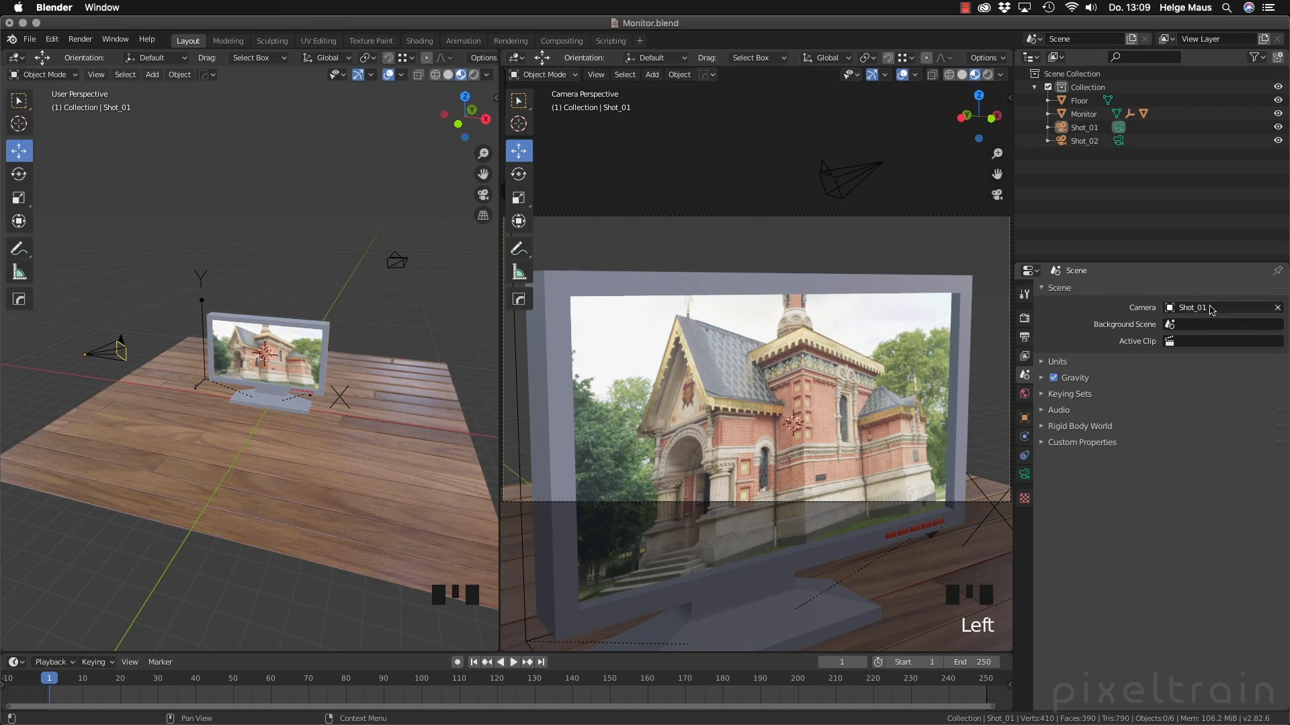
left_click(1232, 312)
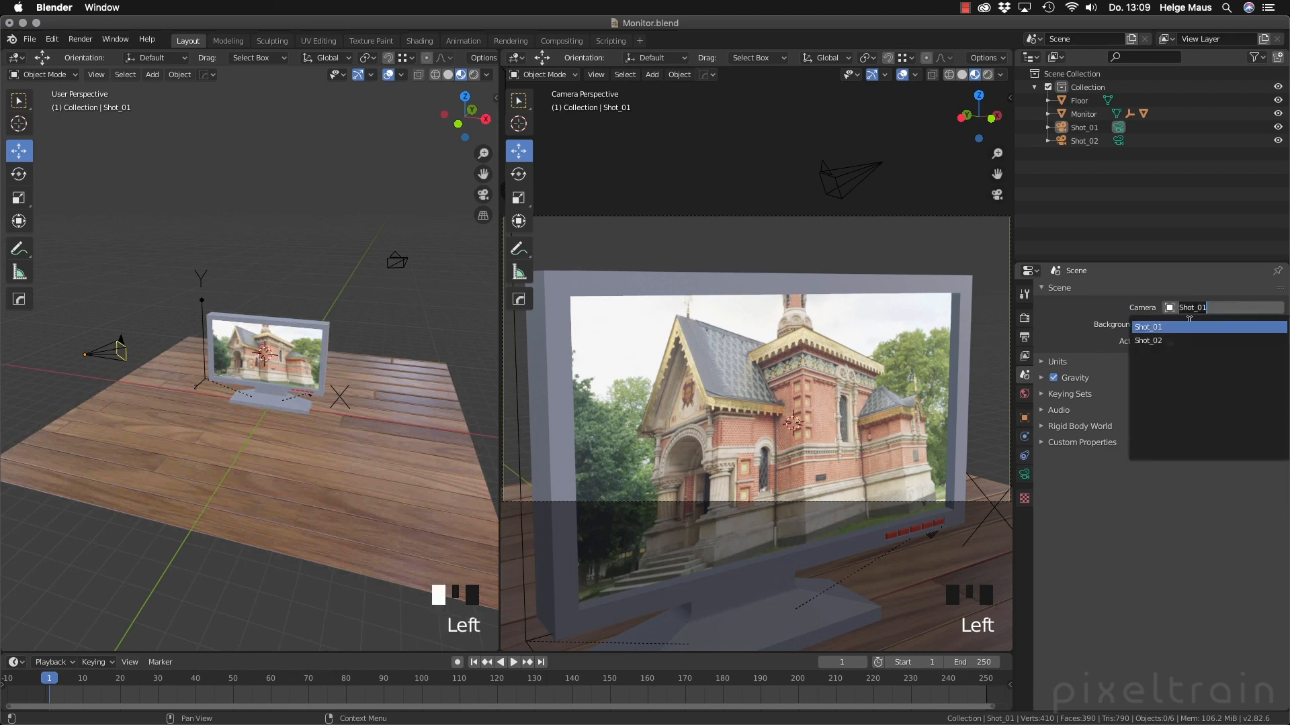
left_click(1158, 339)
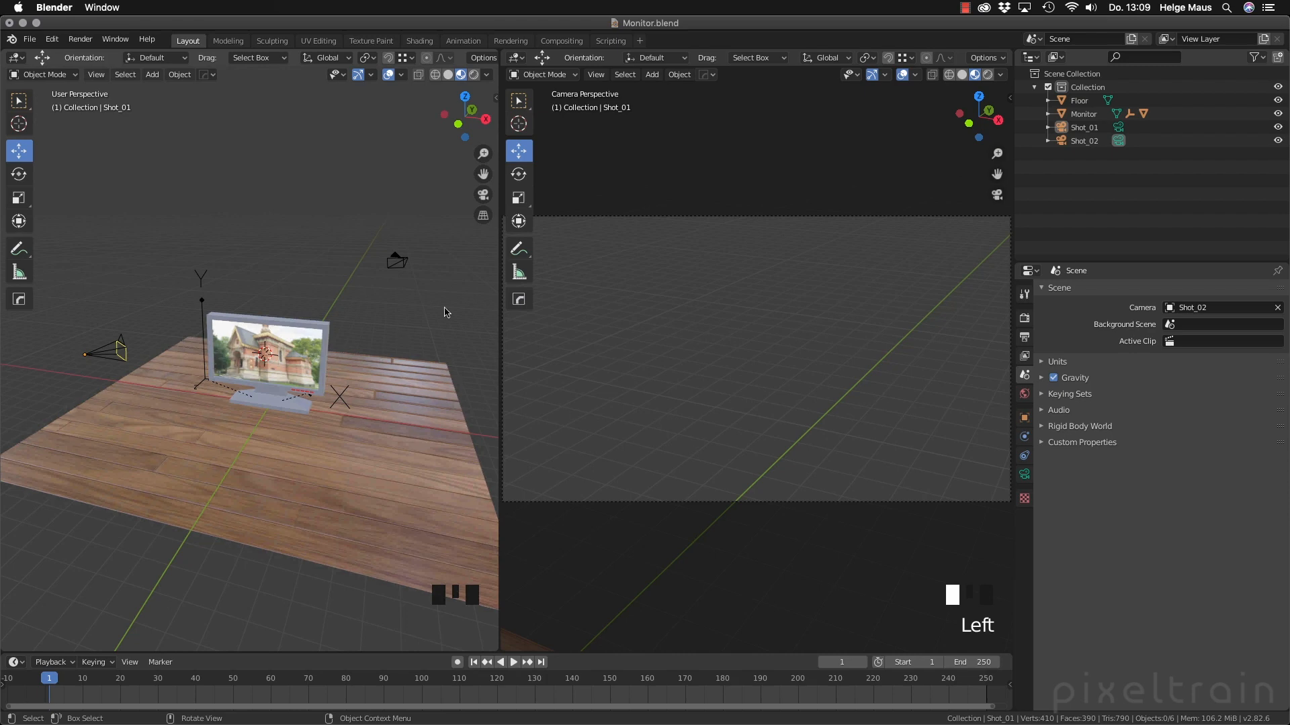
double_click(482, 195)
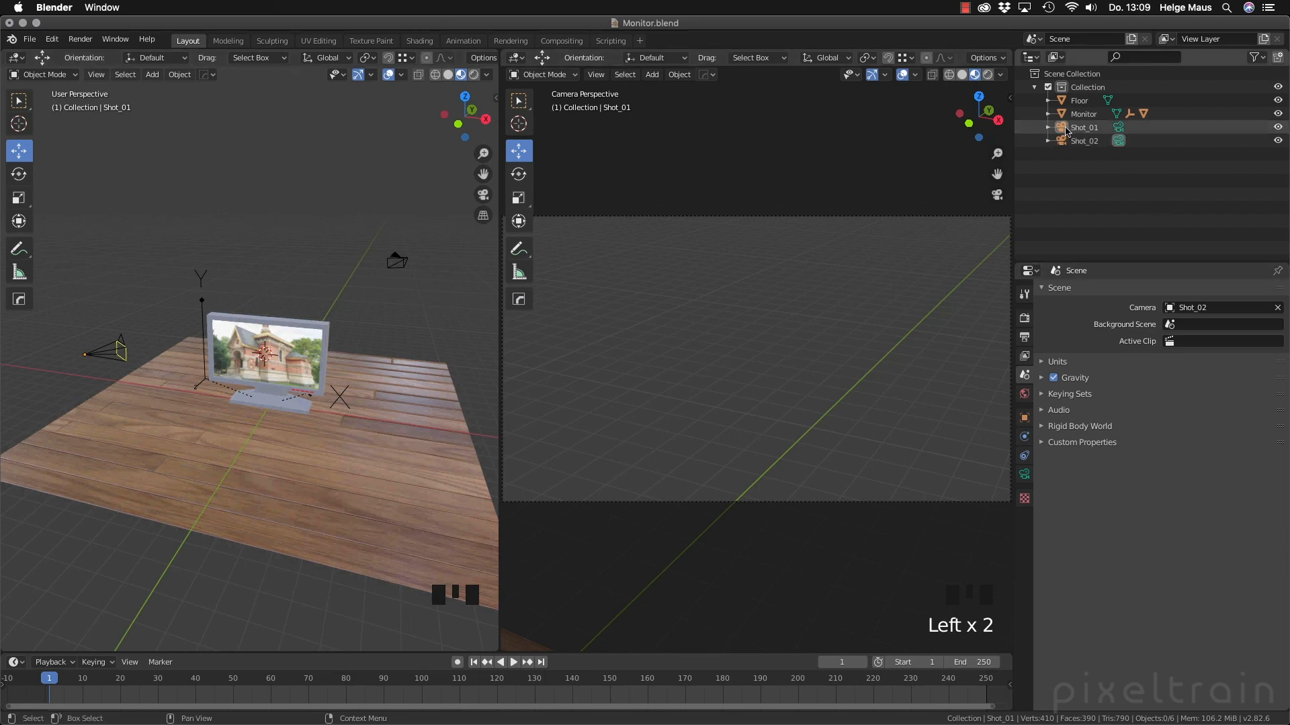
left_click_drag(1078, 127, 1203, 314)
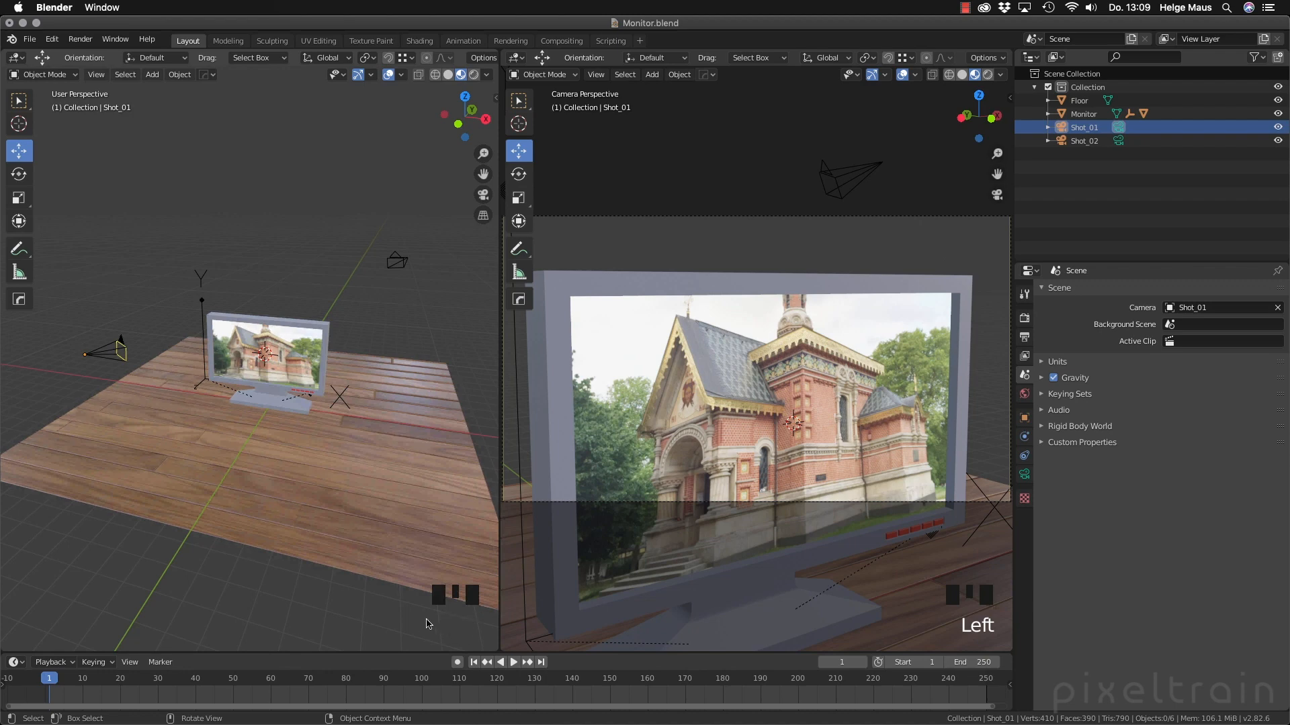
Make the selected Shot_02 the active camera with the view looking through it, and switch the active camera to Shot_01 the same way
left_click(404, 262)
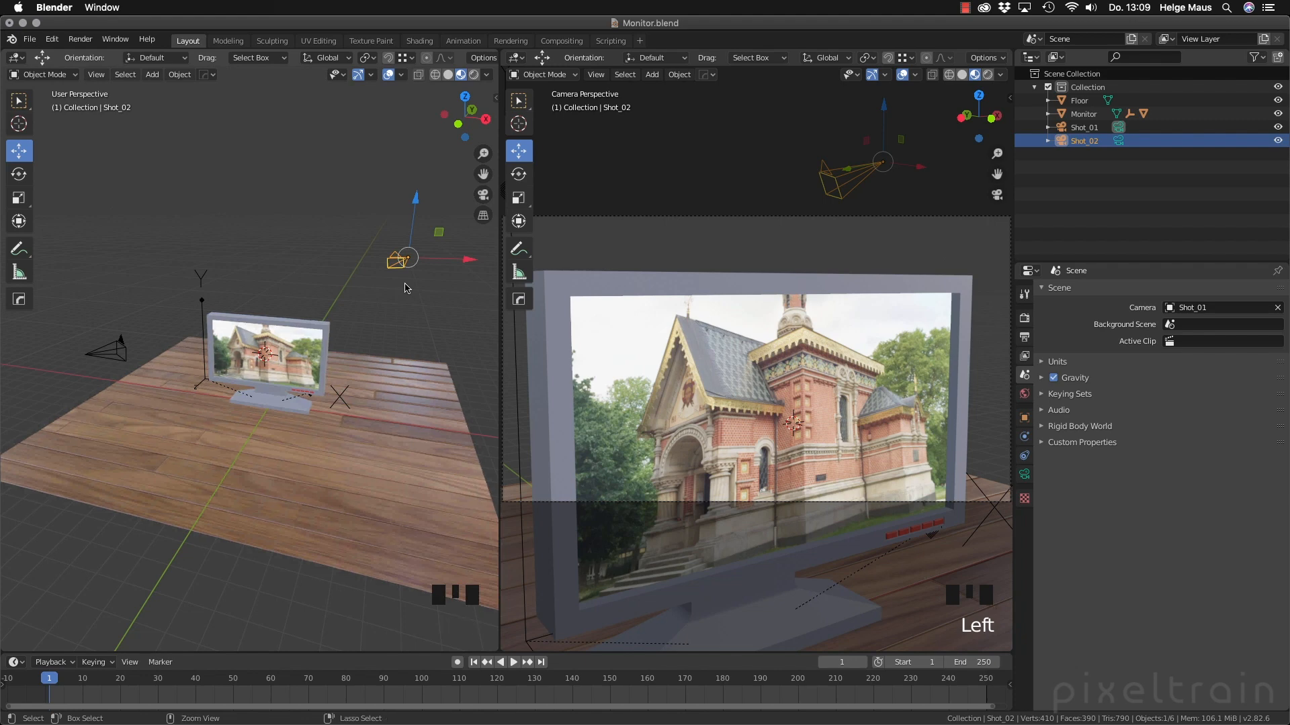
key("ctrl+KP_0")
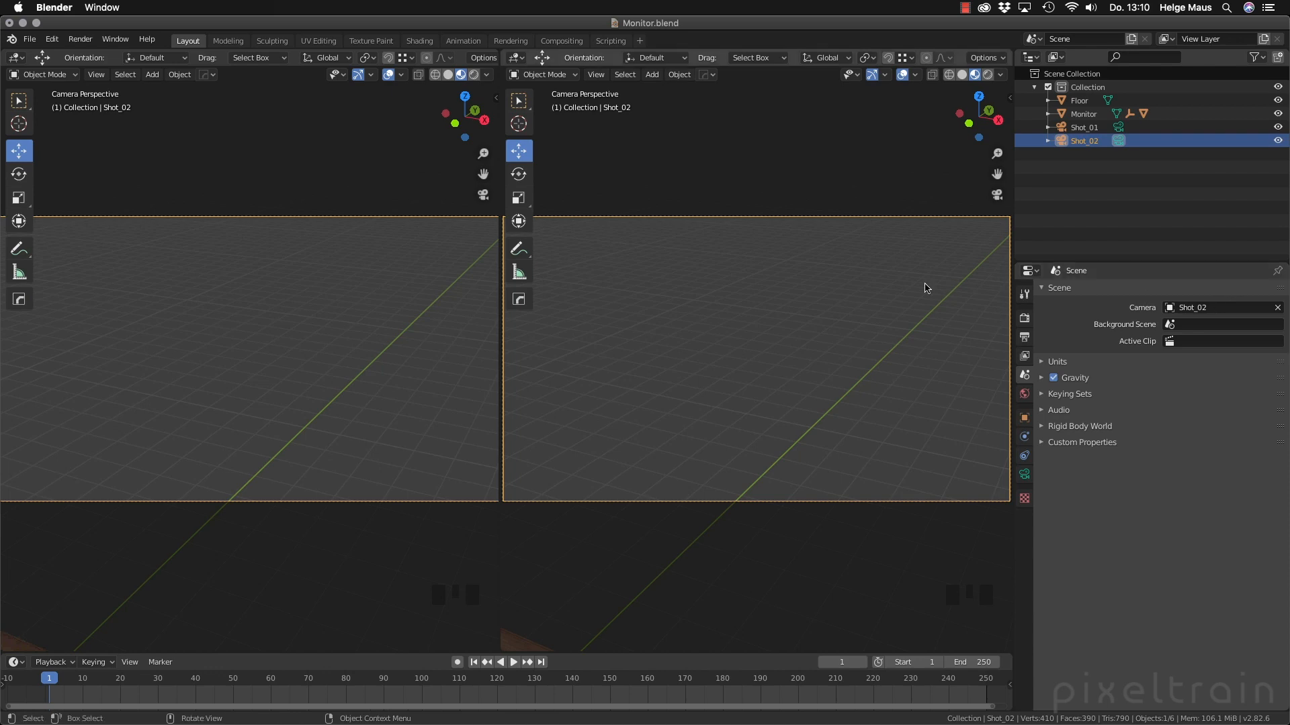
left_click(1064, 130)
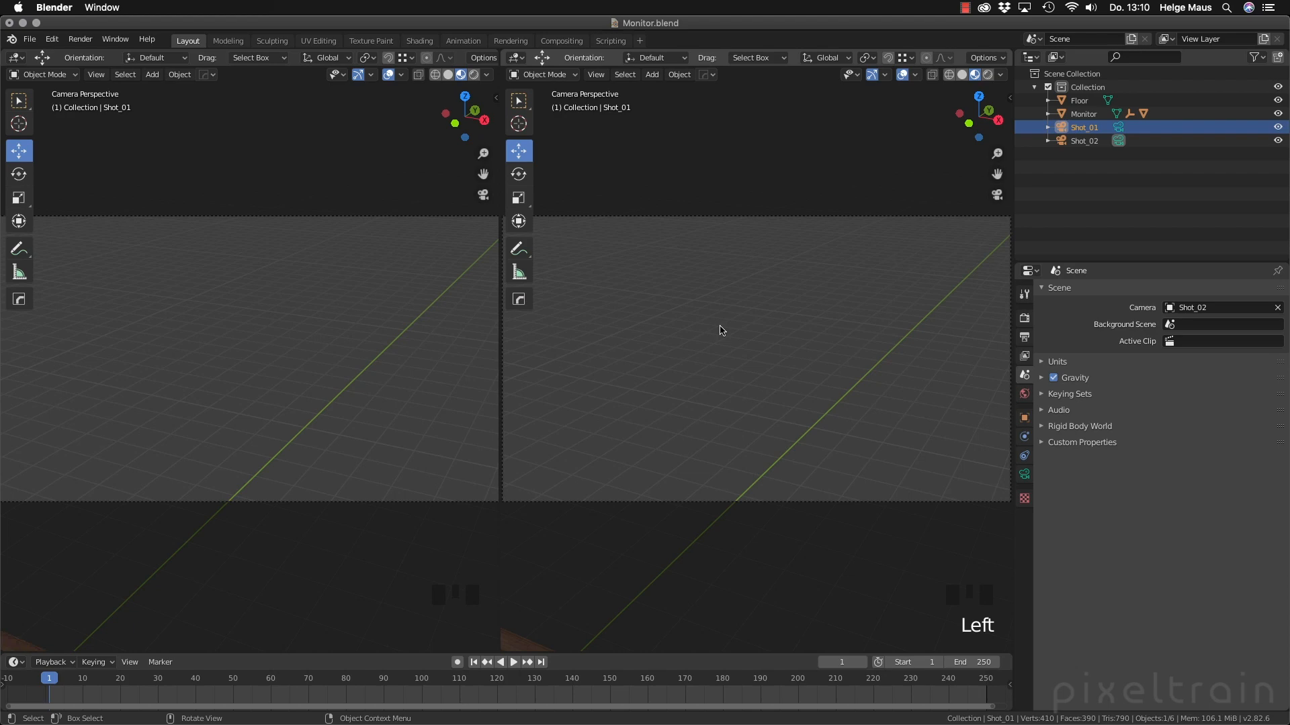
key("ctrl+KP_0")
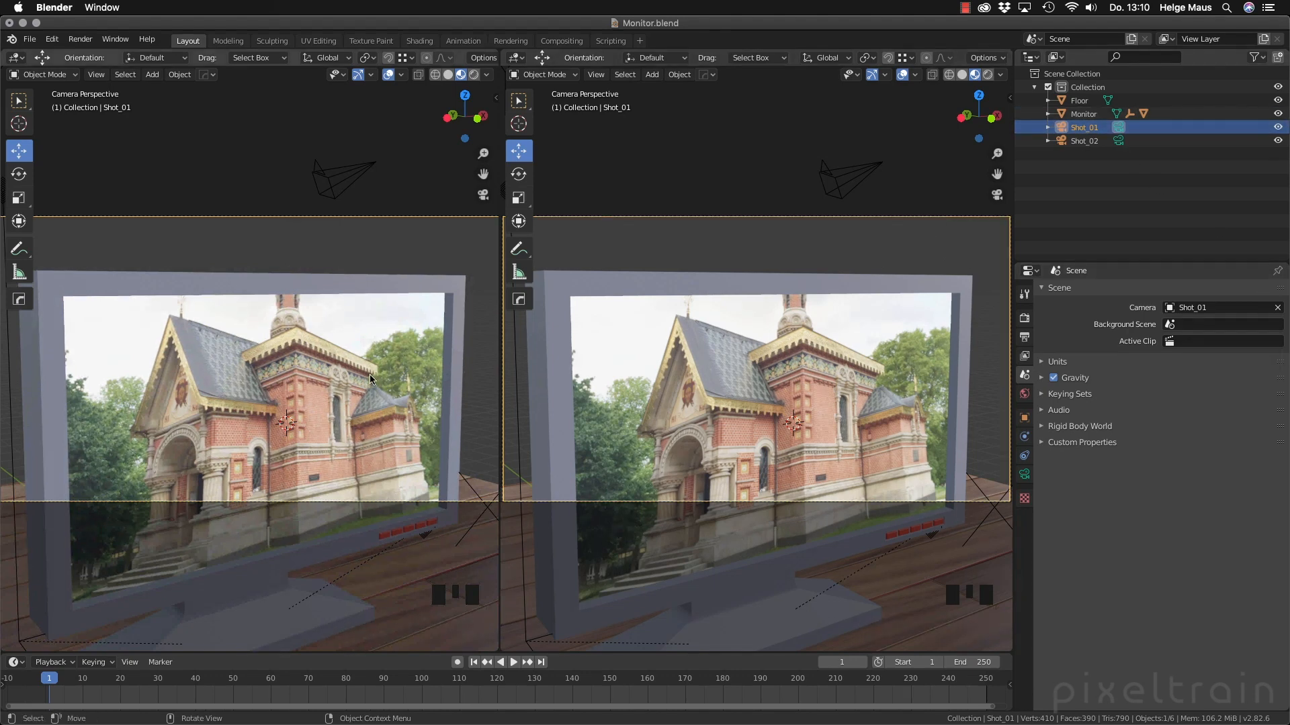
Take one viewport out of the camera view, show the whole scene with both cameras in it, and deselect everything
middle_click_drag(369, 374, 298, 368)
scroll(306, 376, "down", 5)
left_click(318, 298)
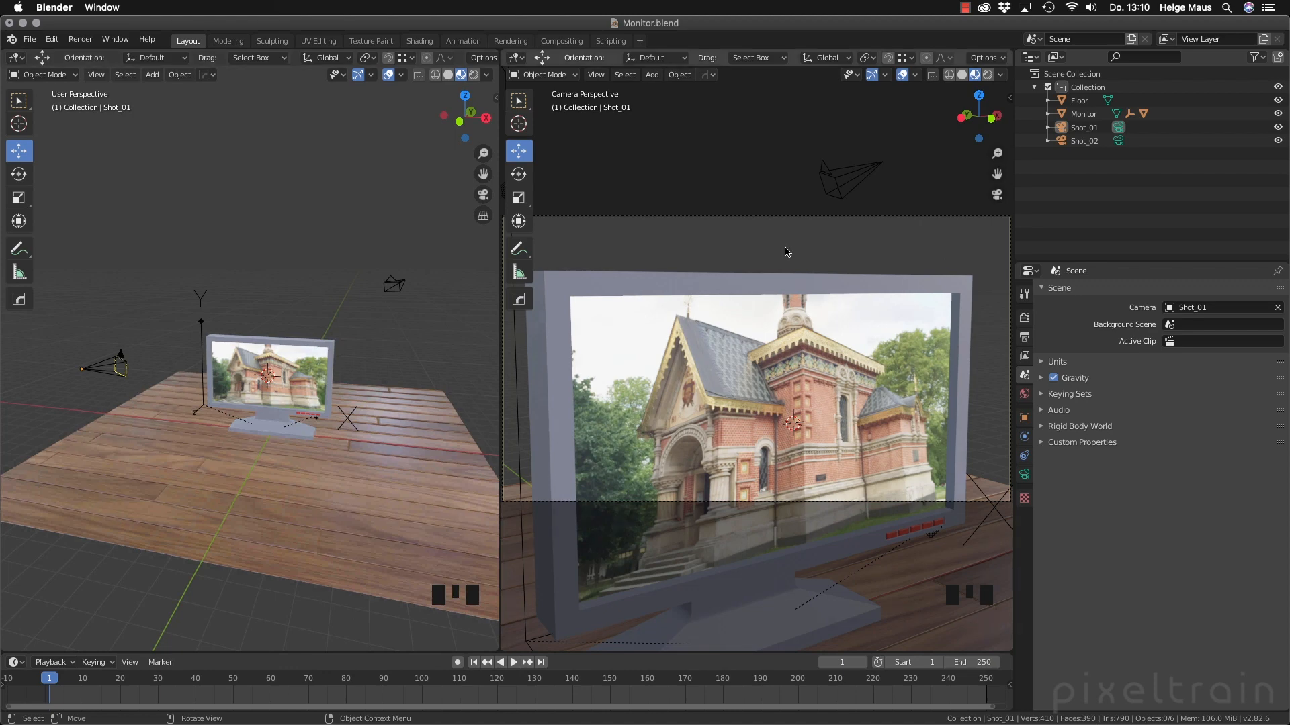
Zoom the camera view in and out to examine the camera frame, ending with the whole frame in view
scroll(788, 252, "down", 2)
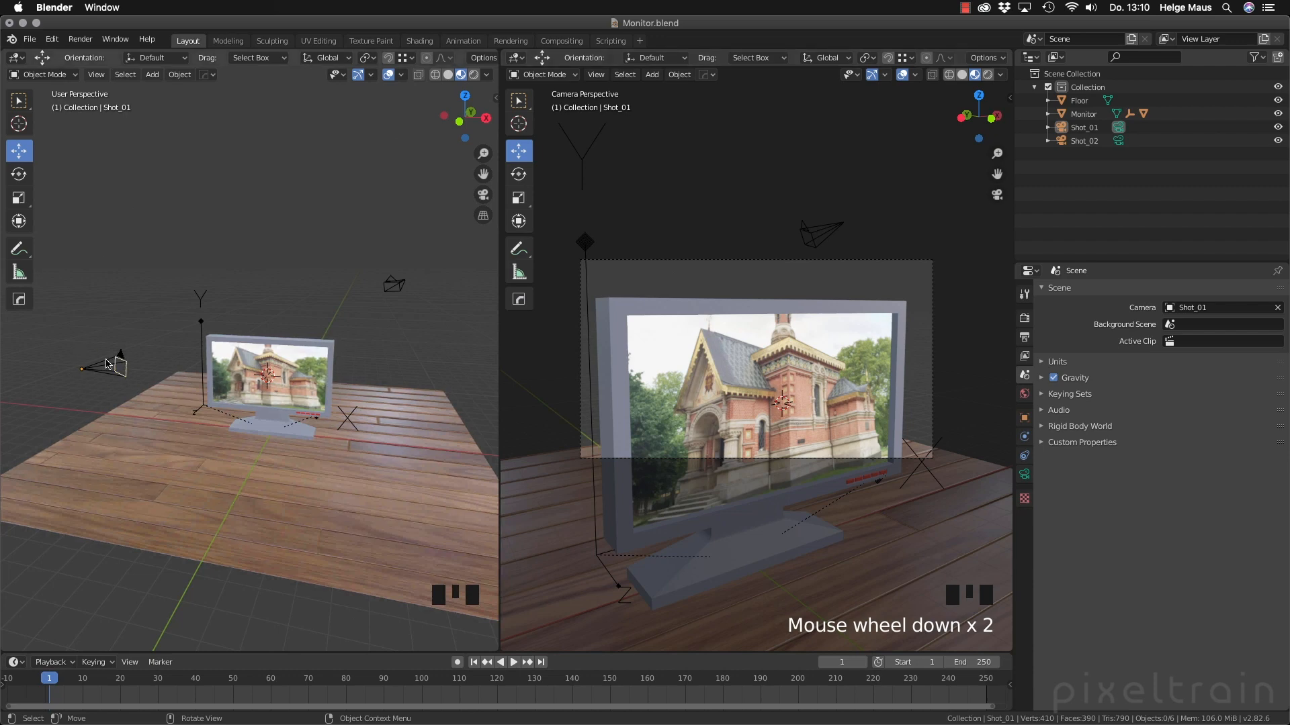
scroll(771, 288, "up", 2)
scroll(771, 287, "down", 1)
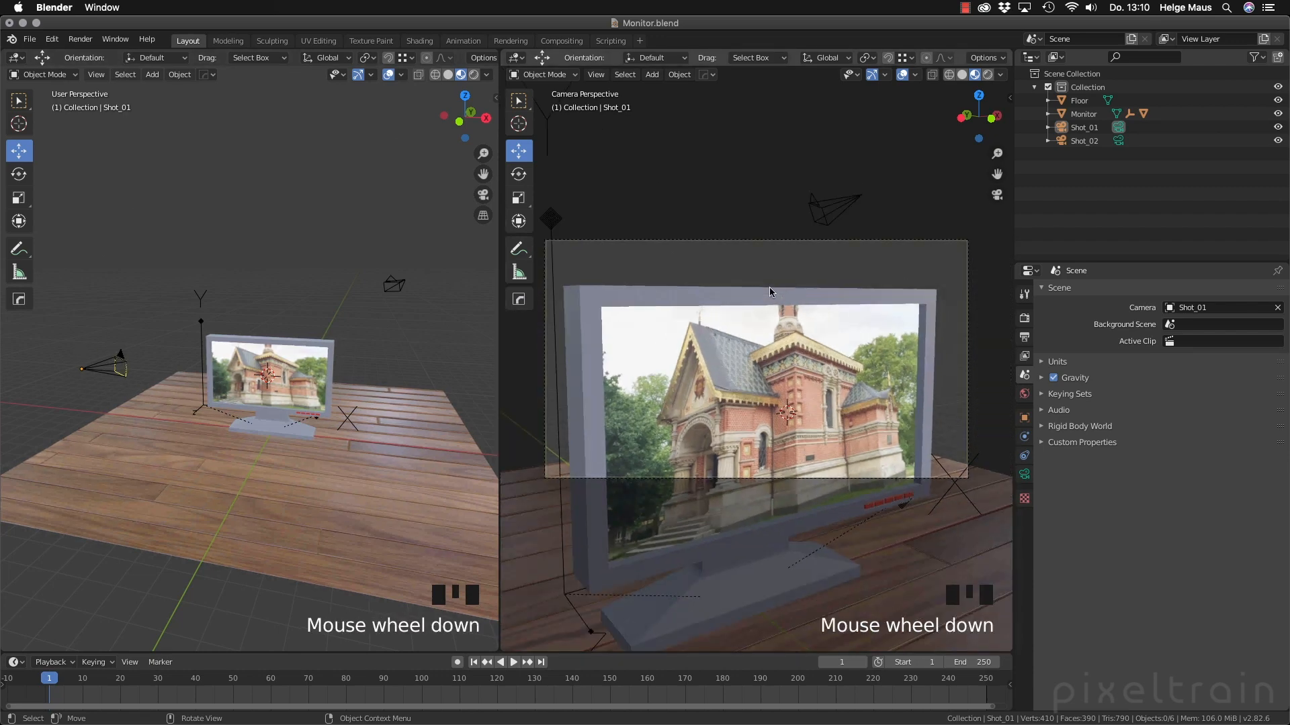
scroll(769, 288, "up", 2)
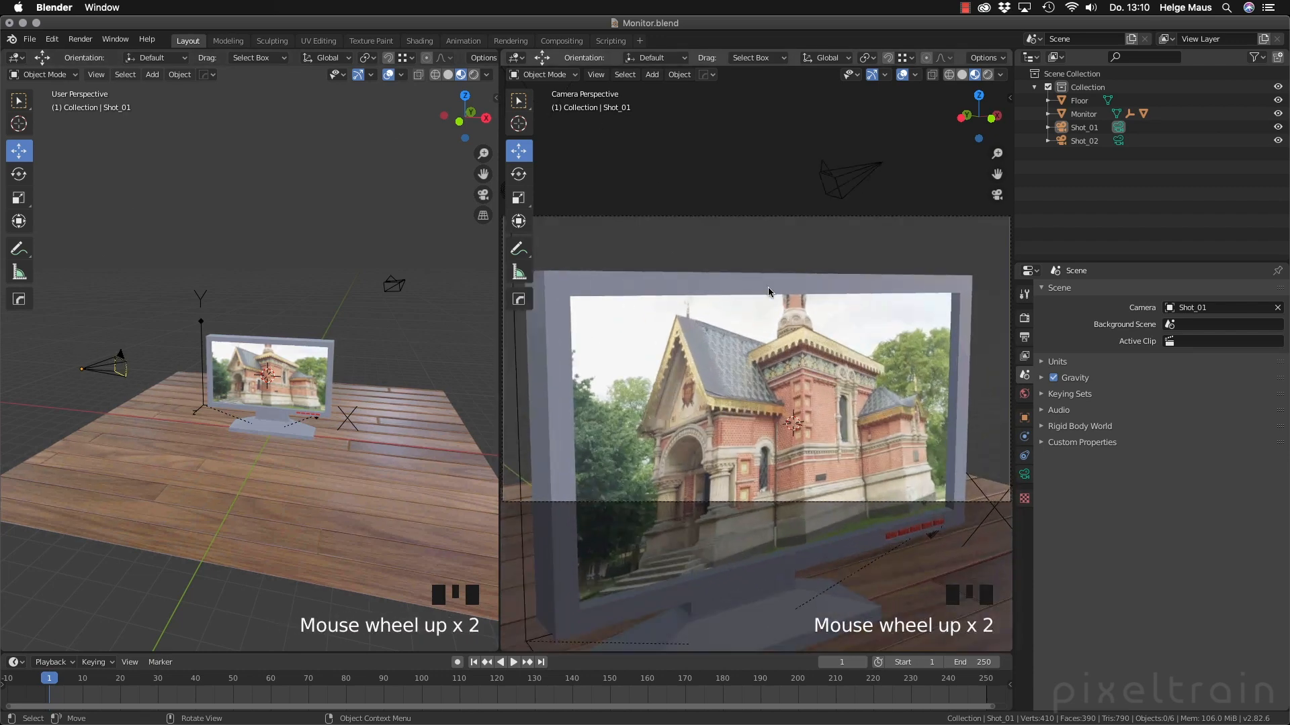
scroll(768, 288, "down", 3)
scroll(768, 288, "up", 2)
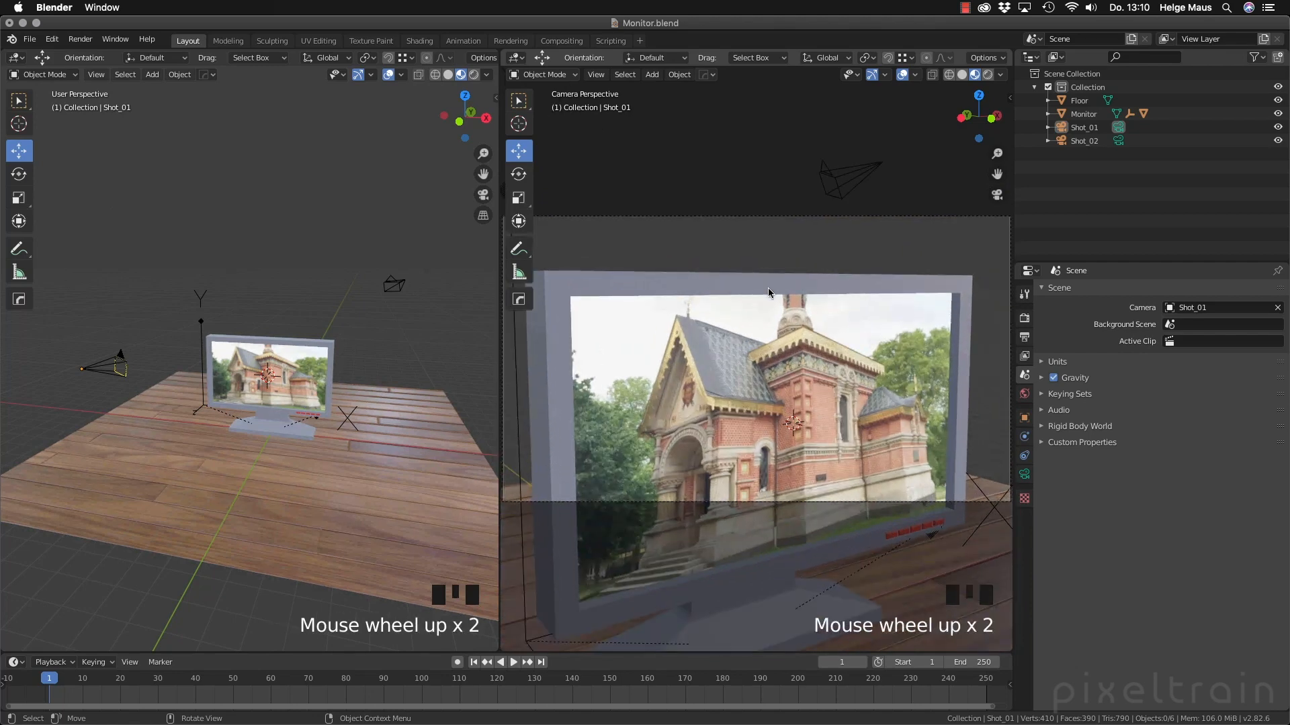
scroll(767, 293, "down", 1)
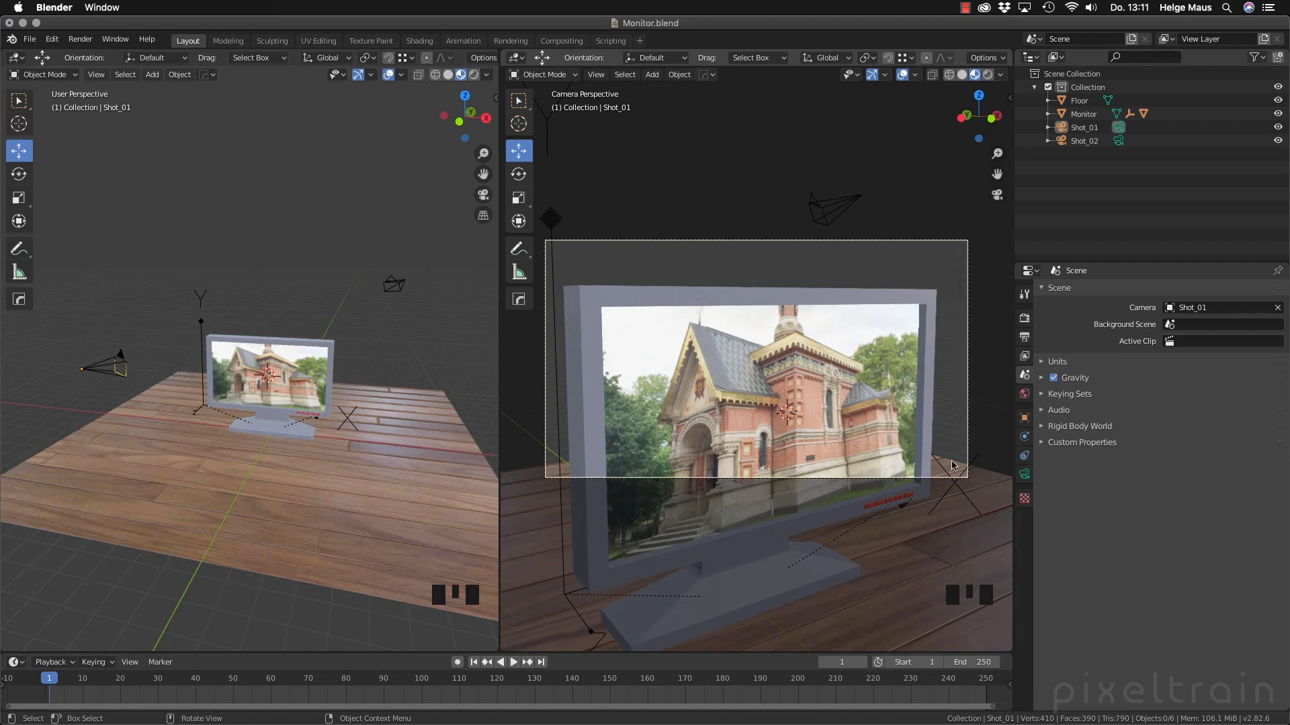
Try a square render resolution of 800 × 800 px in the output settings and undo it
left_click(1024, 337)
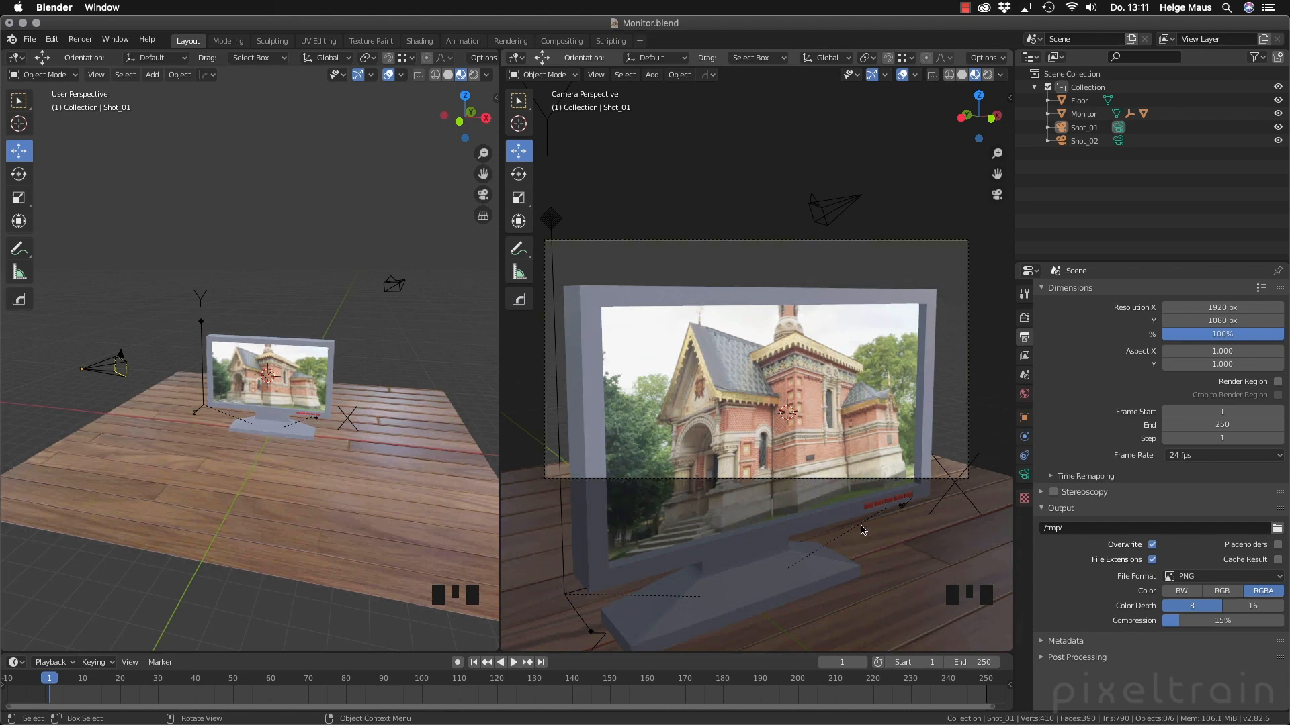
scroll(862, 530, "down", 3)
scroll(863, 533, "up", 3)
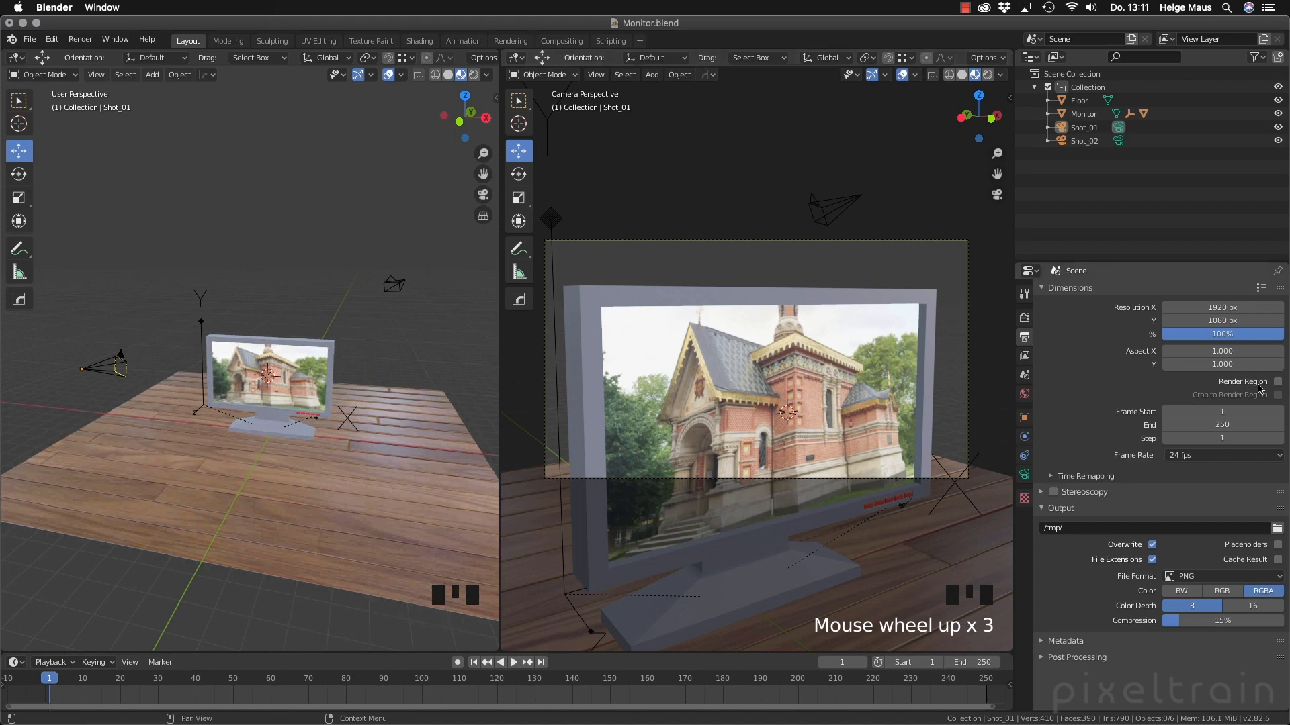
left_click(1244, 307)
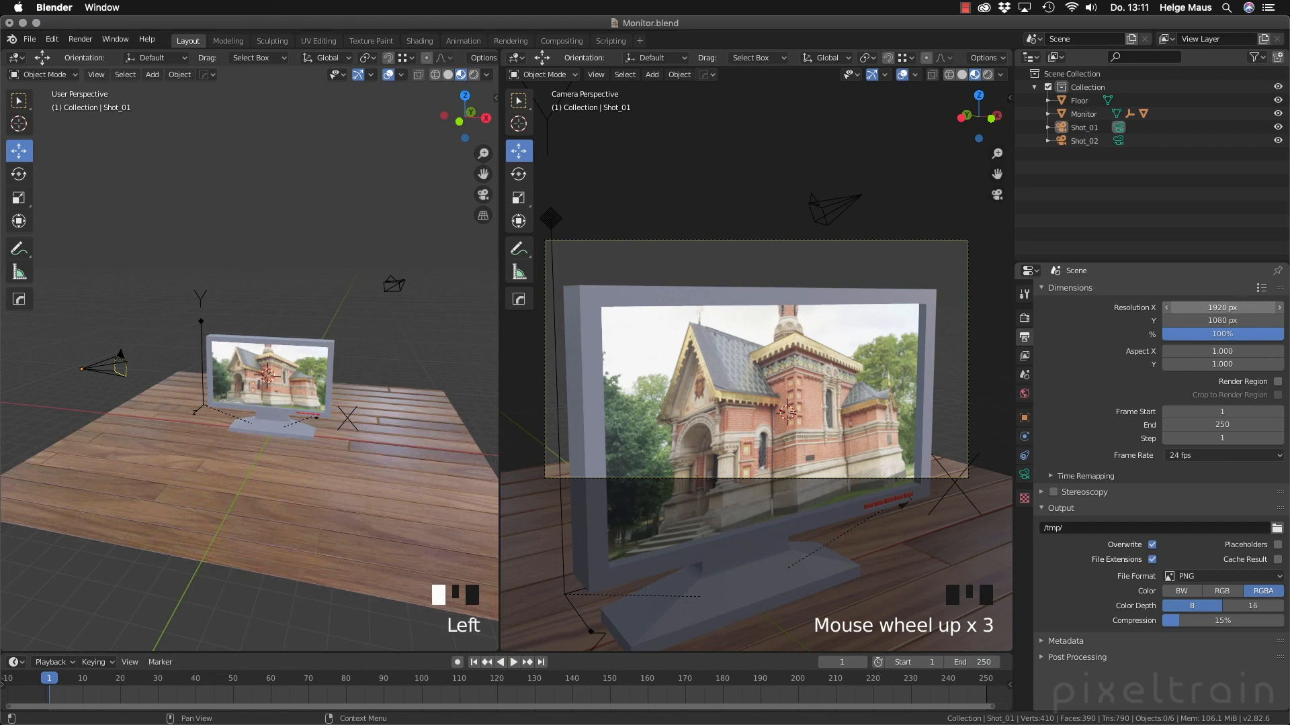
left_click_drag(1247, 305, 1248, 321)
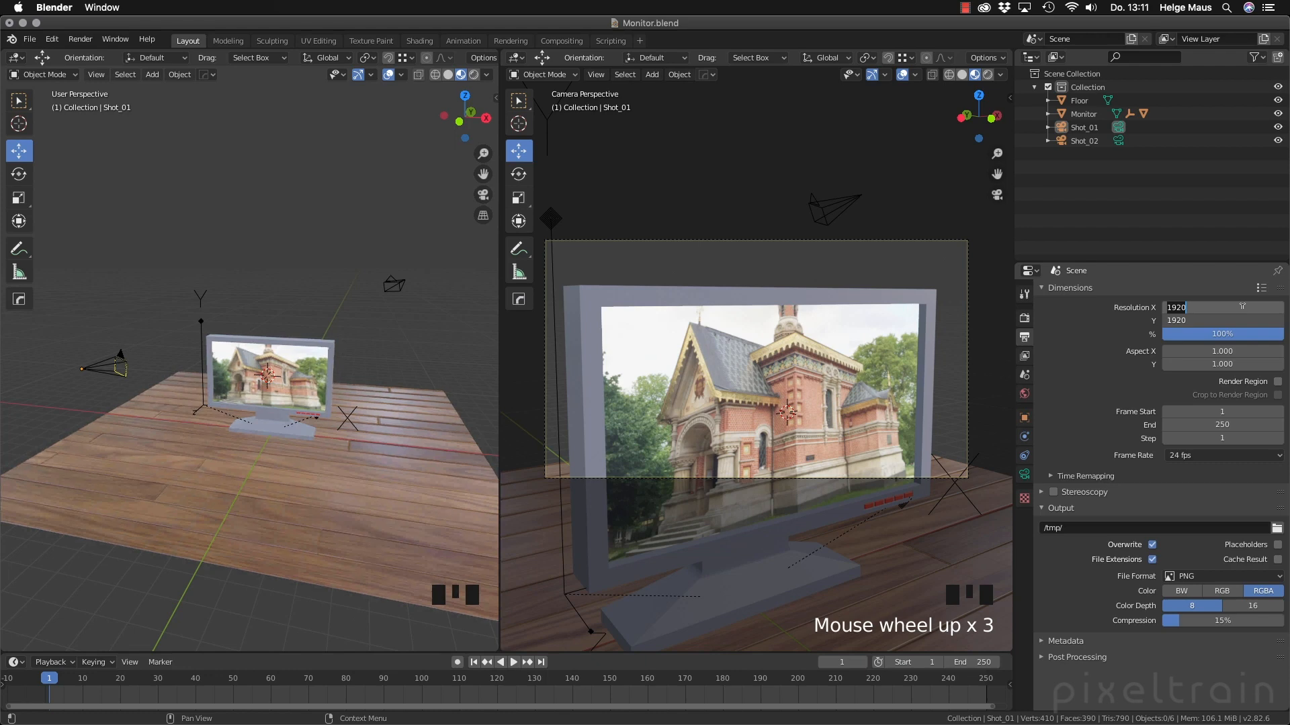
type("800")
key("Return")
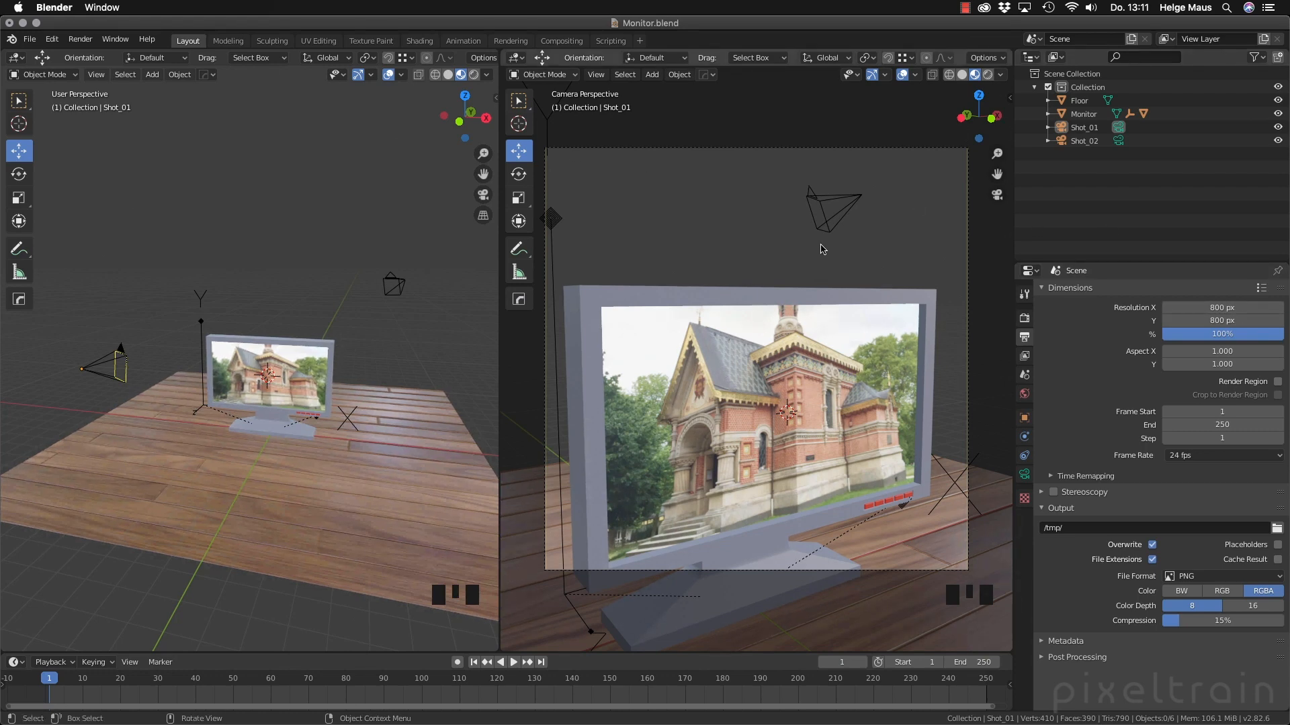
key("super+z")
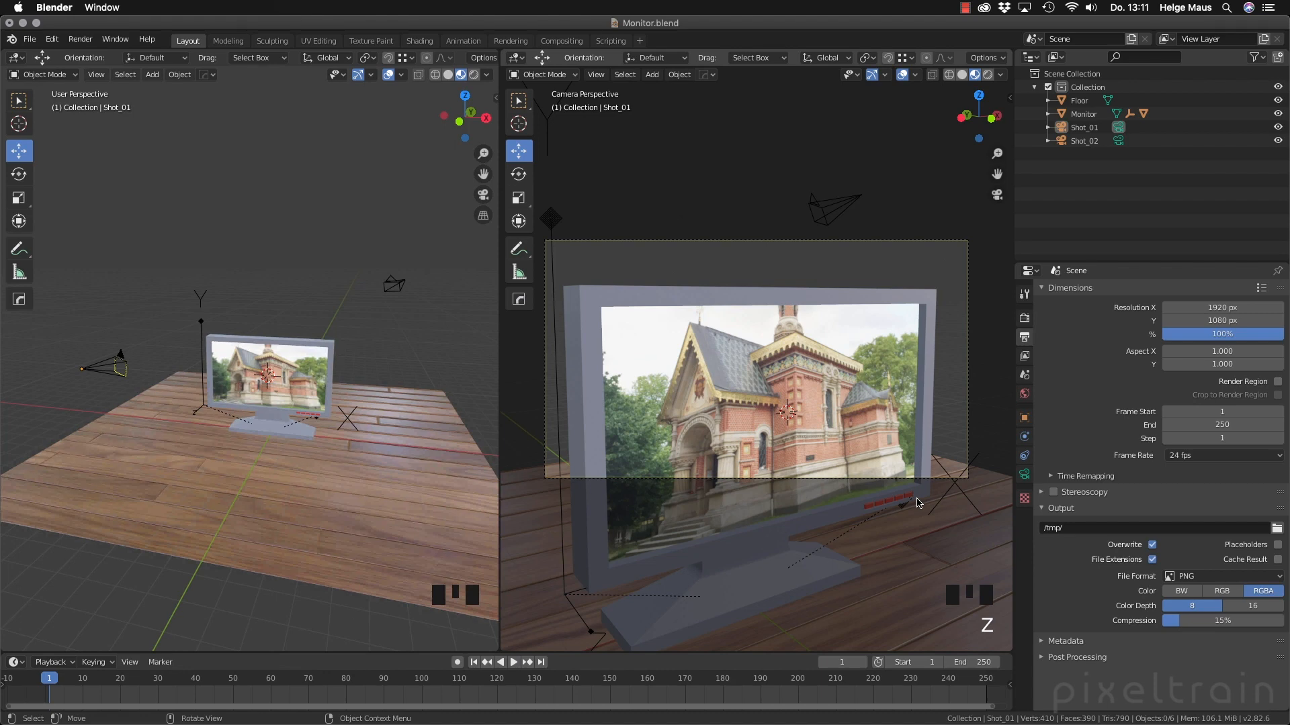
Select the Shot_01 camera in the scene overview and move it slightly away from the monitor along negative Y
left_click(94, 370)
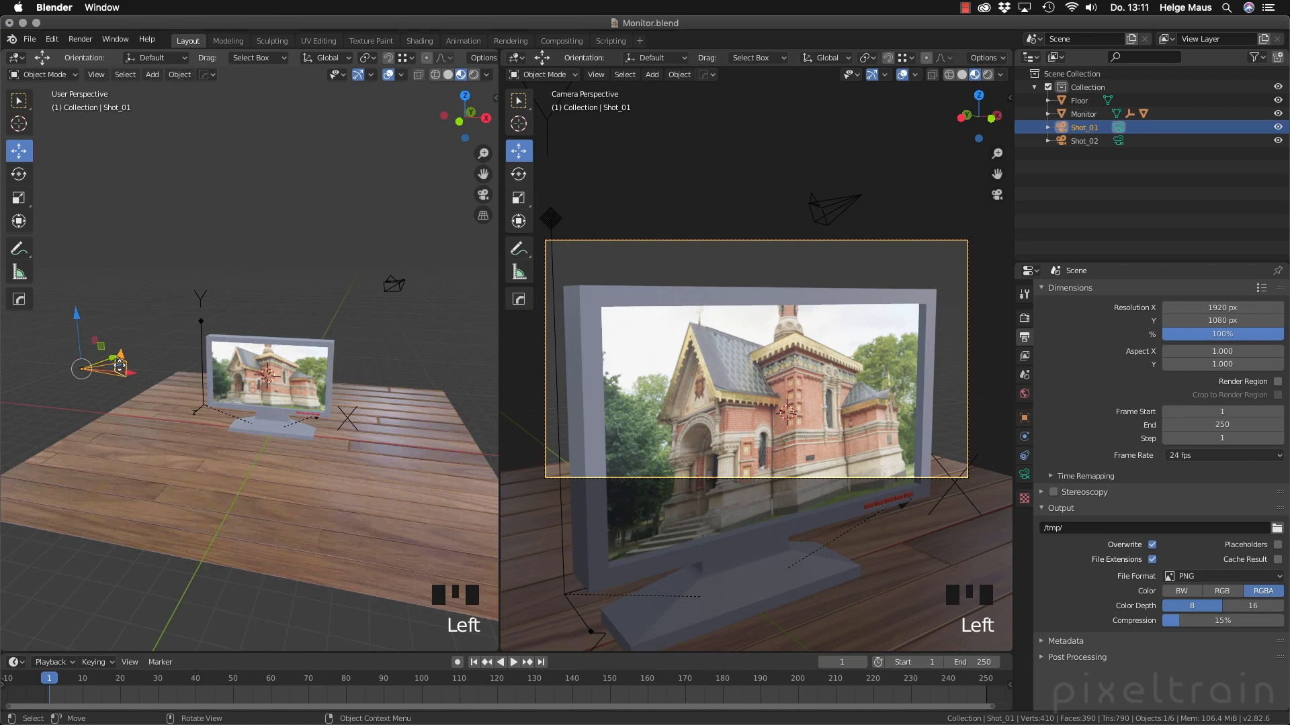
left_click_drag(116, 365, 98, 370)
left_click(100, 373)
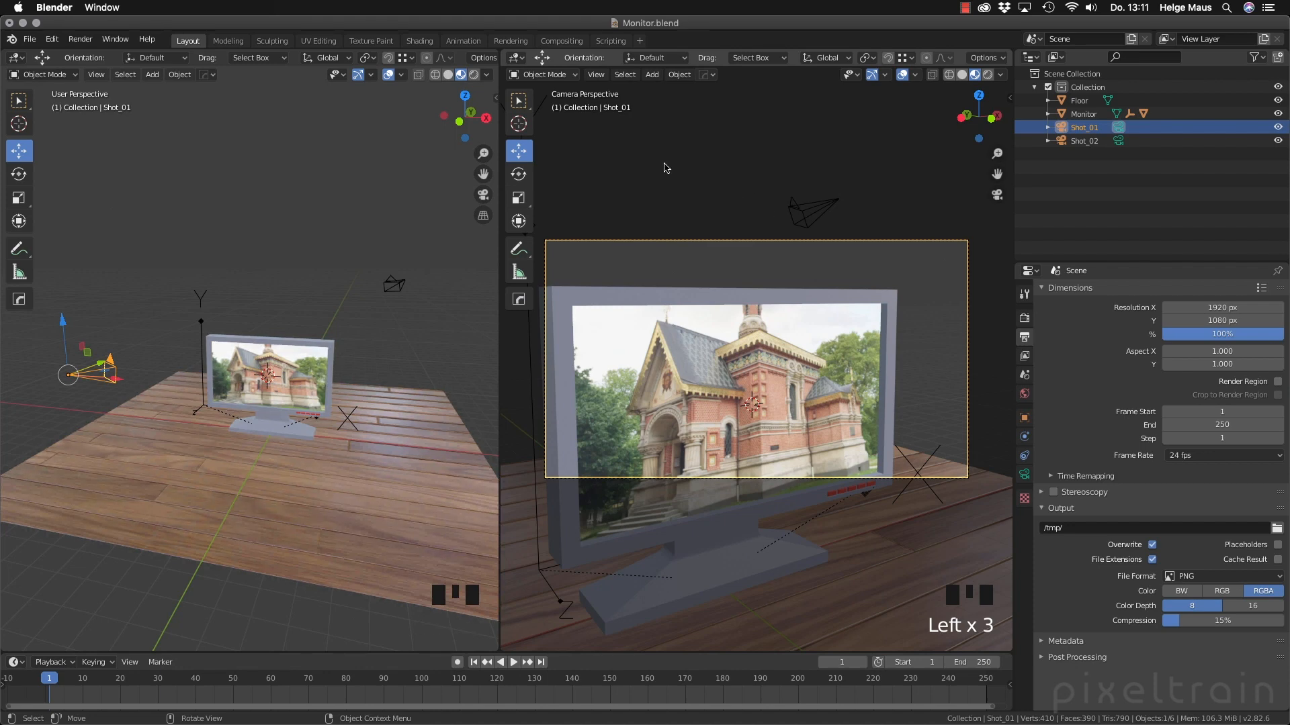
Enable Lock Camera to View for the viewport that looks through Shot_01
key("n")
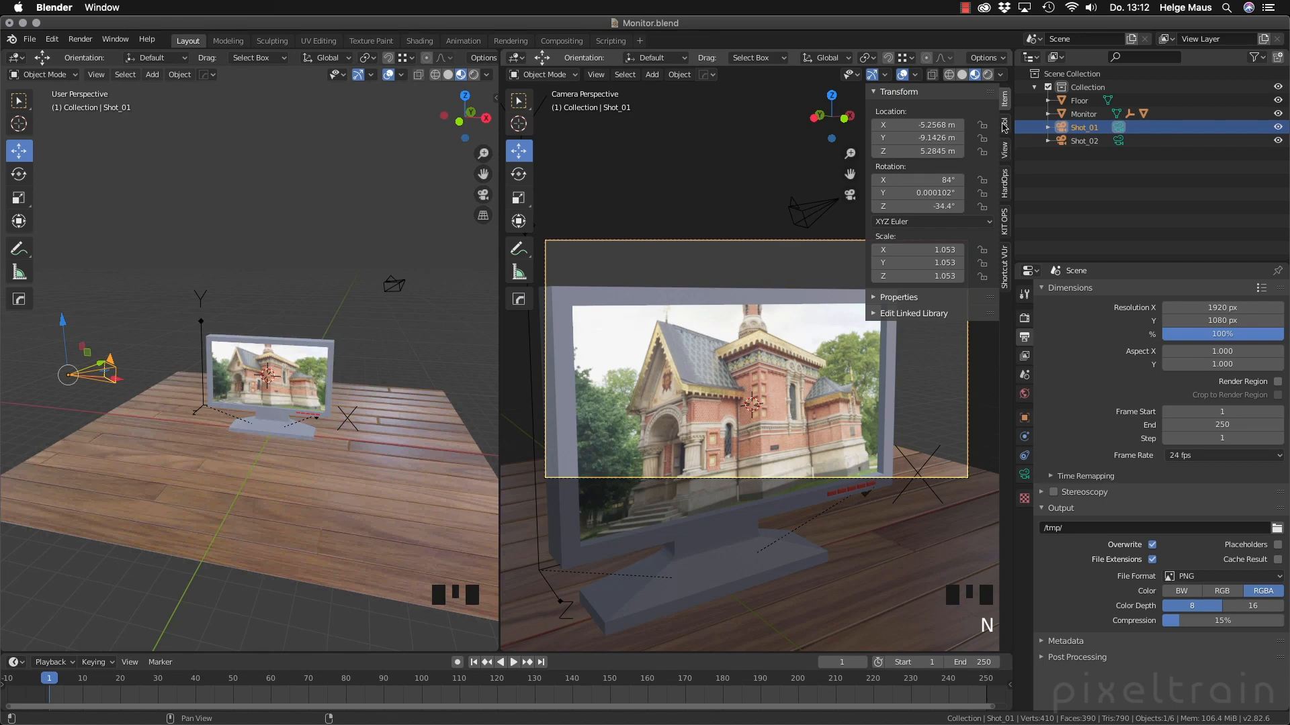
left_click(1005, 155)
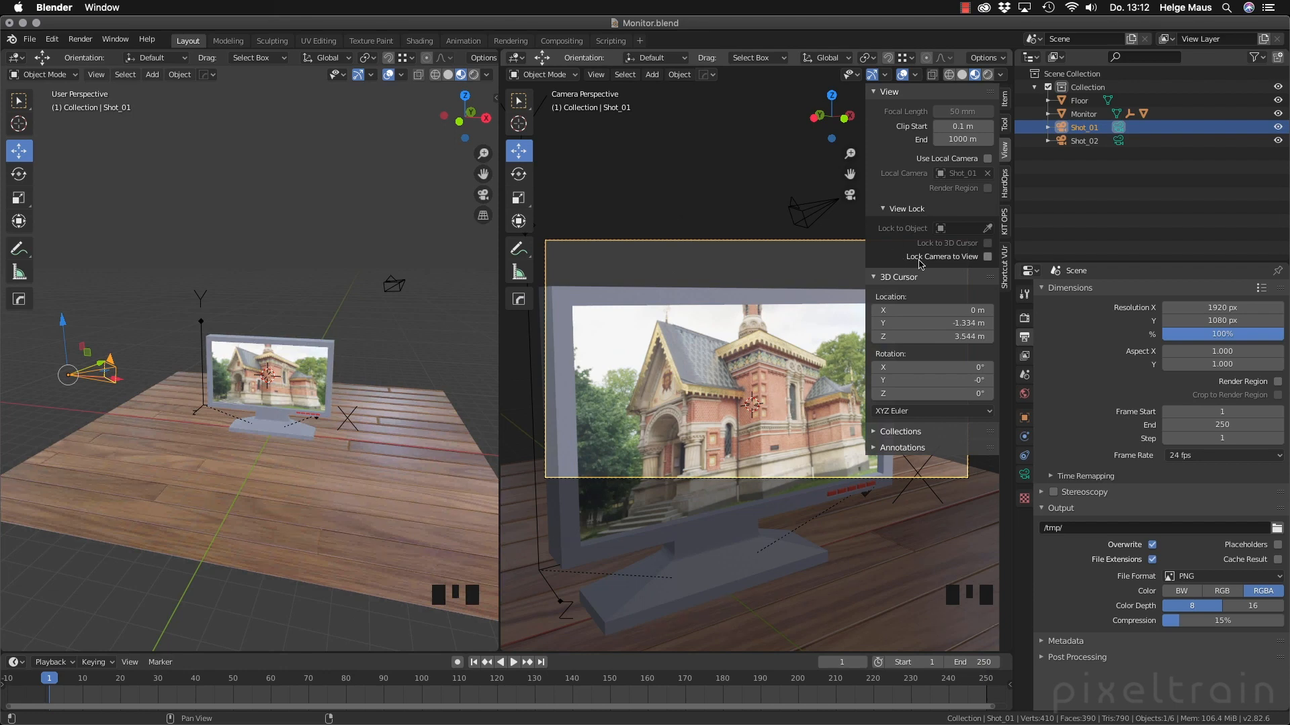
left_click(988, 261)
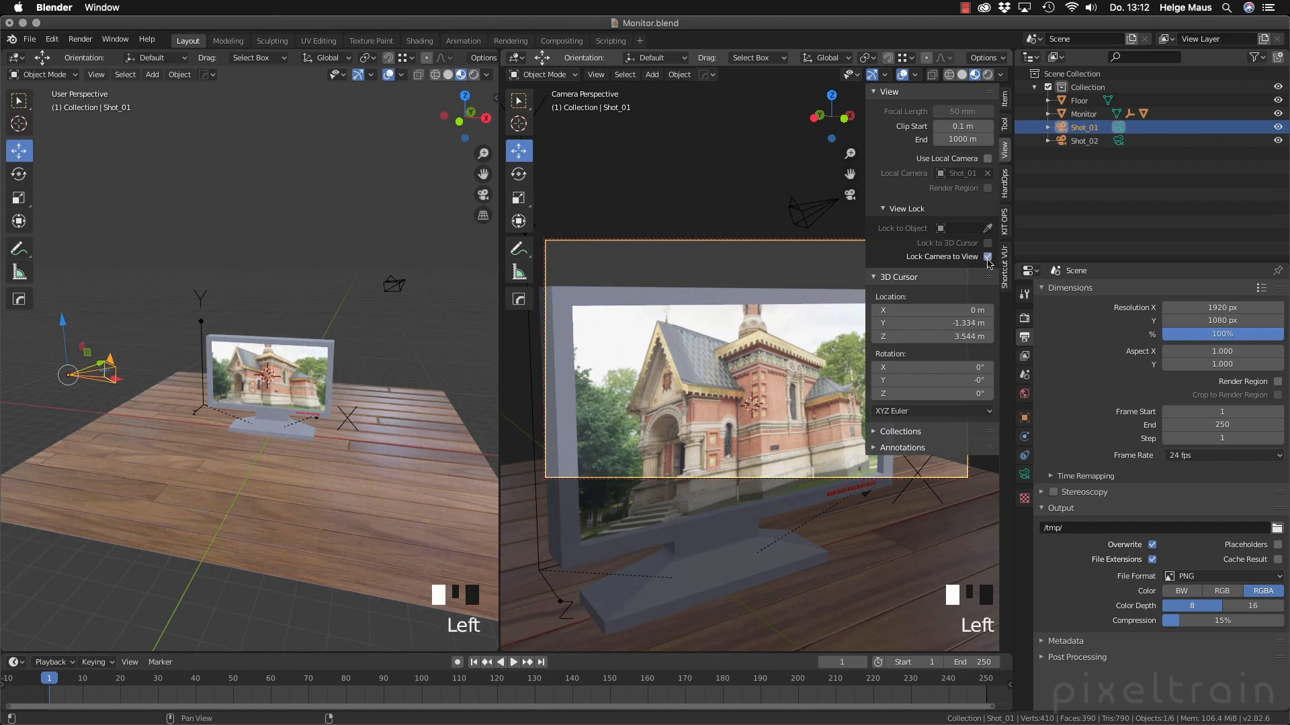
left_click(987, 259)
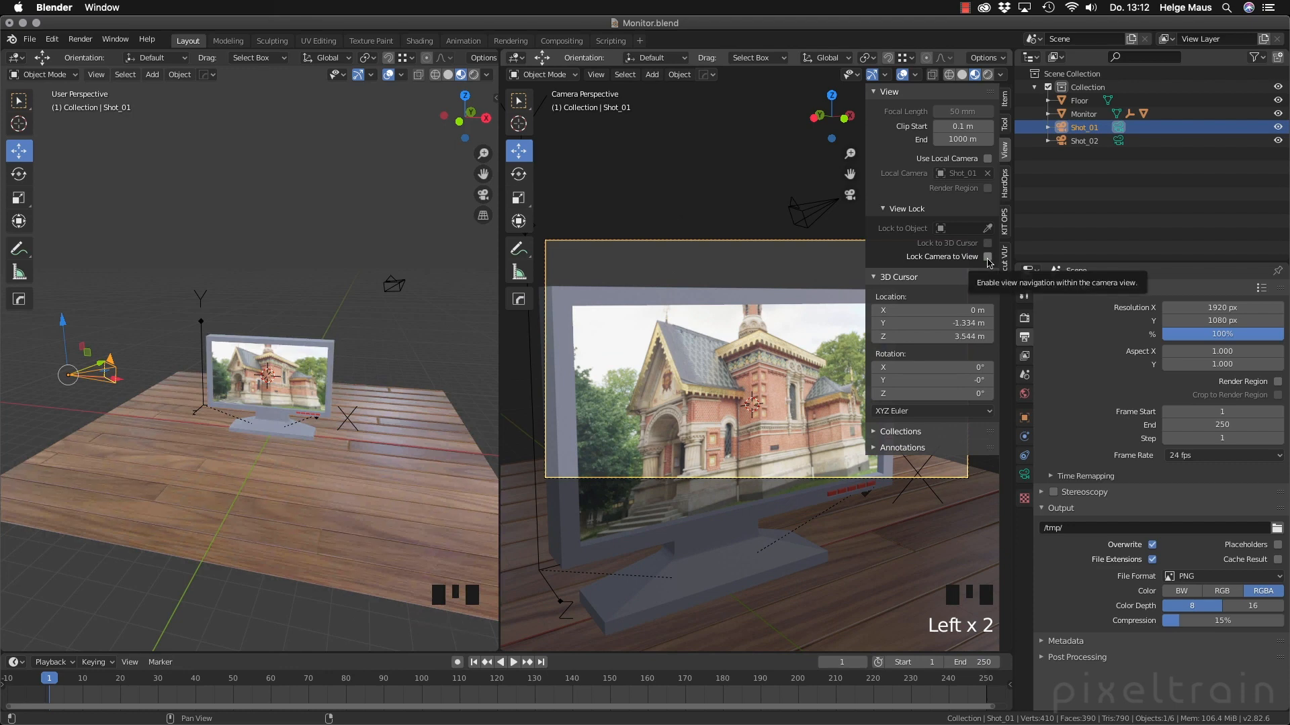
left_click(988, 260)
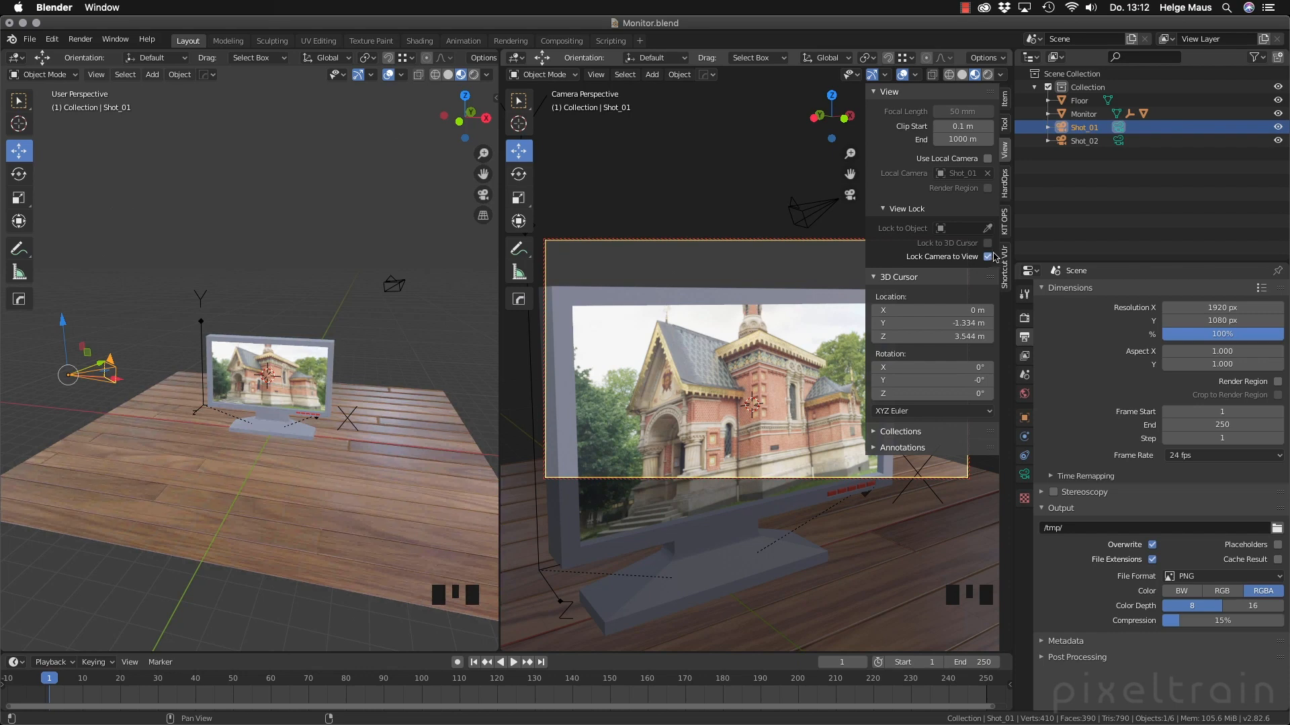
Reframe the monitor with Shot_01 by orbiting and zooming inside the locked camera view, fitting the whole screen into the frame
key("n")
middle_click_drag(764, 378, 728, 370)
scroll(728, 370, "up", 2)
scroll(729, 373, "down", 2)
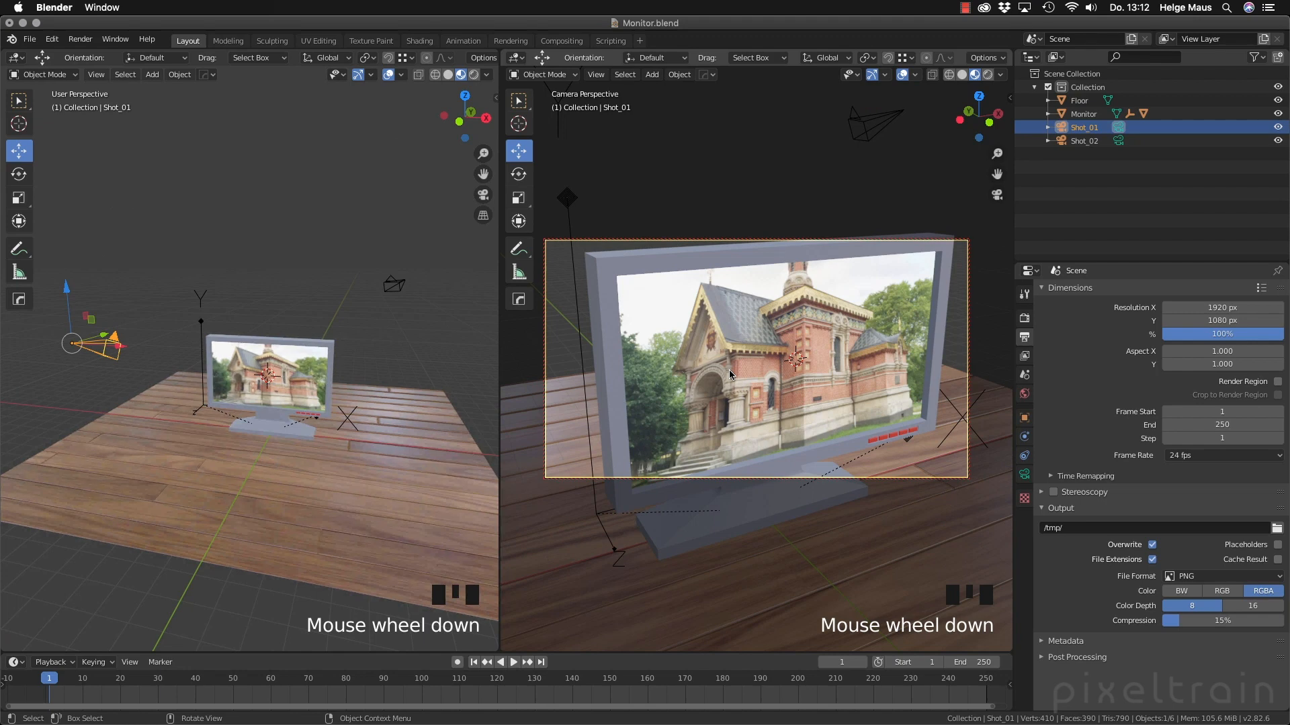
mouse_move(839, 375)
middle_mouse_down()
mouse_move(794, 349)
mouse_move(837, 346)
mouse_move(883, 372)
mouse_move(845, 377)
mouse_move(843, 345)
mouse_move(854, 369)
mouse_move(833, 377)
middle_mouse_up()
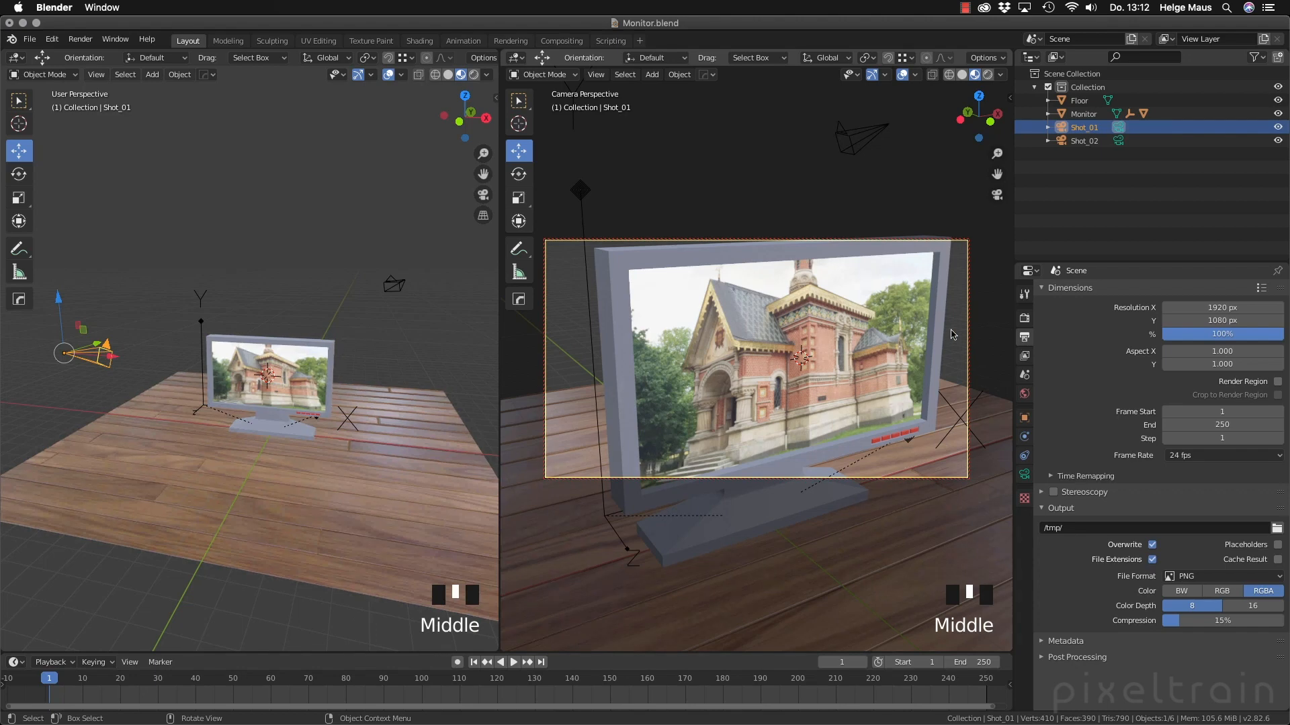
Disable Lock Camera to View again and deselect the Shot_01 camera
key("n")
left_click(984, 257)
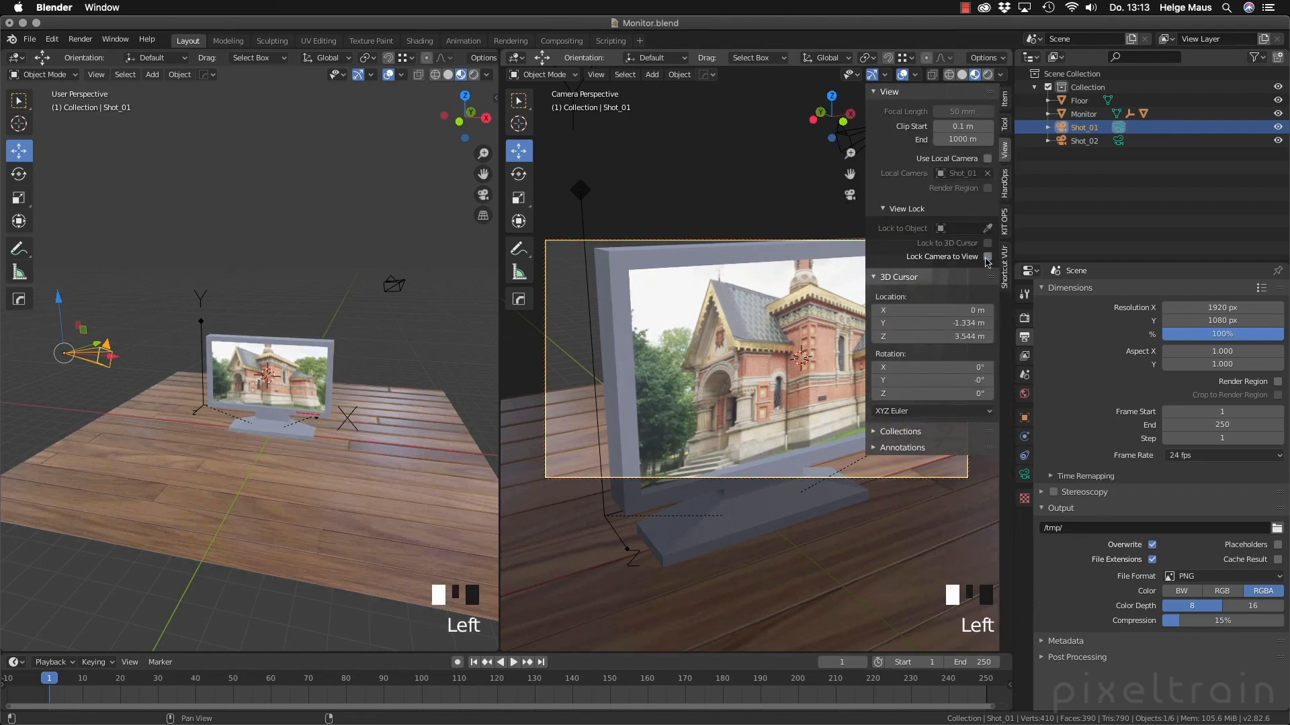
key("n")
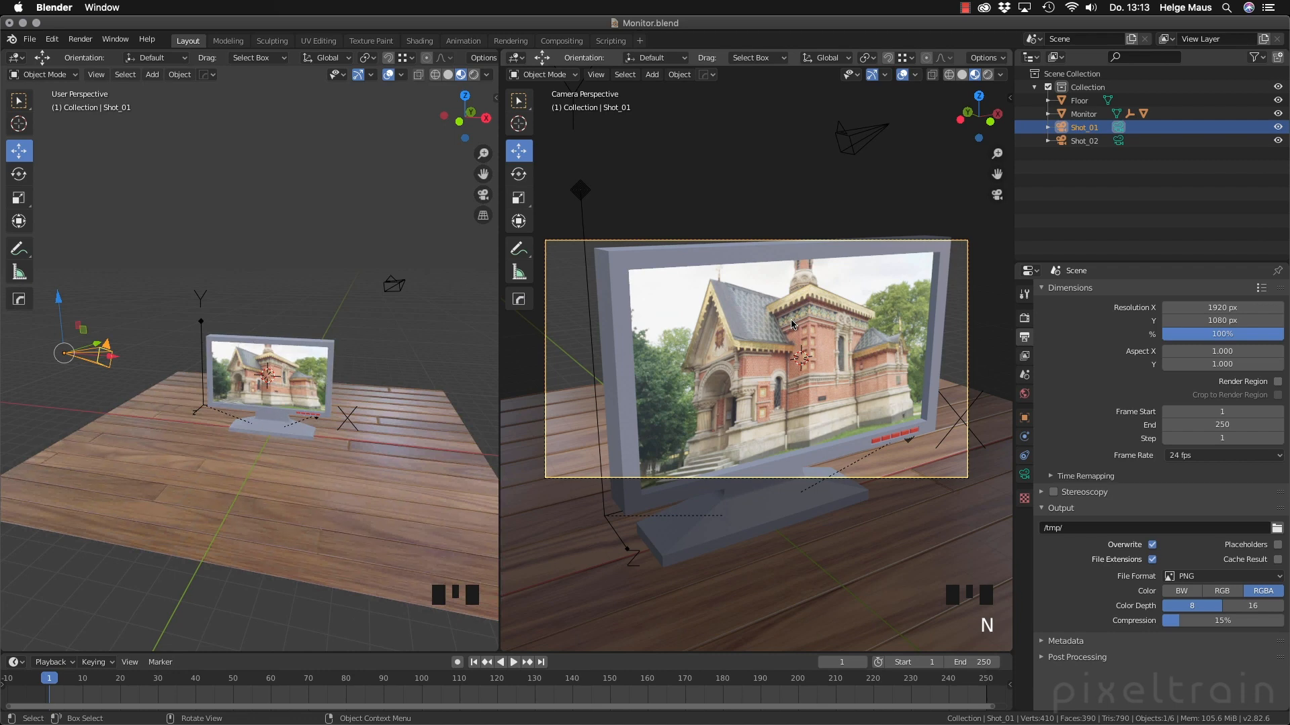
left_click(524, 350)
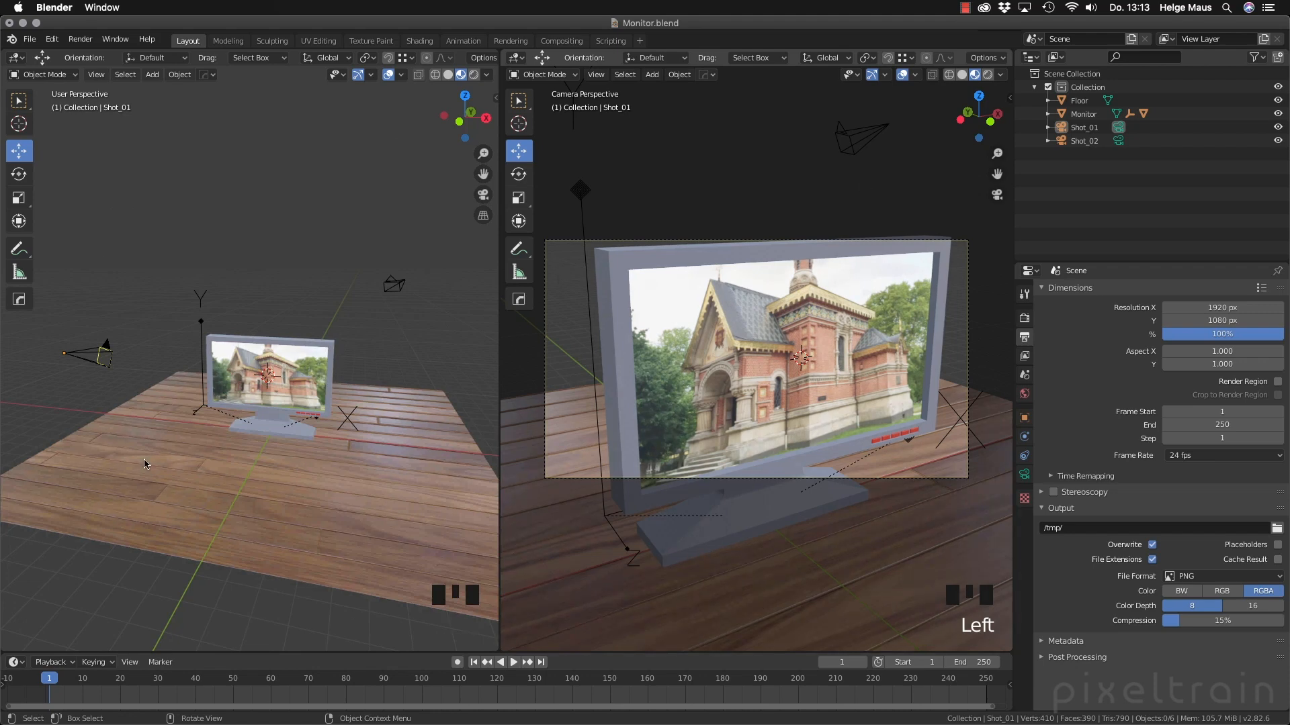
Select Shot_01 by its frame in the camera view and move it by about 0.32 m in X, -0.161 m in Y and 0.106 m in Z
key("KP_0")
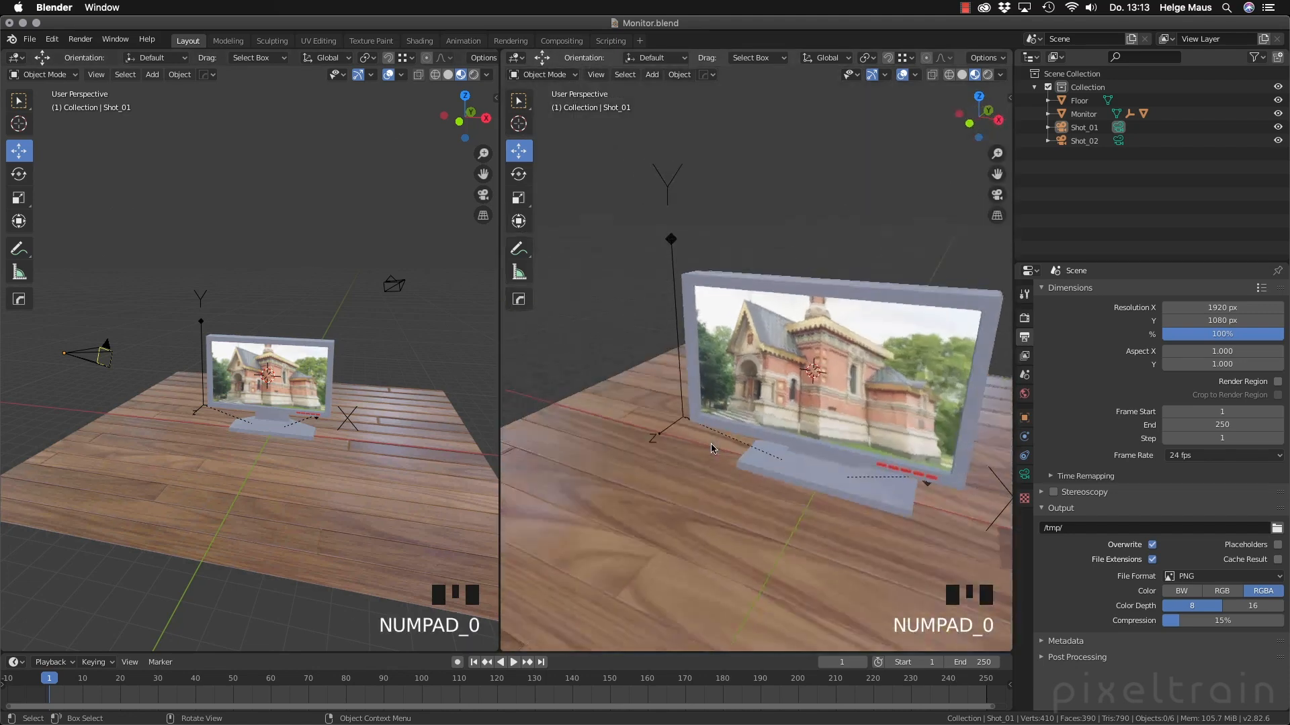
key("KP_0")
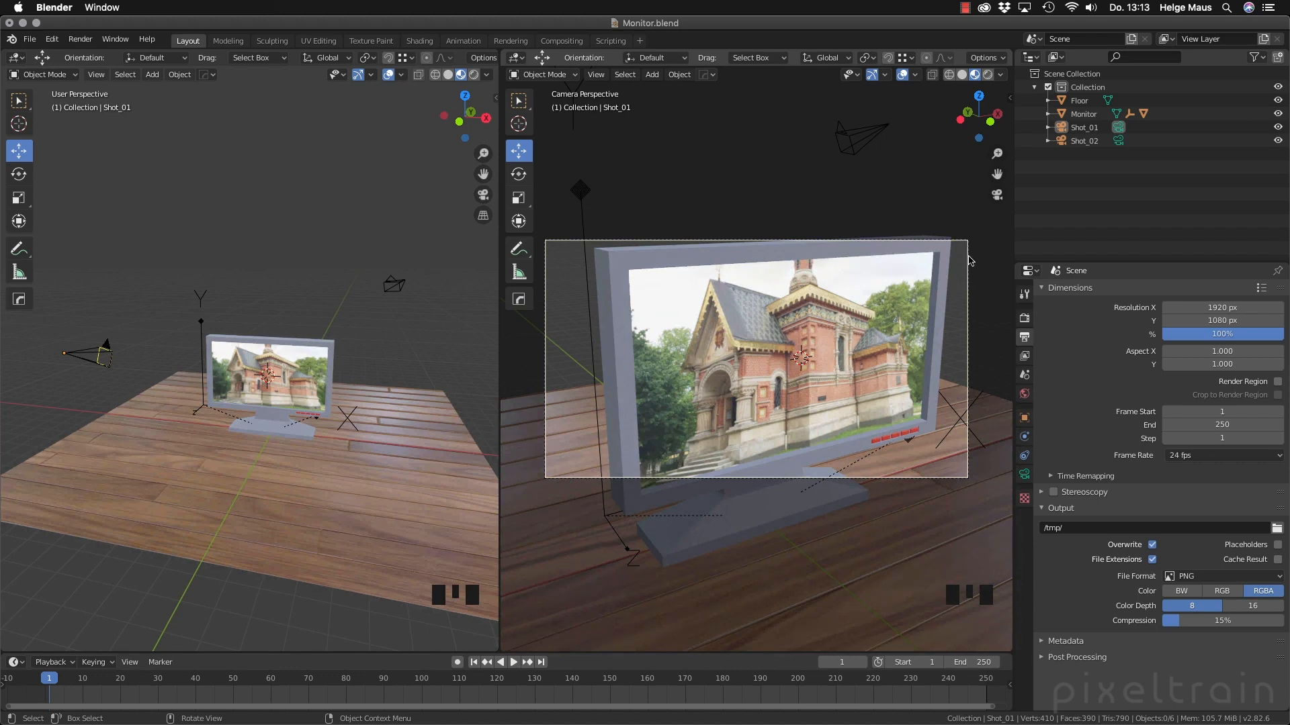
left_click(968, 478)
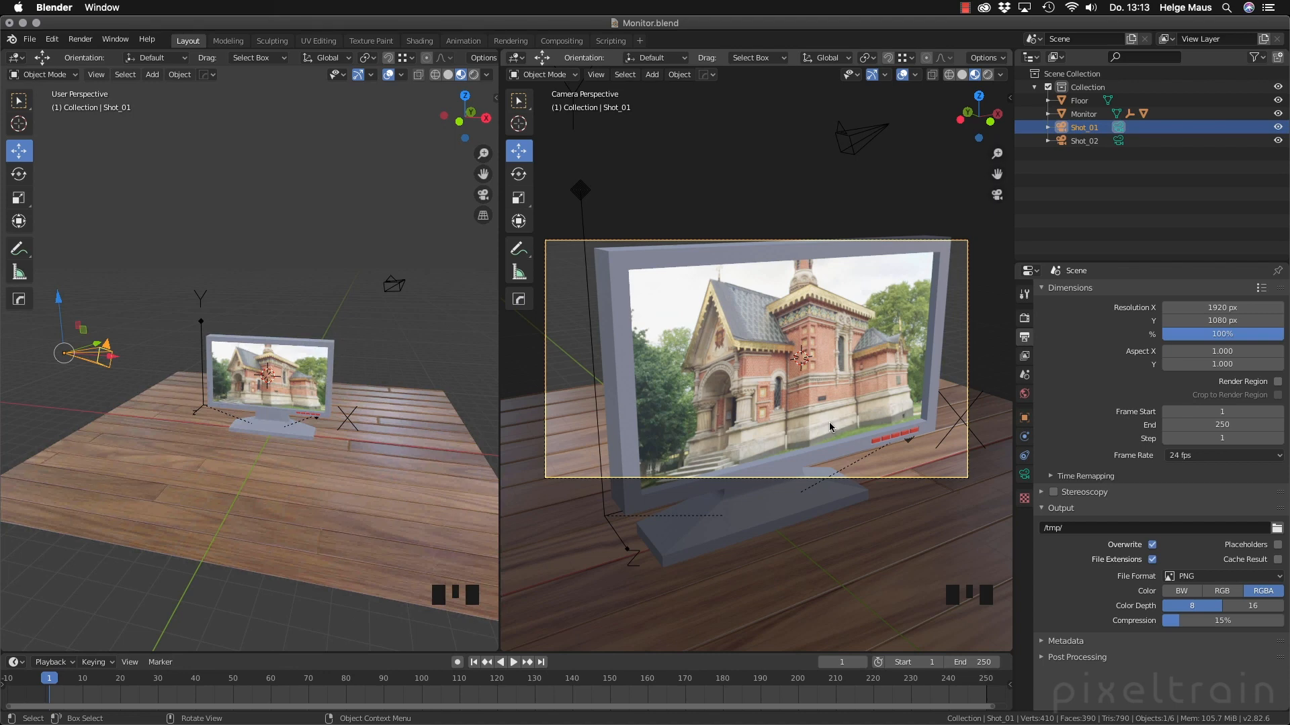
key("g")
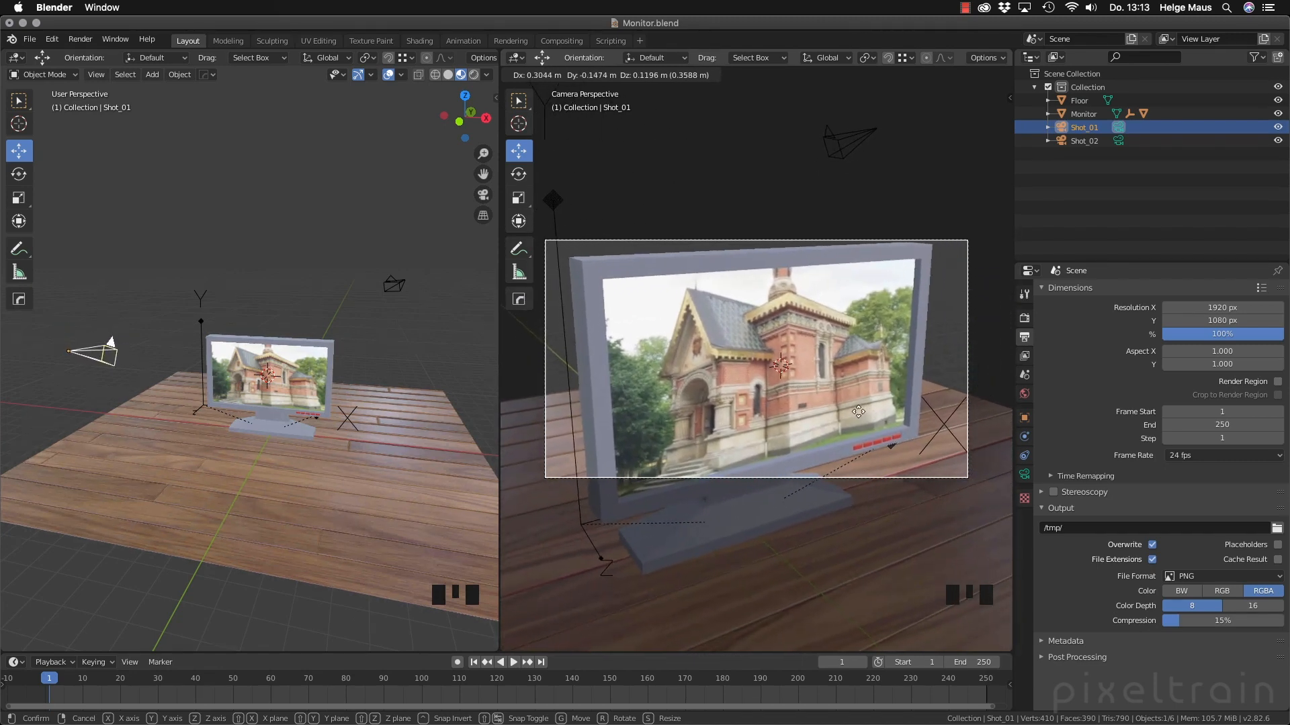
left_click(865, 415)
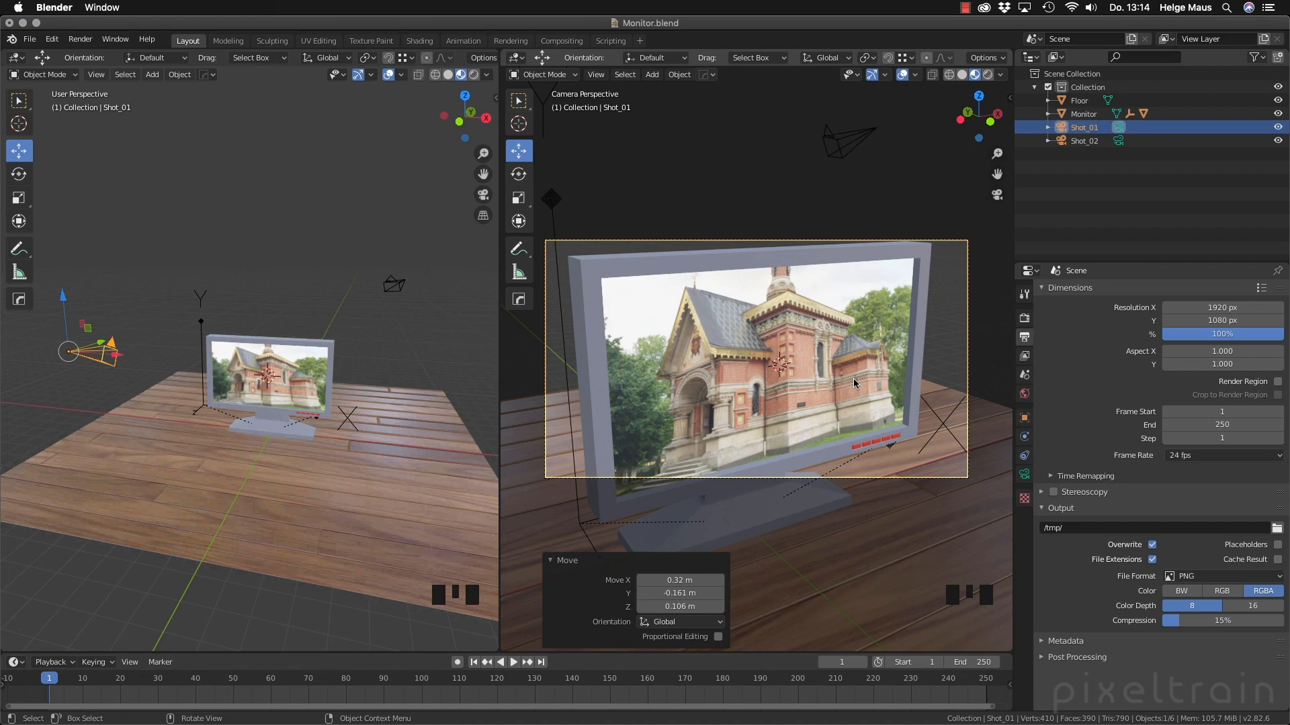
key("g")
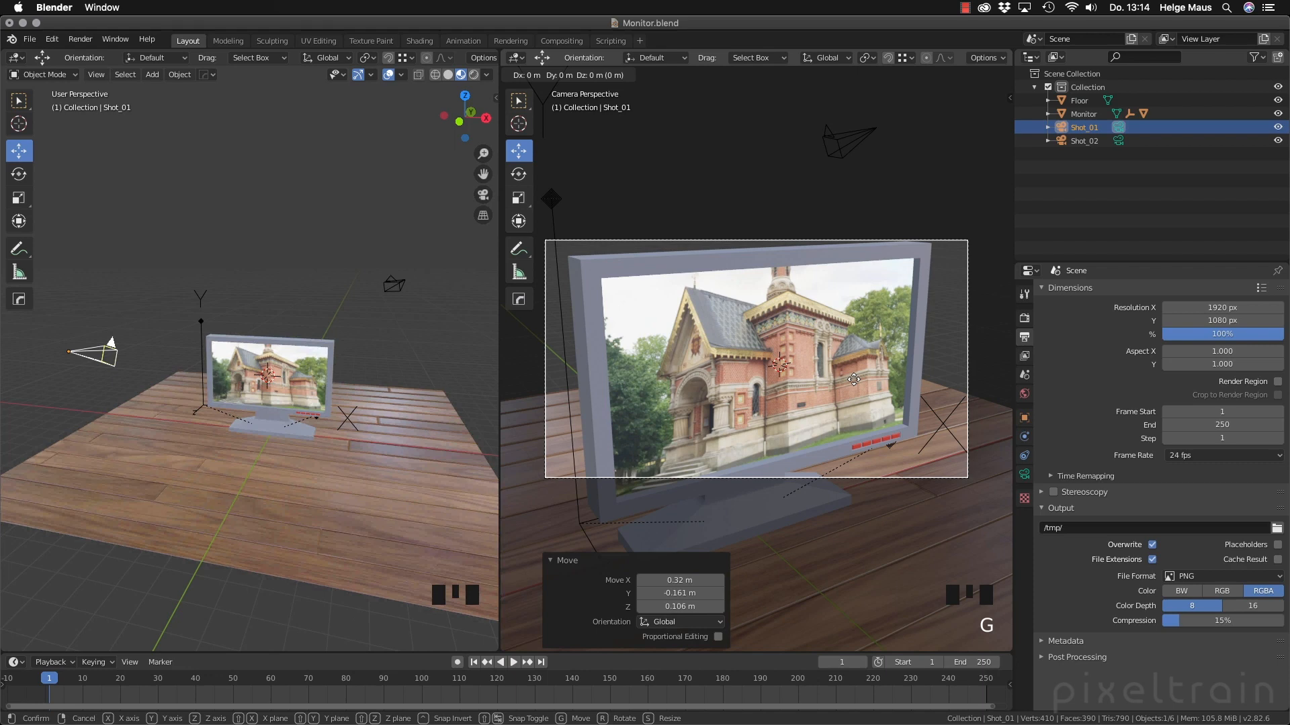
key("z")
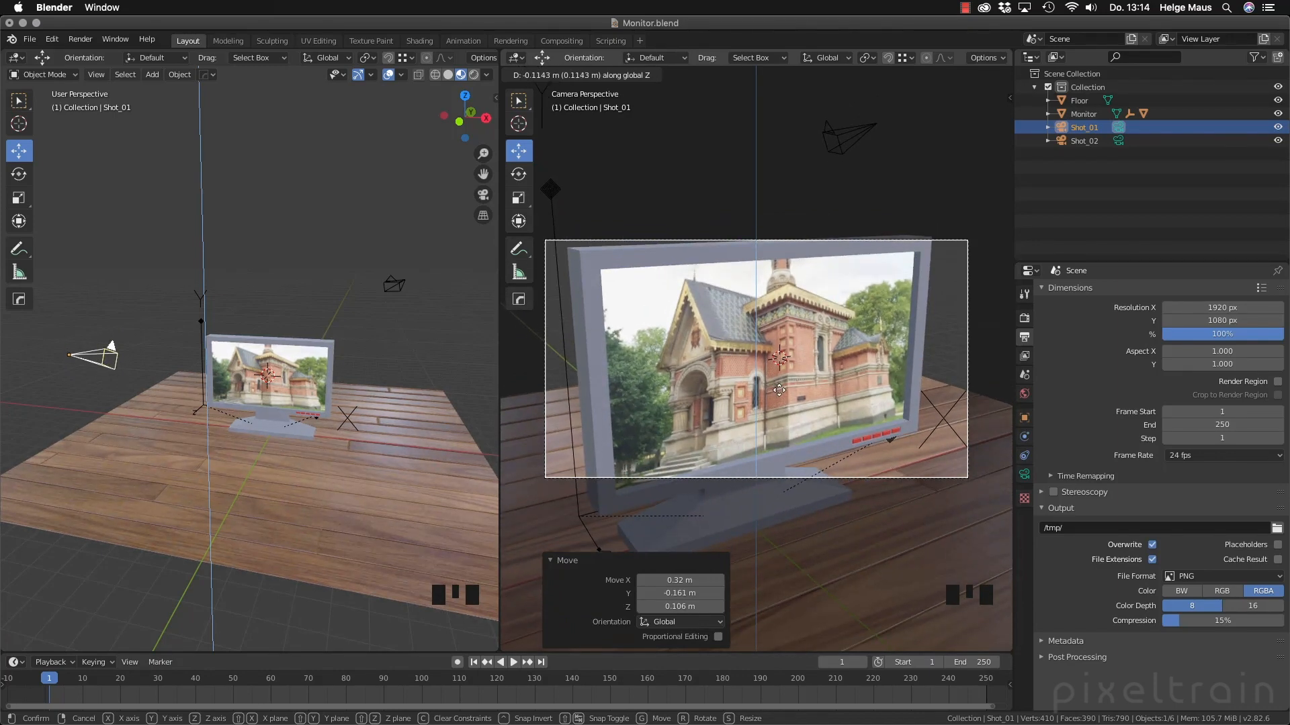
right_click(779, 389)
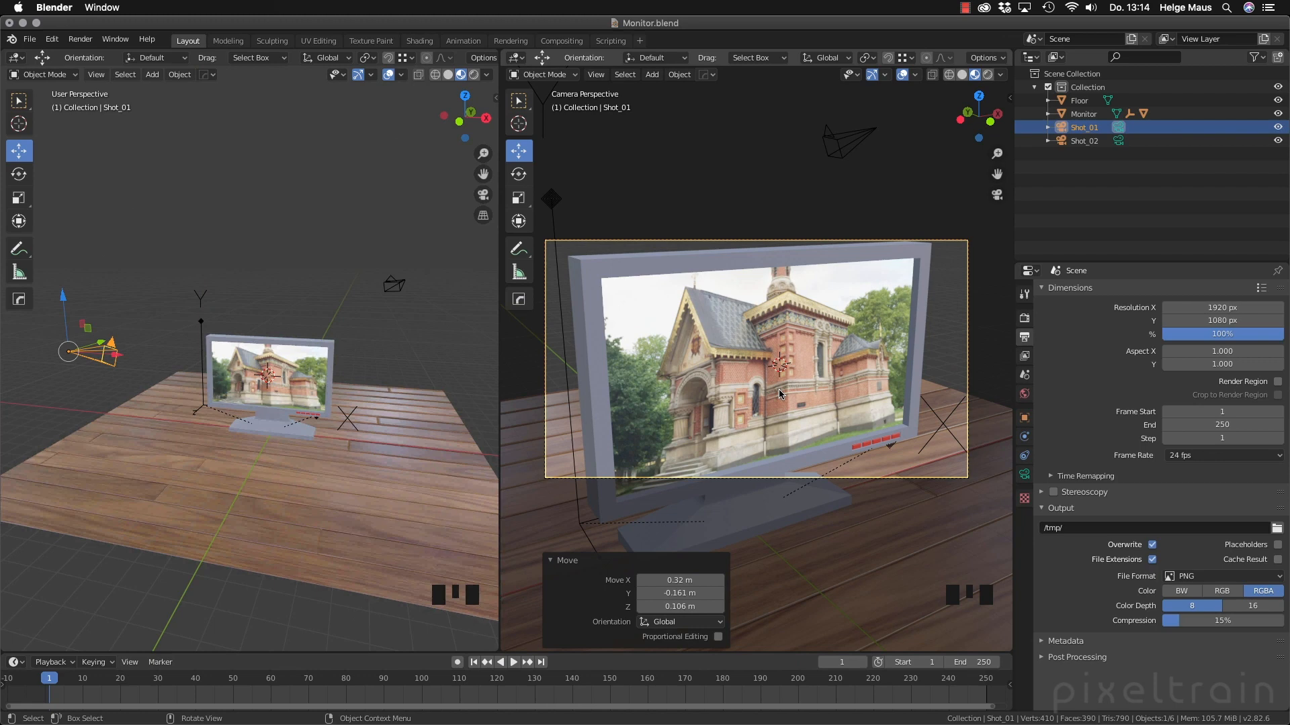
Move Shot_01 back from the monitor by about 1.63 m along its local Z axis
key("g")
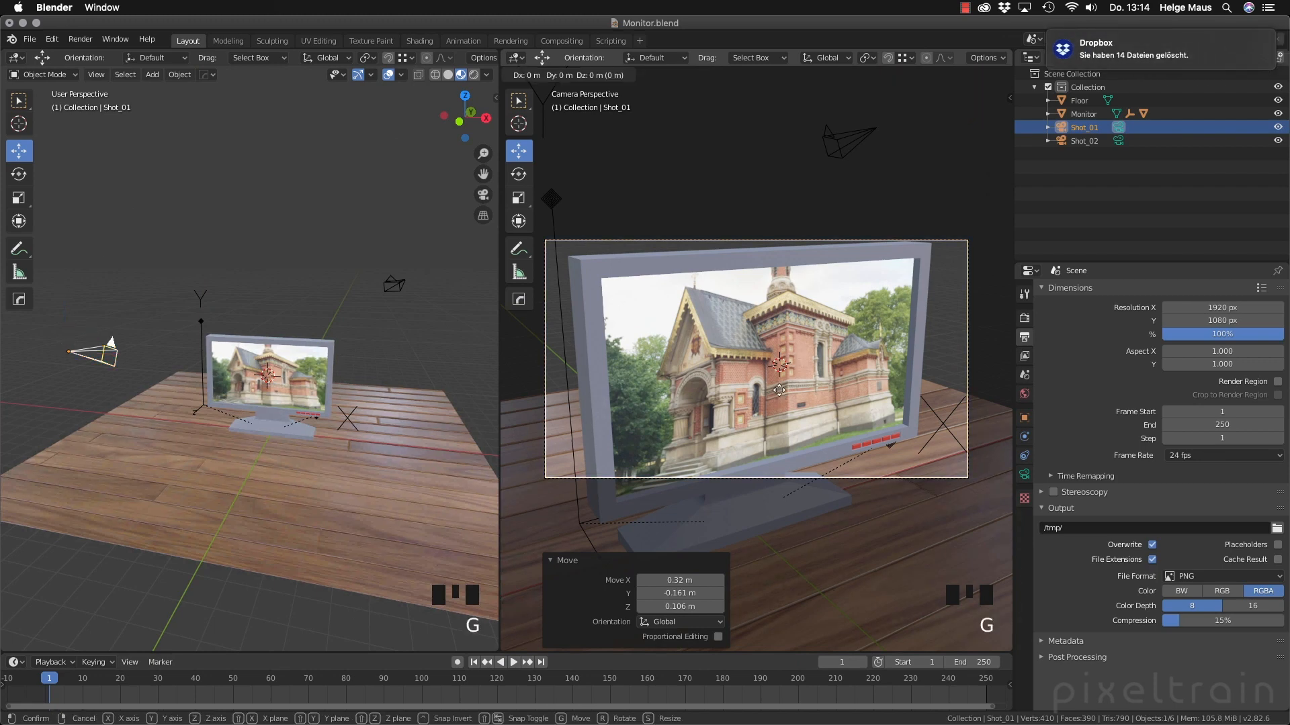
key("z")
key("z")
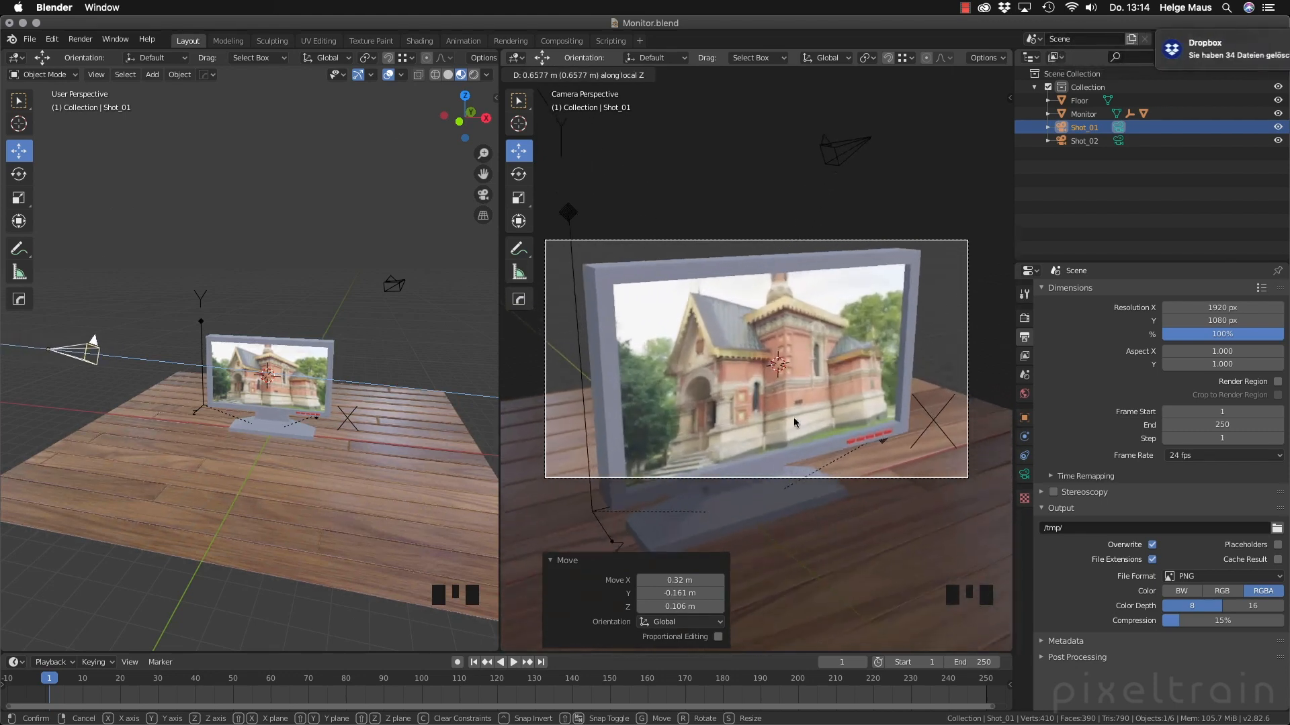
left_click(784, 453)
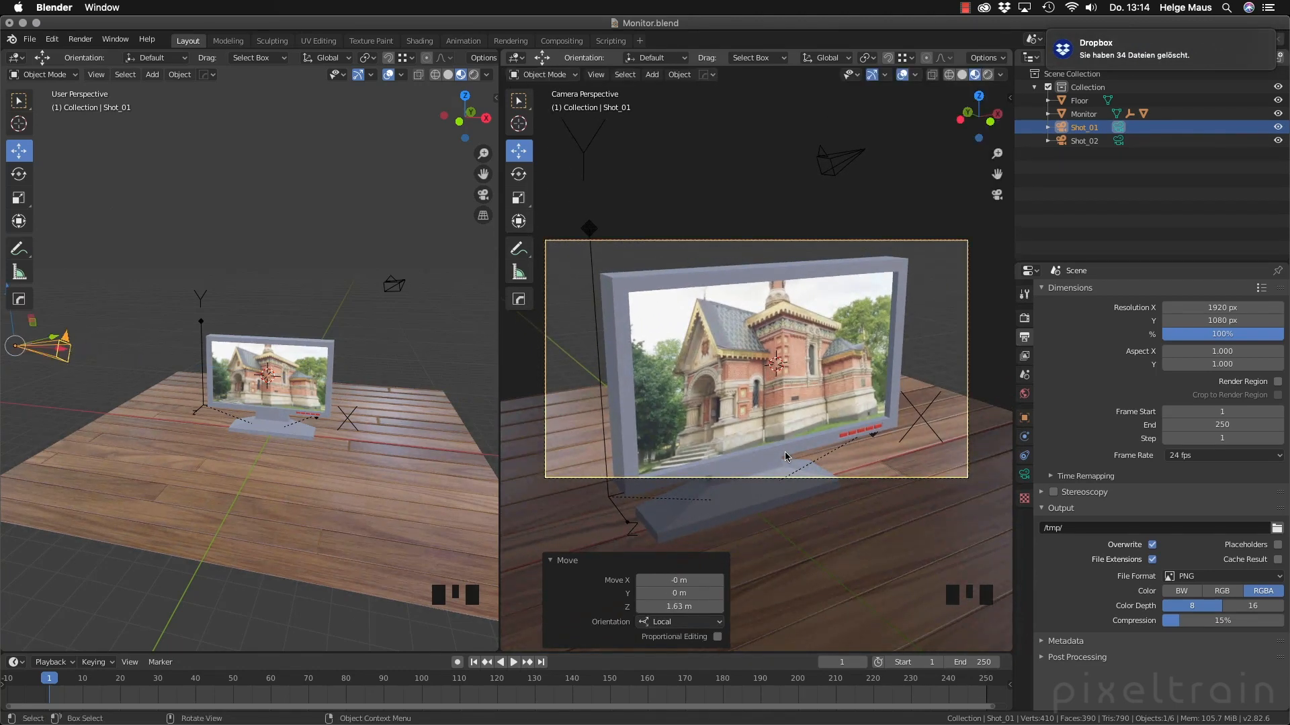
Move Shot_01 back by about 5.85 m along its local Z axis and shift it by about -0.158 m X, -0.0889 m Y and -0.598 m Z
left_click(800, 209)
left_click(810, 240)
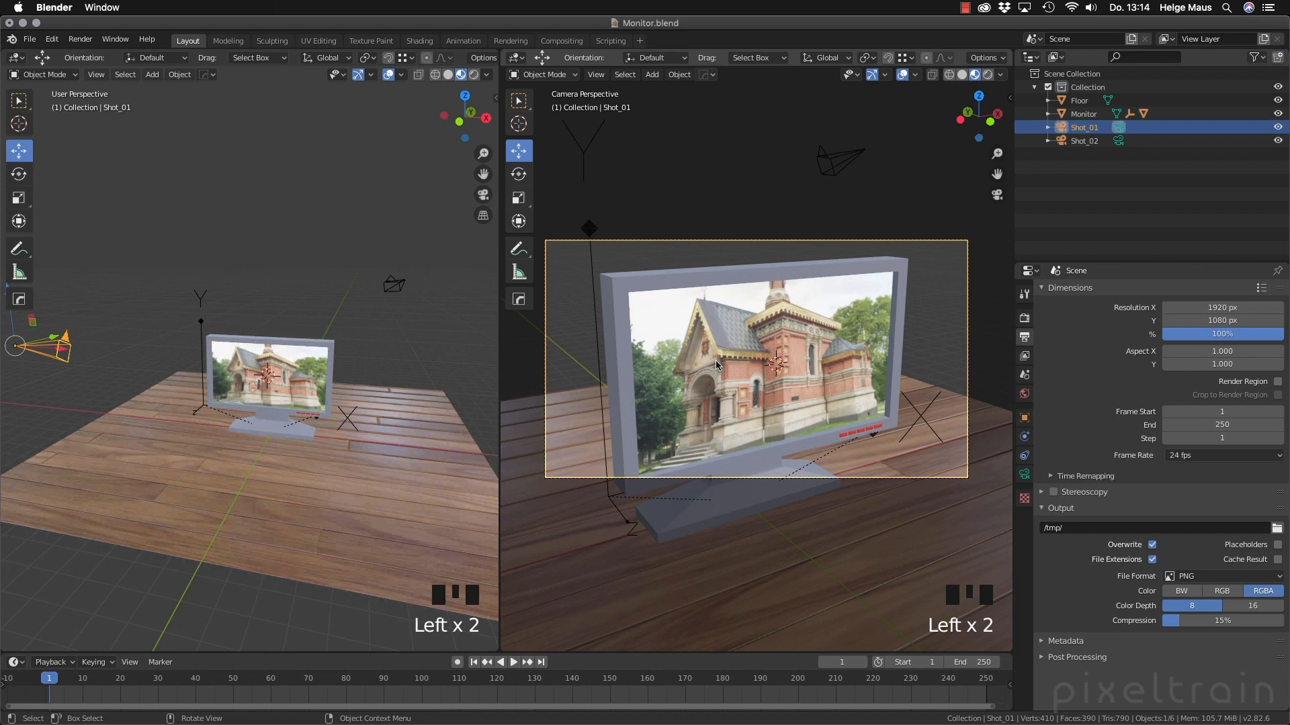
key("g")
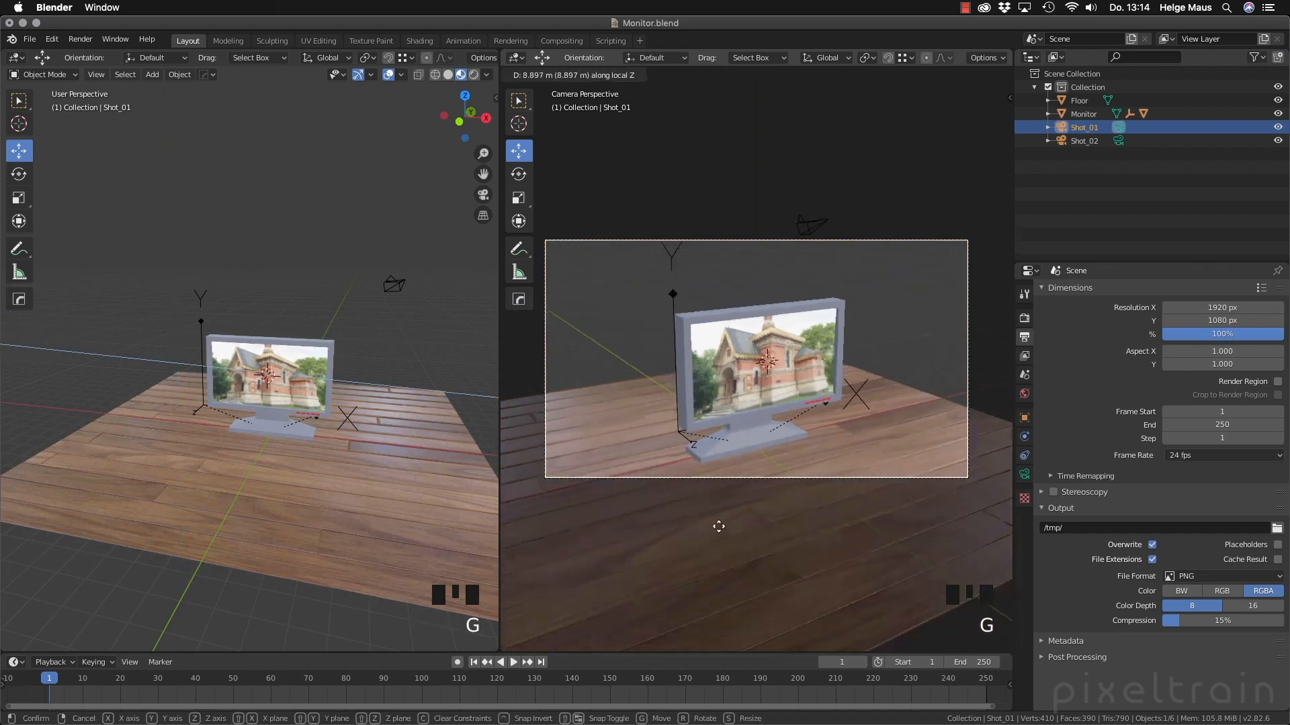
left_click(744, 475)
key("g")
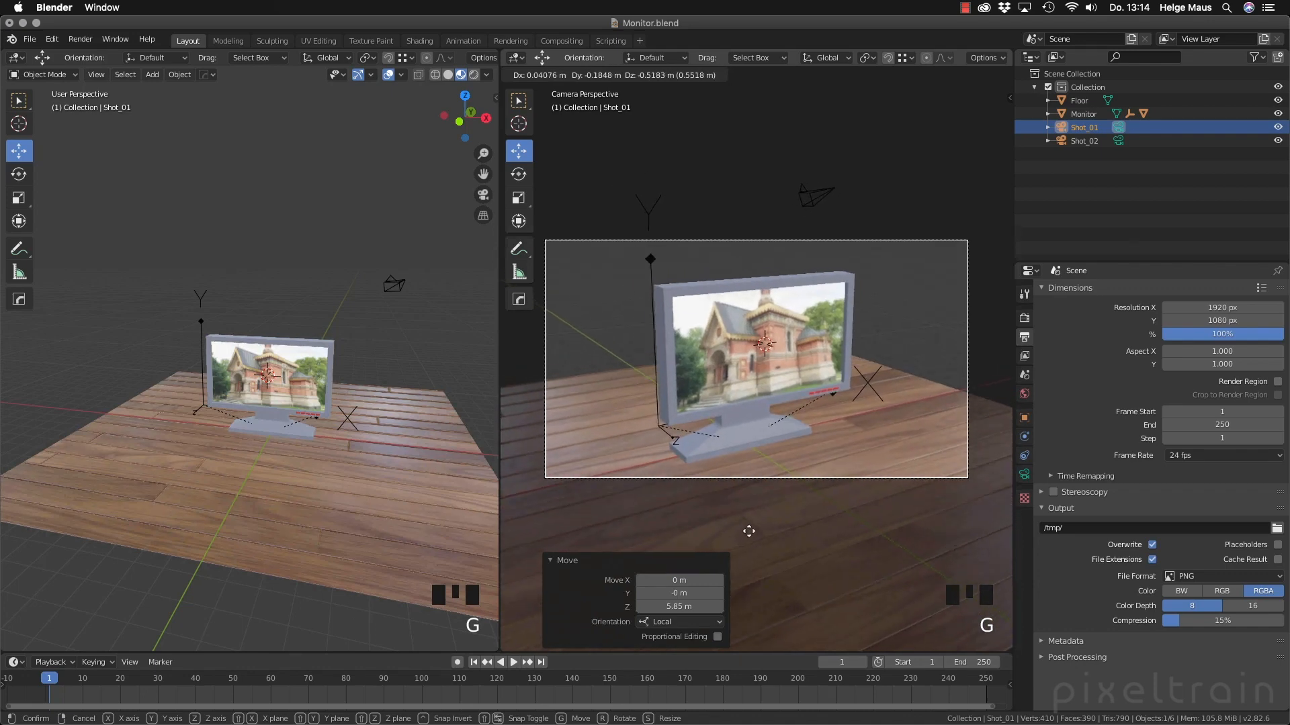
left_click(732, 616)
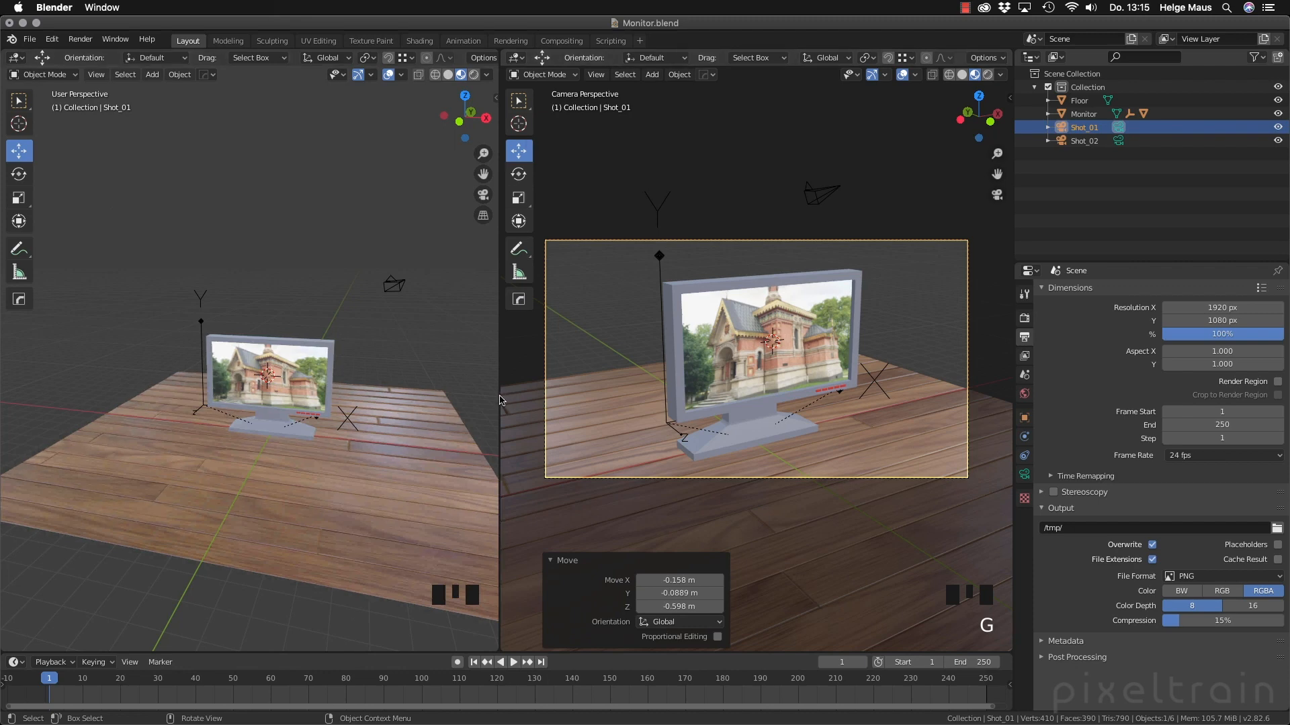
Widen the user perspective viewport beside the camera view and deselect Shot_01
left_click_drag(499, 395, 741, 399)
scroll(890, 368, "down", 3)
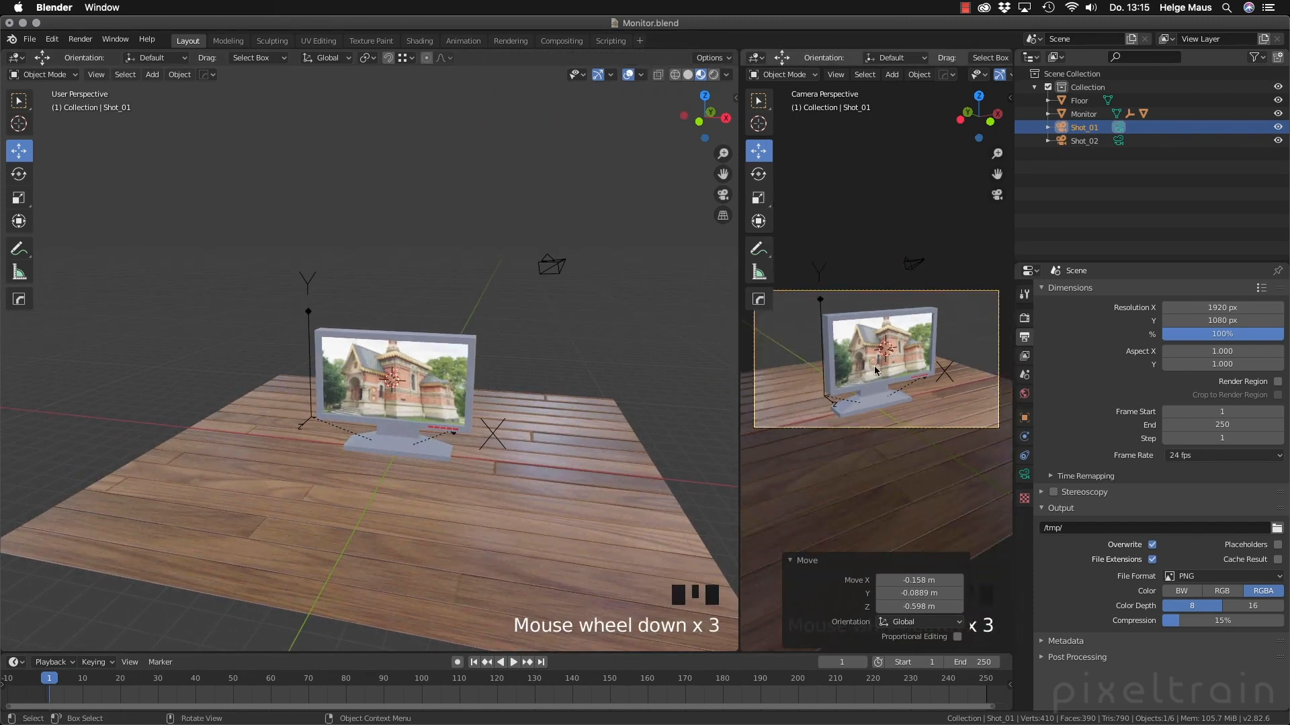
left_click(381, 287)
scroll(383, 282, "down", 3)
middle_click_drag(383, 282, 227, 271)
left_click(283, 341)
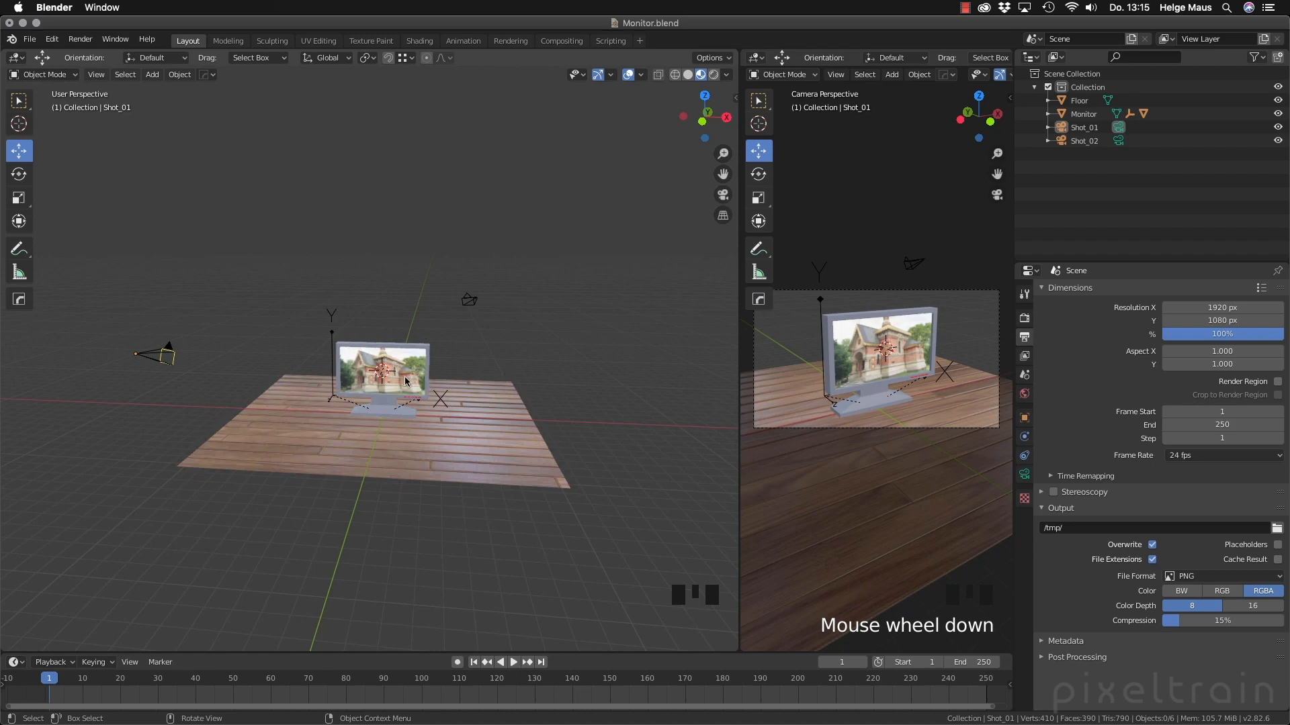
Frame the monitor frontally and close up in the user perspective and align the active camera Shot_01 to that view
scroll(406, 381, "up", 6)
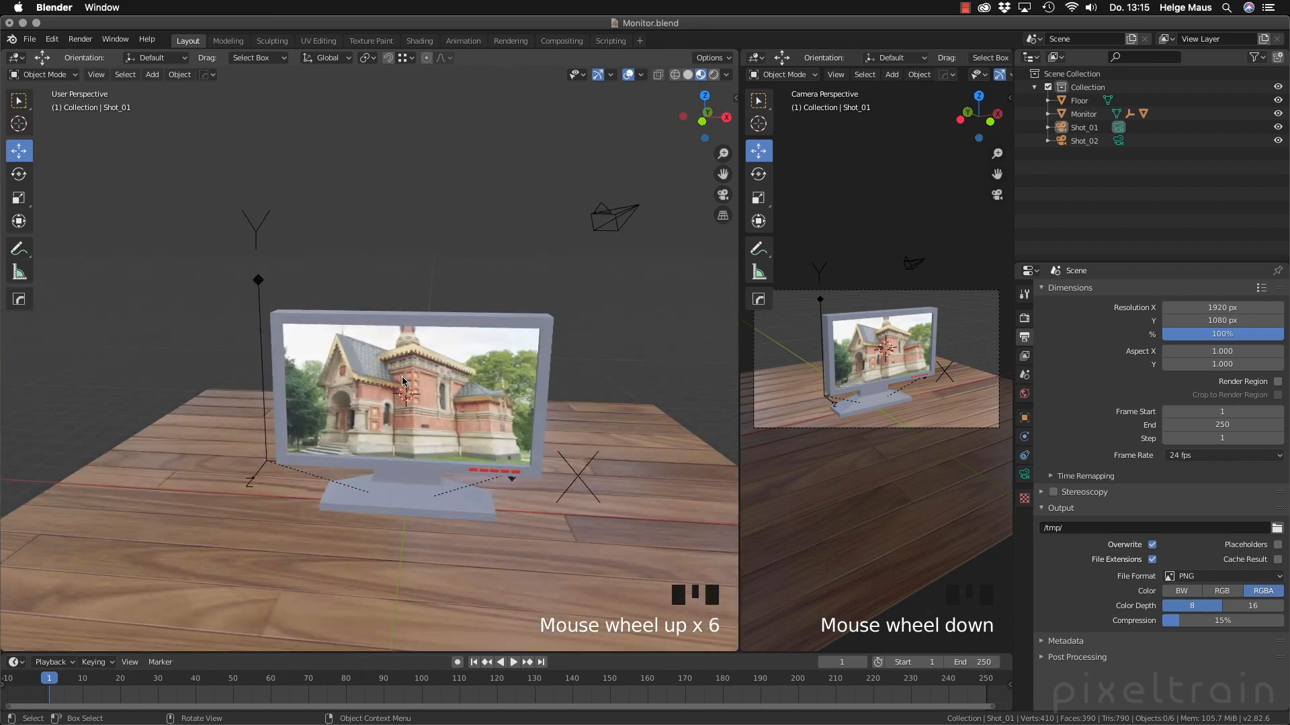
middle_click_drag(450, 437, 465, 418)
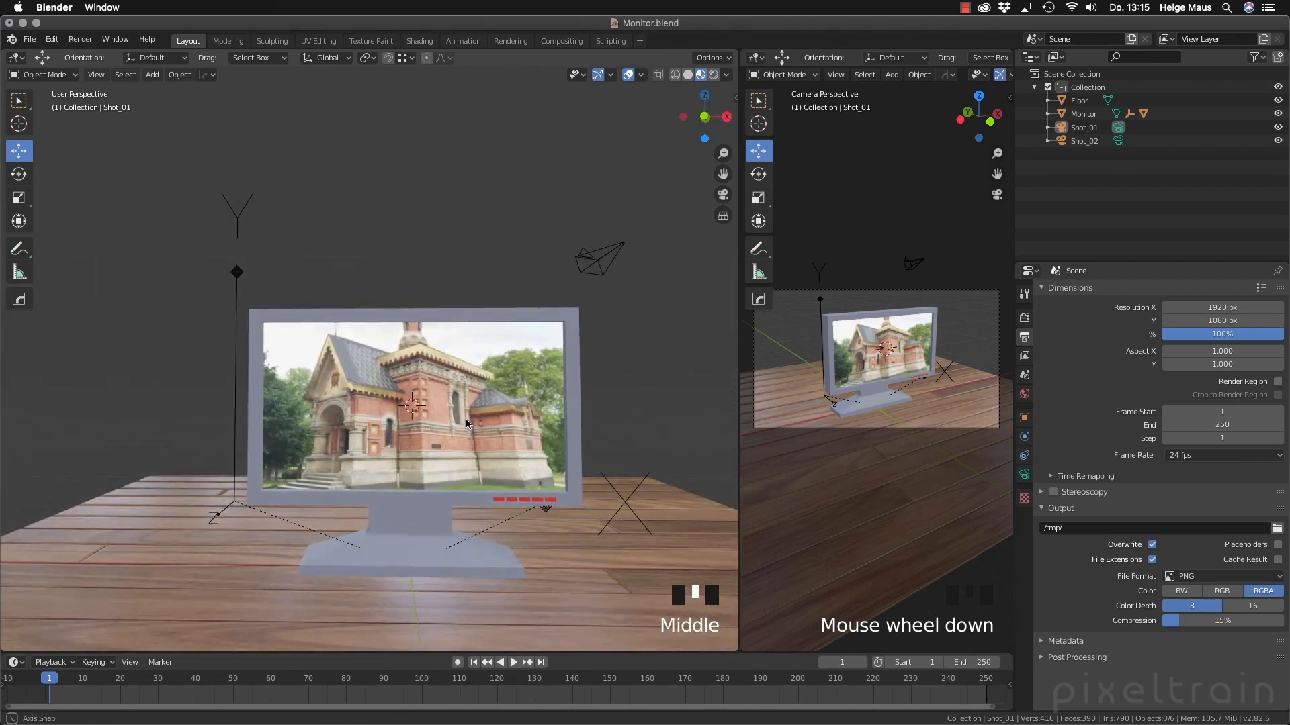
scroll(462, 419, "up", 1)
scroll(462, 419, "up", 1)
scroll(462, 420, "down", 1)
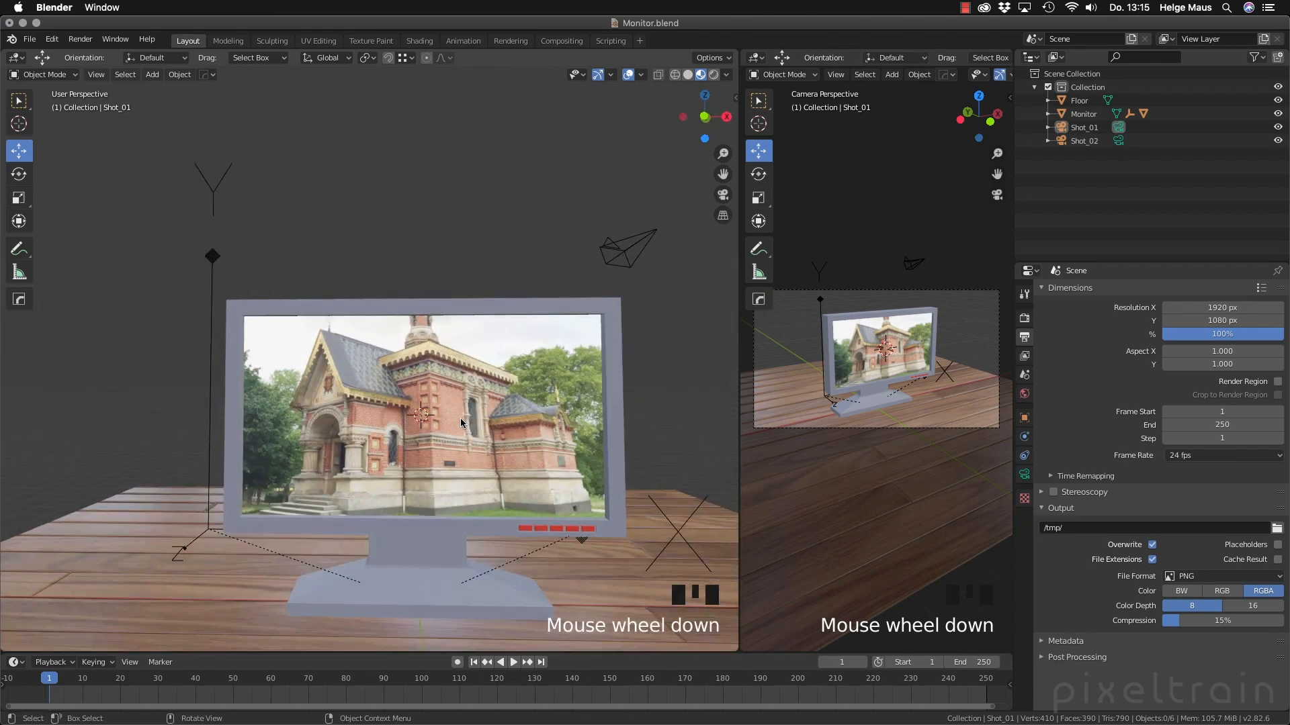
middle_click_drag(478, 421, 434, 379, "shift")
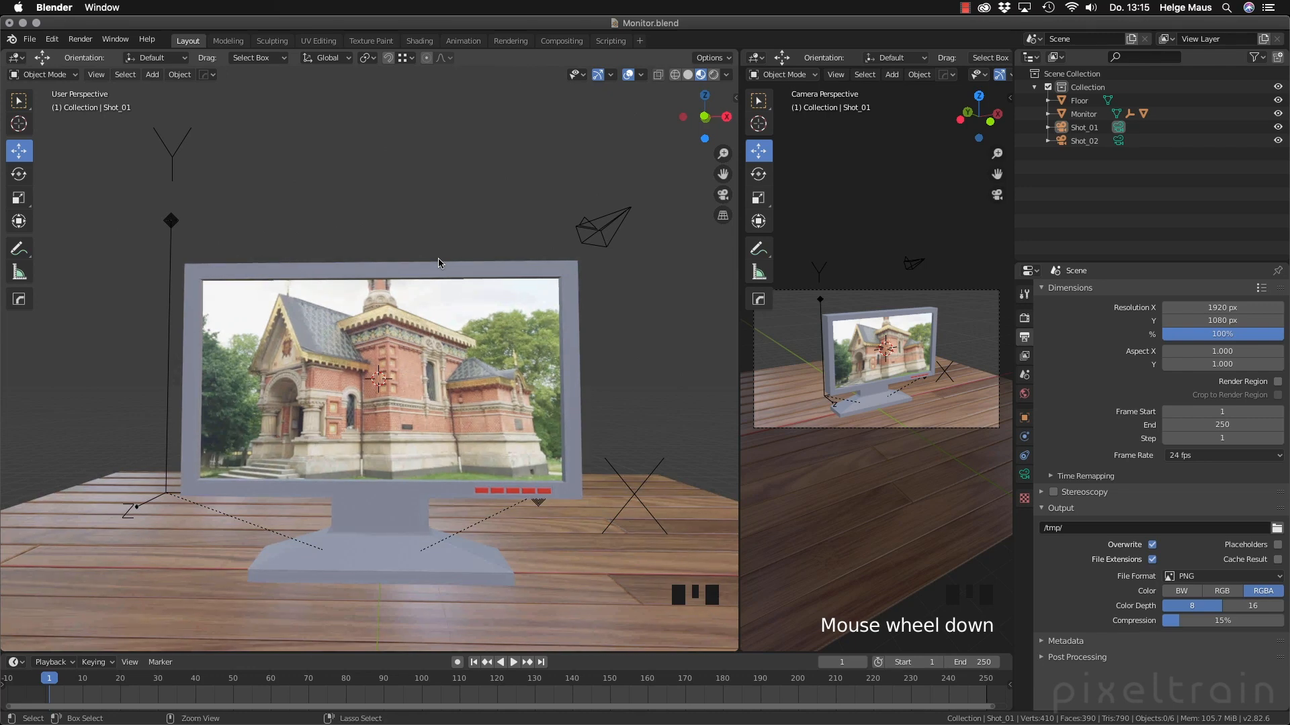
key("ctrl+alt+KP_0")
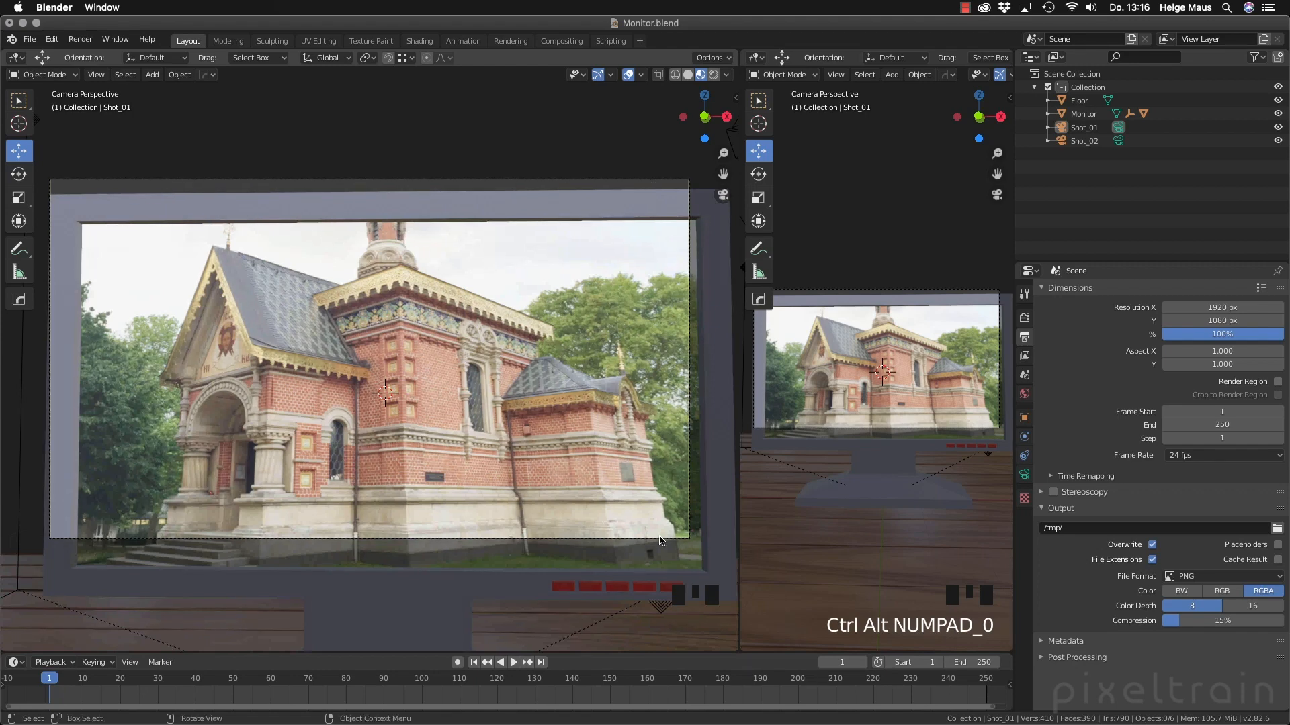
Leave the camera view, frame the monitor from a raised, oblique side angle and align the active camera Shot_01 to that view
middle_click_drag(502, 454, 475, 477)
scroll(475, 478, "down", 5)
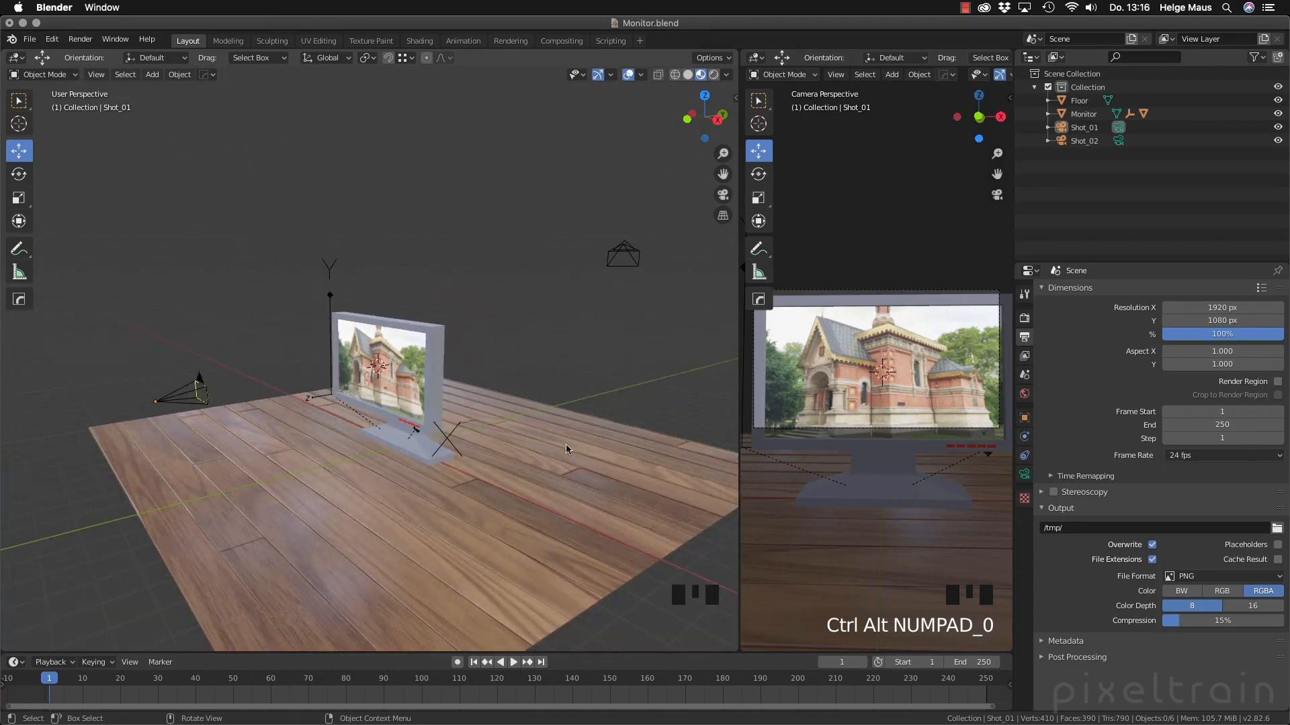
middle_click_drag(565, 445, 591, 470)
mouse_move(373, 401)
middle_mouse_down()
mouse_move(339, 395)
mouse_move(361, 399)
middle_mouse_up()
scroll(347, 378, "up", 1)
scroll(346, 381, "up", 2)
scroll(361, 399, "up", 1)
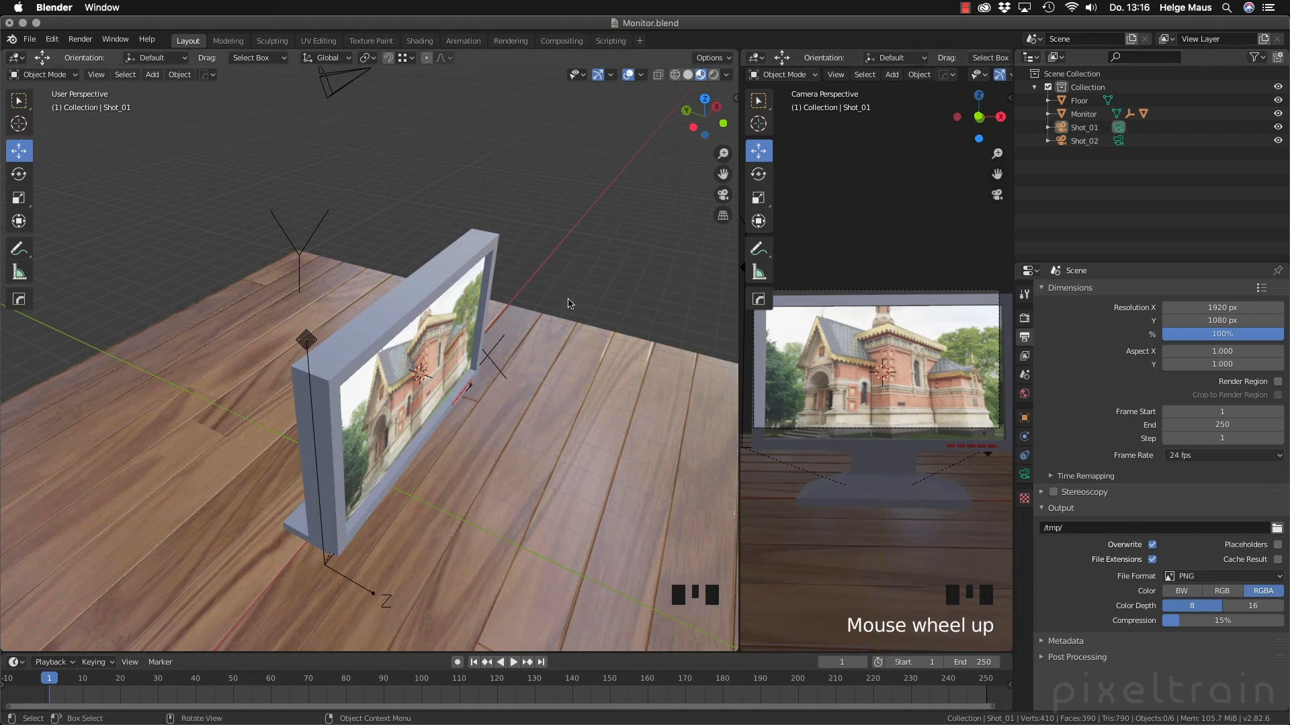
key("ctrl+alt+KP_0")
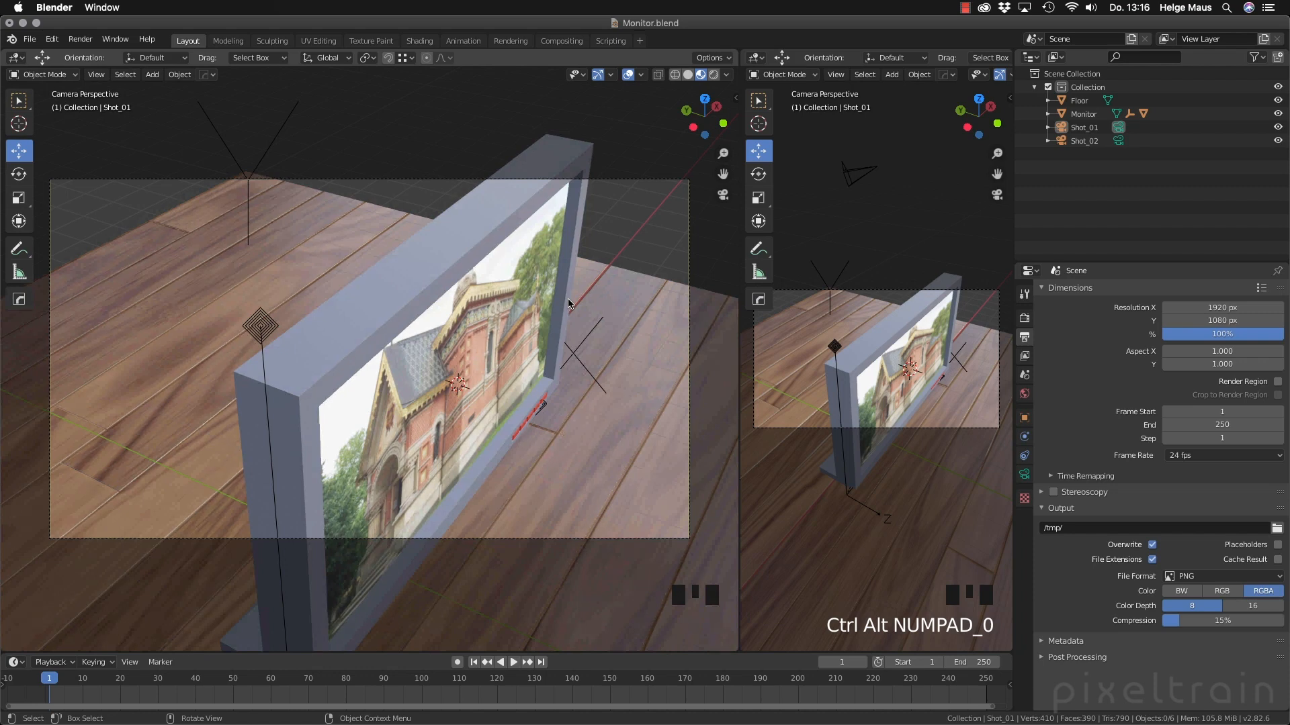
Return to a free view of the scene and examine the commands for aligning the active camera to the view or selection
middle_click_drag(569, 303, 358, 406)
scroll(360, 395, "down", 3)
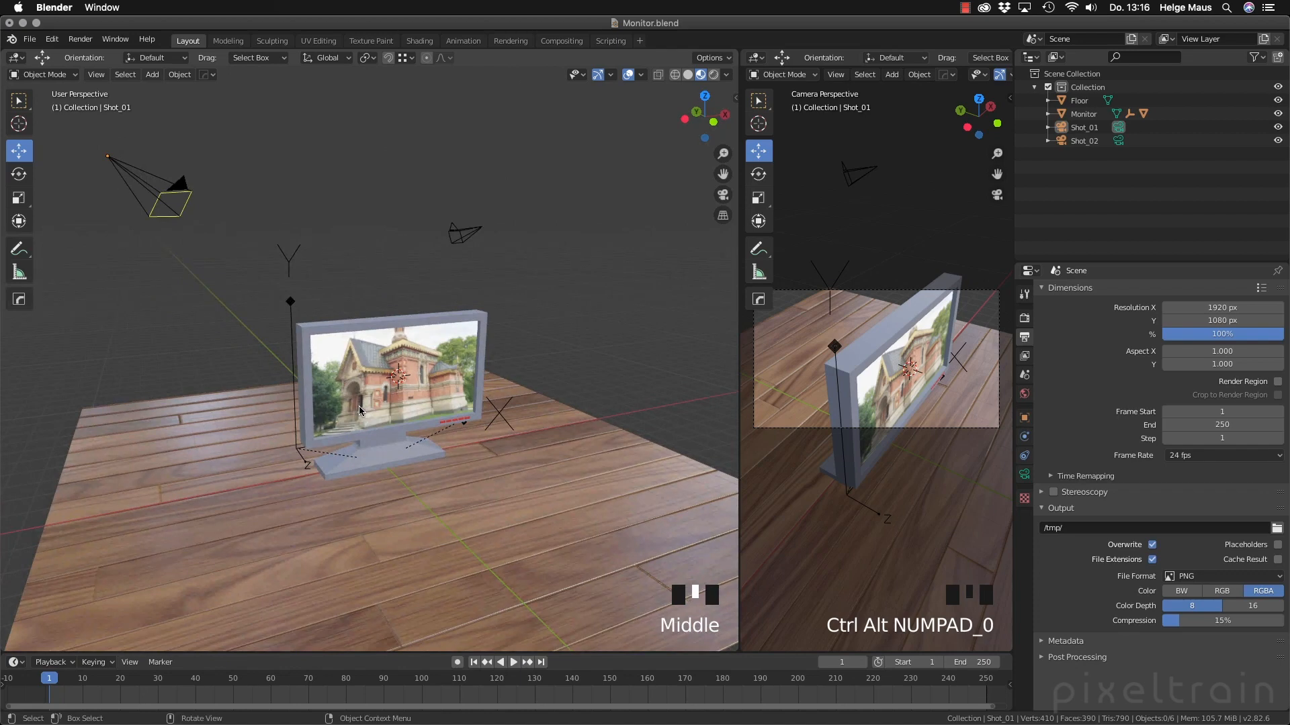
left_click(96, 75)
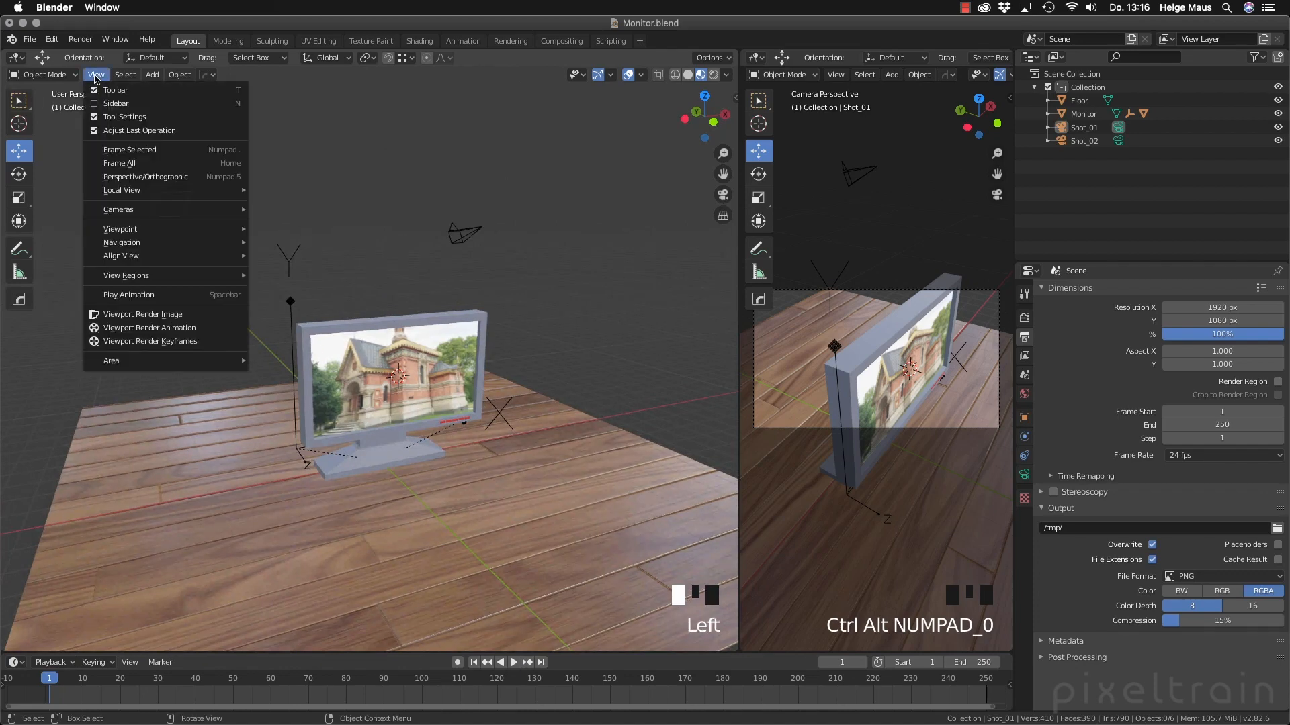
mouse_move(111, 258)
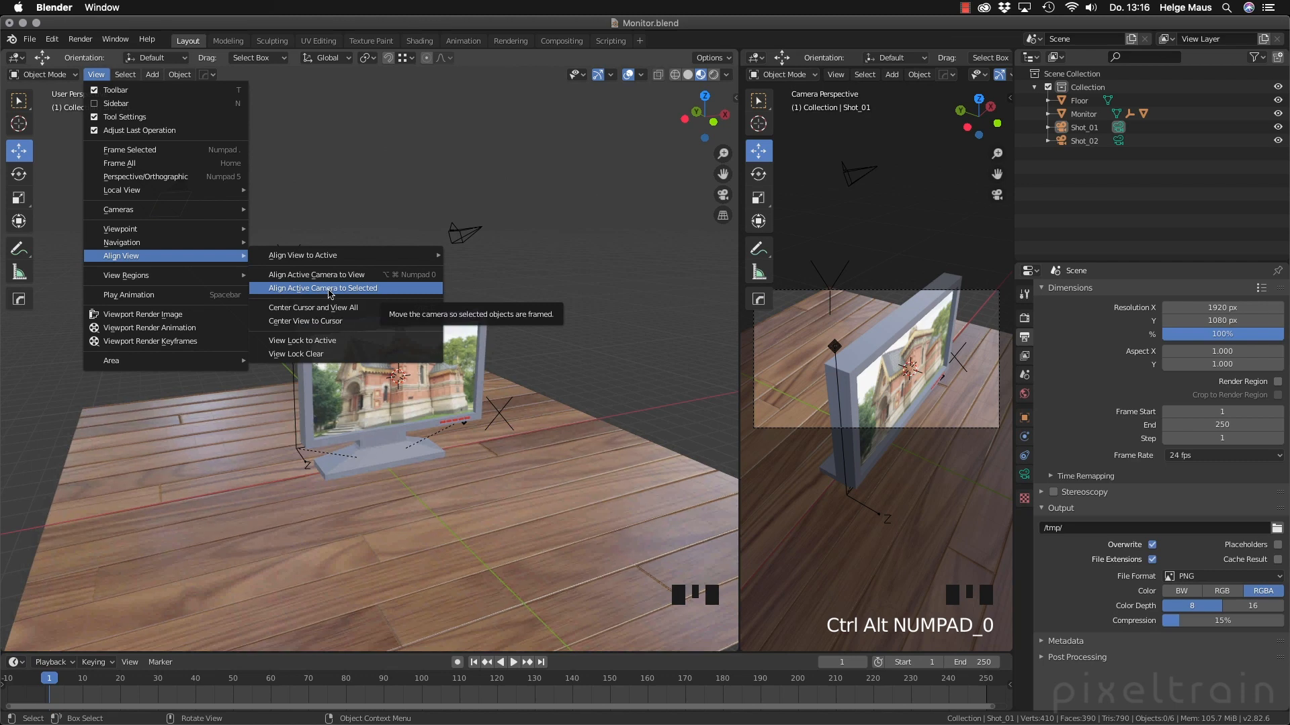
left_click(593, 291)
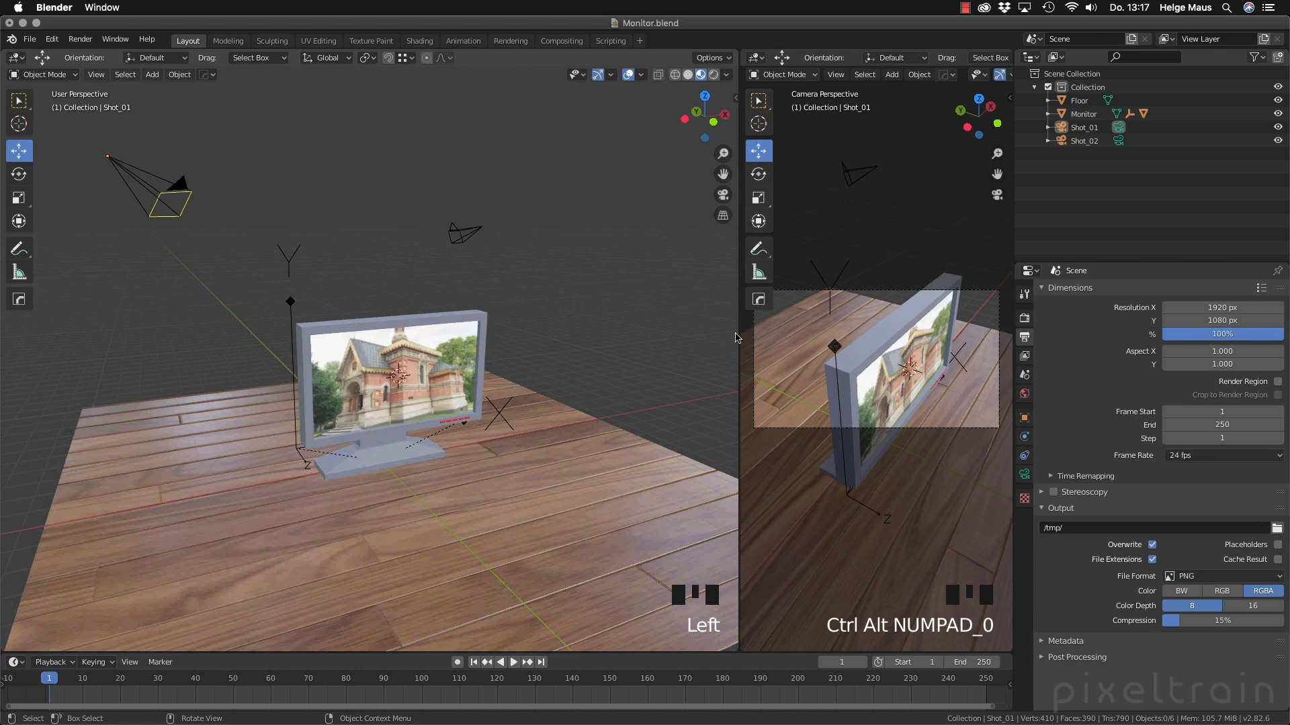
Select the monitor and align the active camera Shot_01 to the selection so that the whole monitor fits its frame
mouse_move(736, 338)
left_mouse_down()
mouse_move(628, 332)
mouse_move(731, 316)
left_mouse_up()
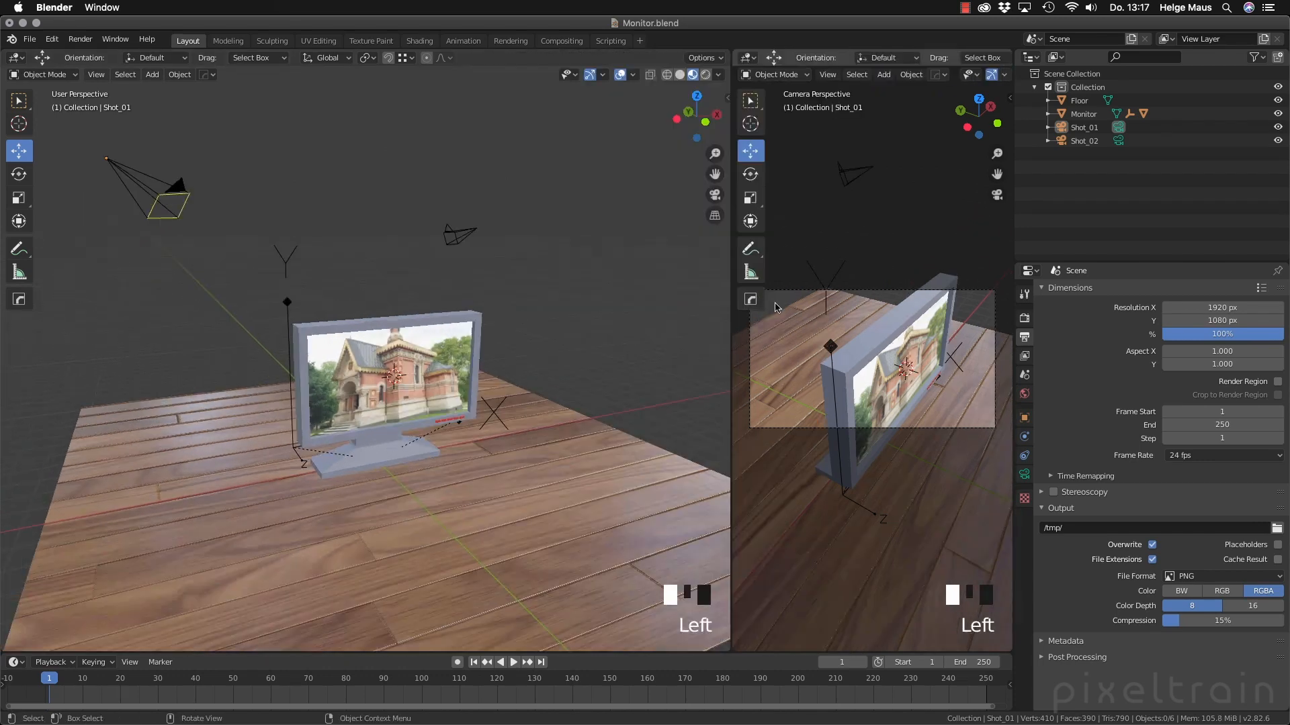
middle_click_drag(668, 365, 534, 347)
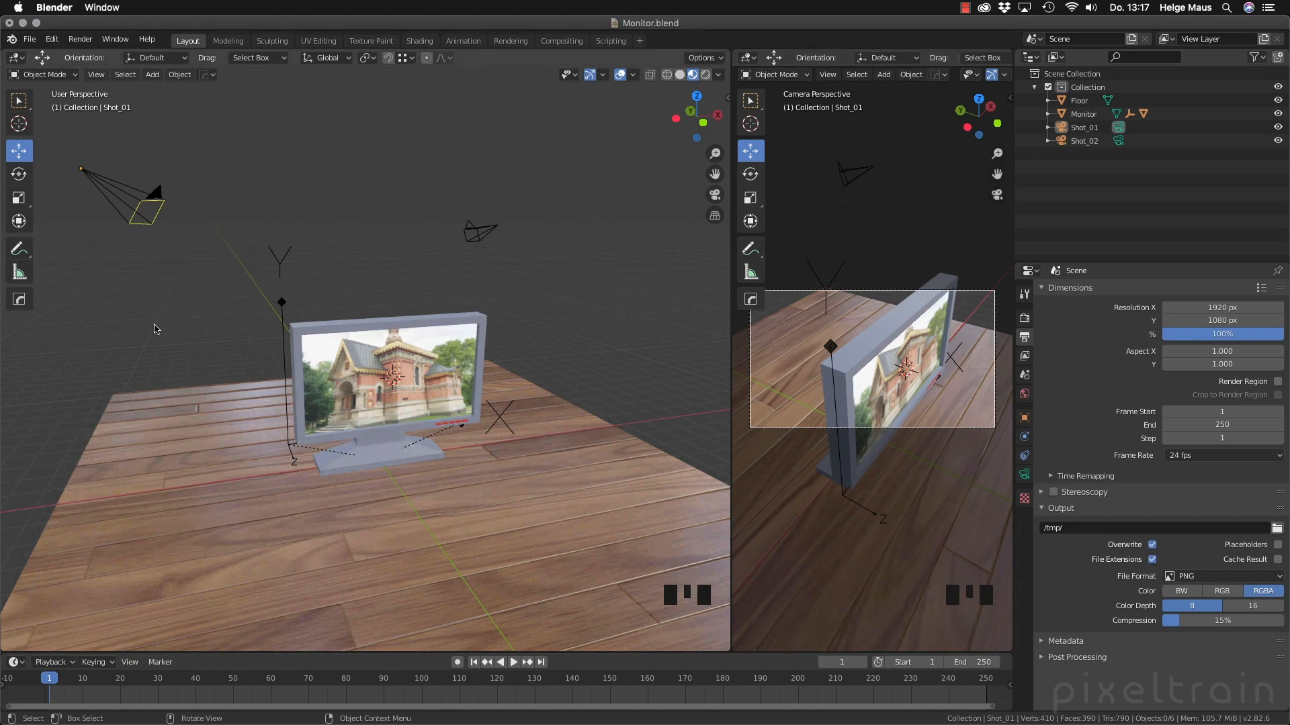
left_click(401, 326)
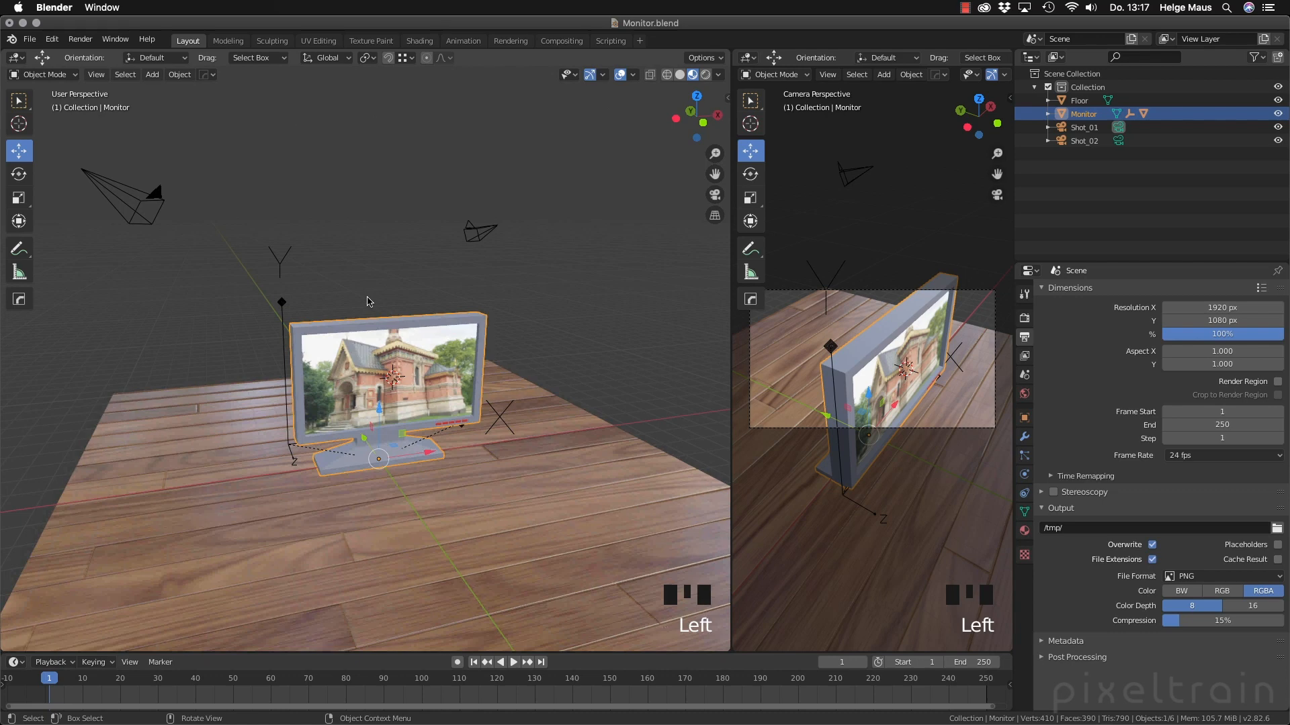
left_click(104, 79)
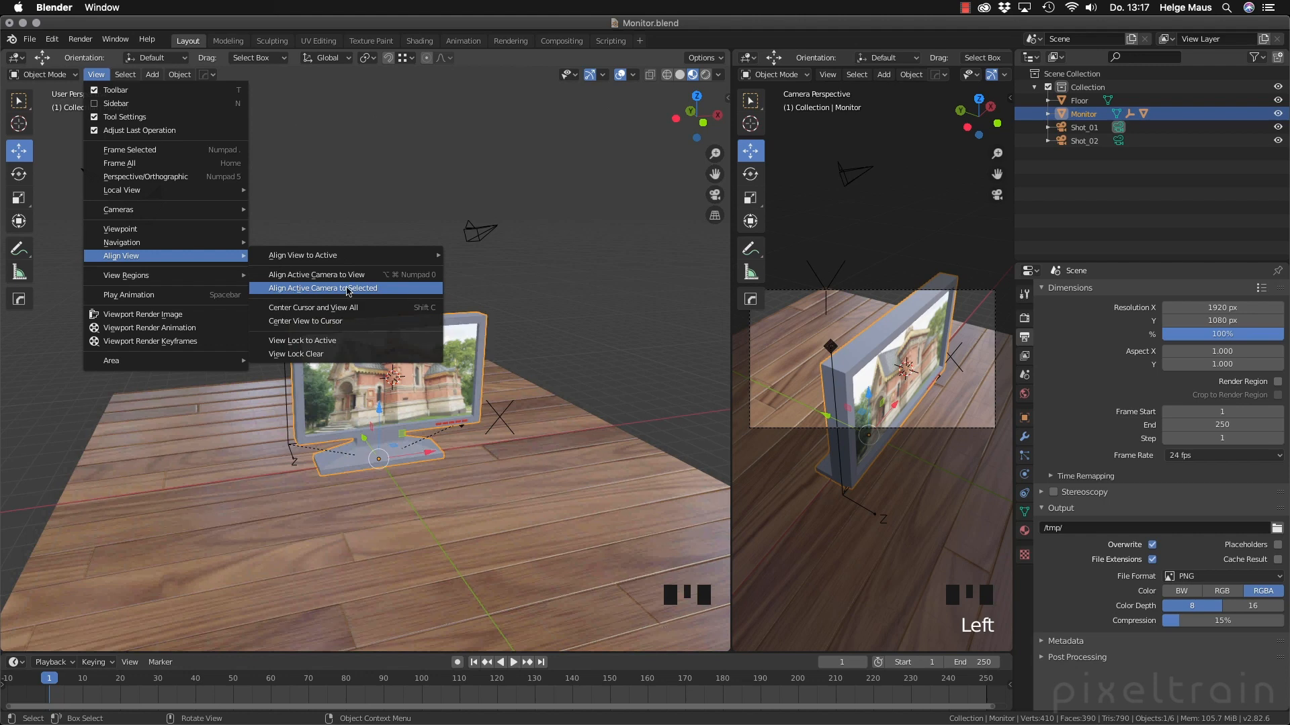
left_click(348, 290)
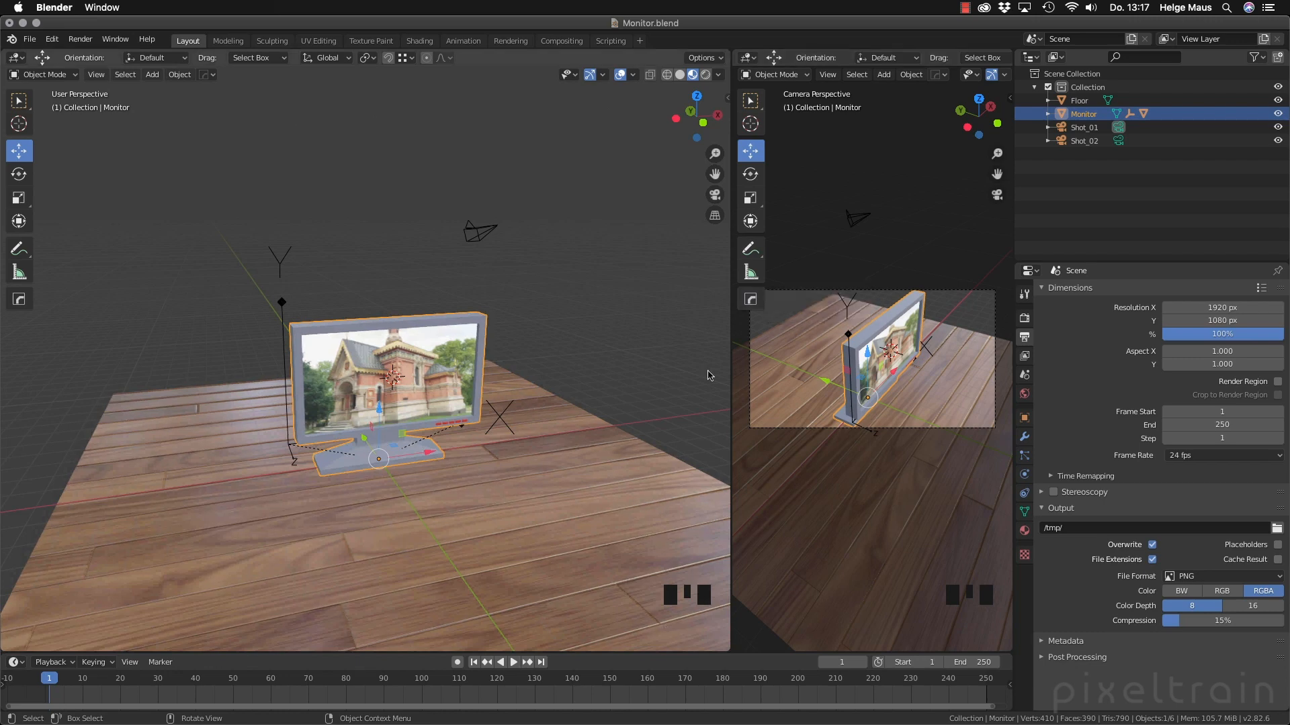
Enlarge the camera viewport, select Shot_02 and make it the active camera
left_click_drag(731, 373, 486, 374)
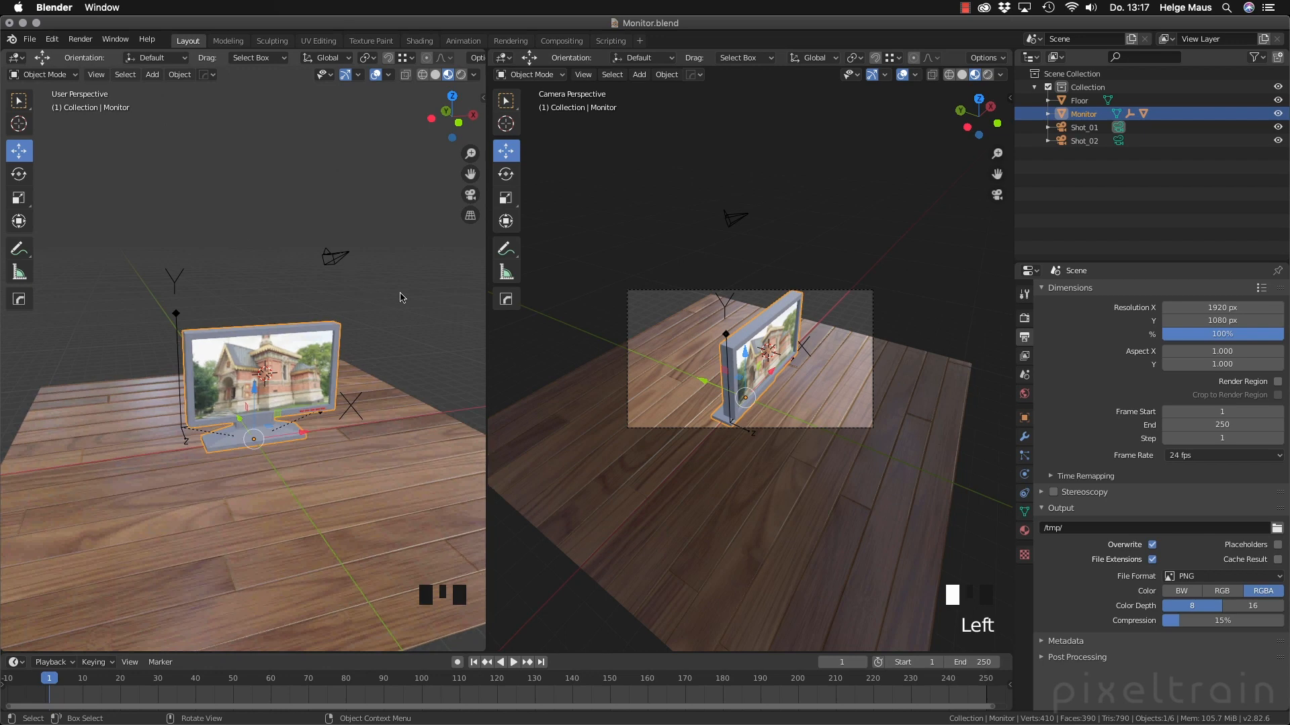
left_click(341, 260)
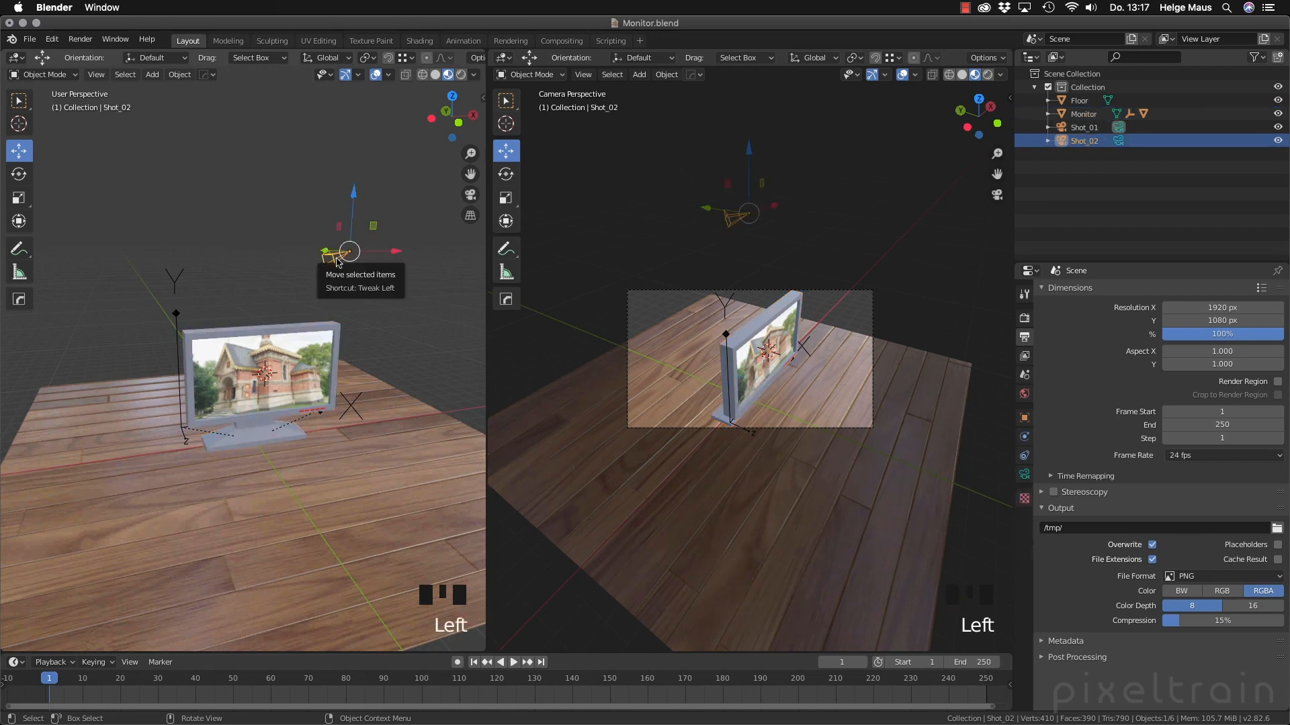
key("ctrl+KP_0")
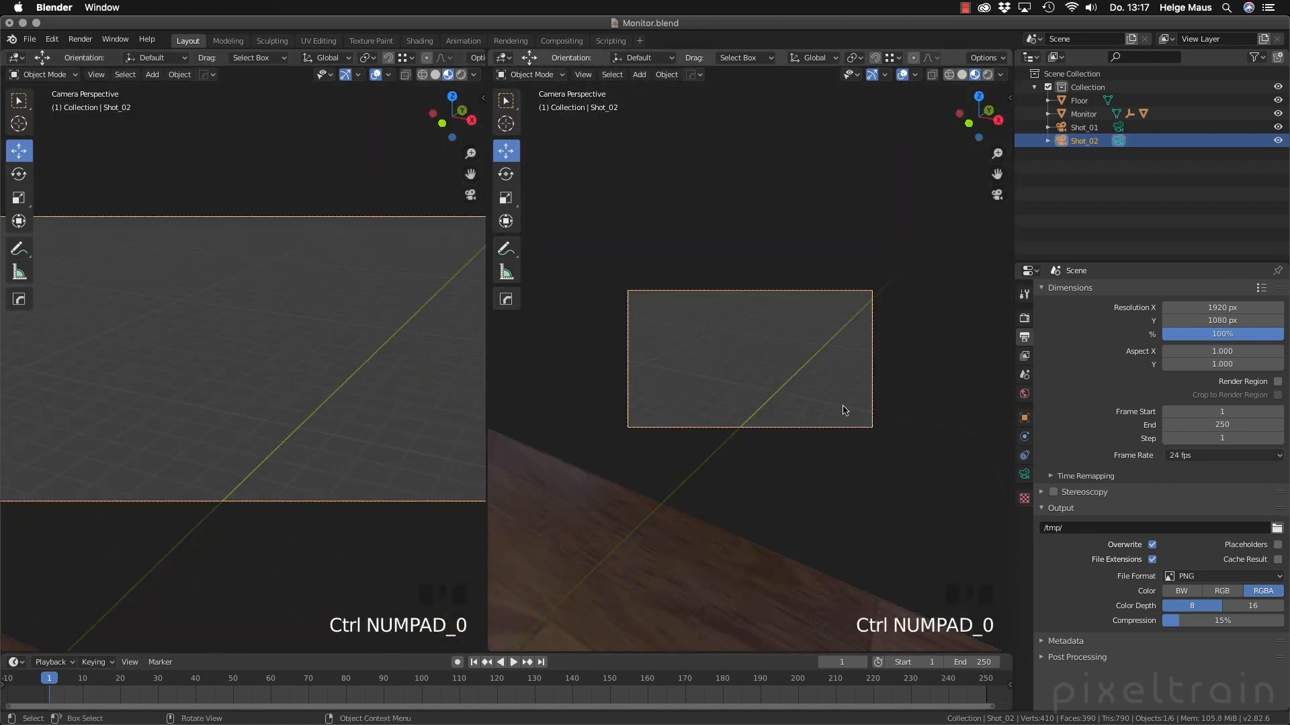
Frame the monitor at a low angle from its other side and align the active camera Shot_02 to that view
middle_click_drag(306, 441, 340, 343)
scroll(201, 432, "down", 8)
middle_click_drag(168, 465, 334, 431, "shift")
middle_click_drag(168, 403, 284, 298, "shift")
scroll(288, 393, "up", 2)
scroll(289, 394, "up", 1)
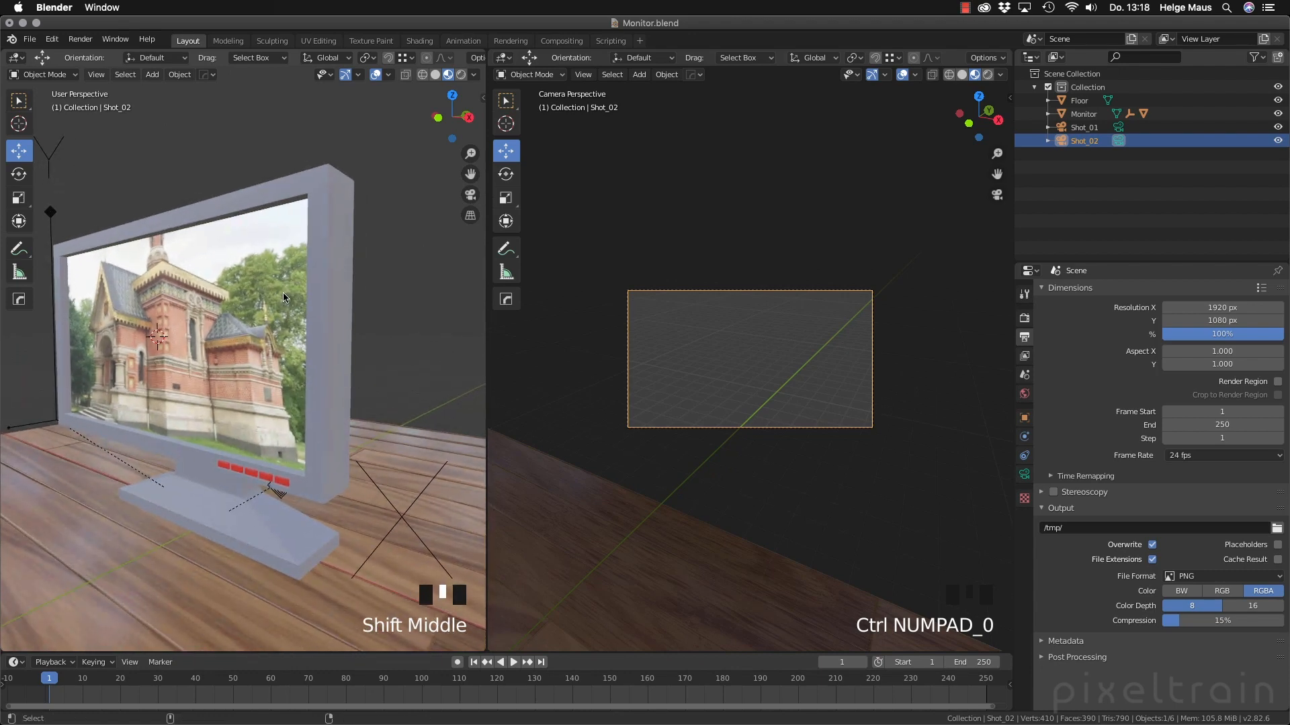
key("ctrl+alt+KP_0")
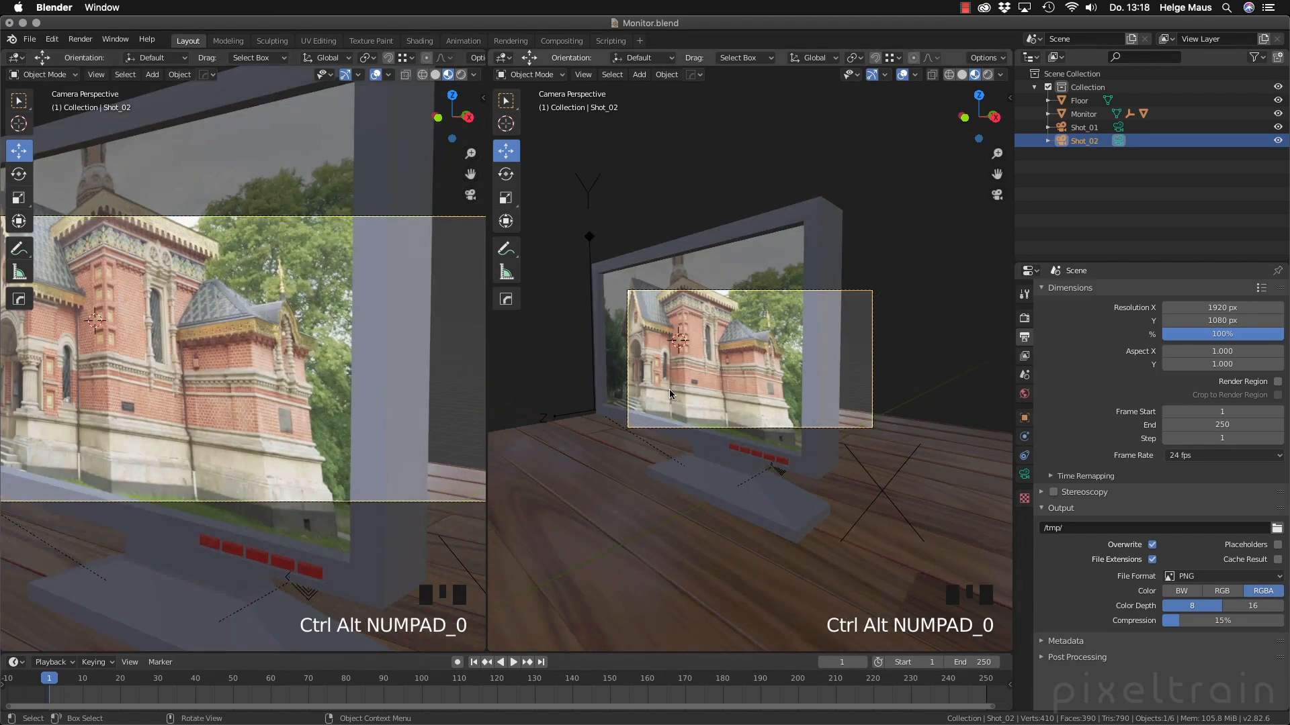
Move Shot_02 back by about 11.1 m along its local Z axis and shift it by about -0.18 m X, -0.193 m Y and -0.51 m Z
key("g")
key("z")
key("z")
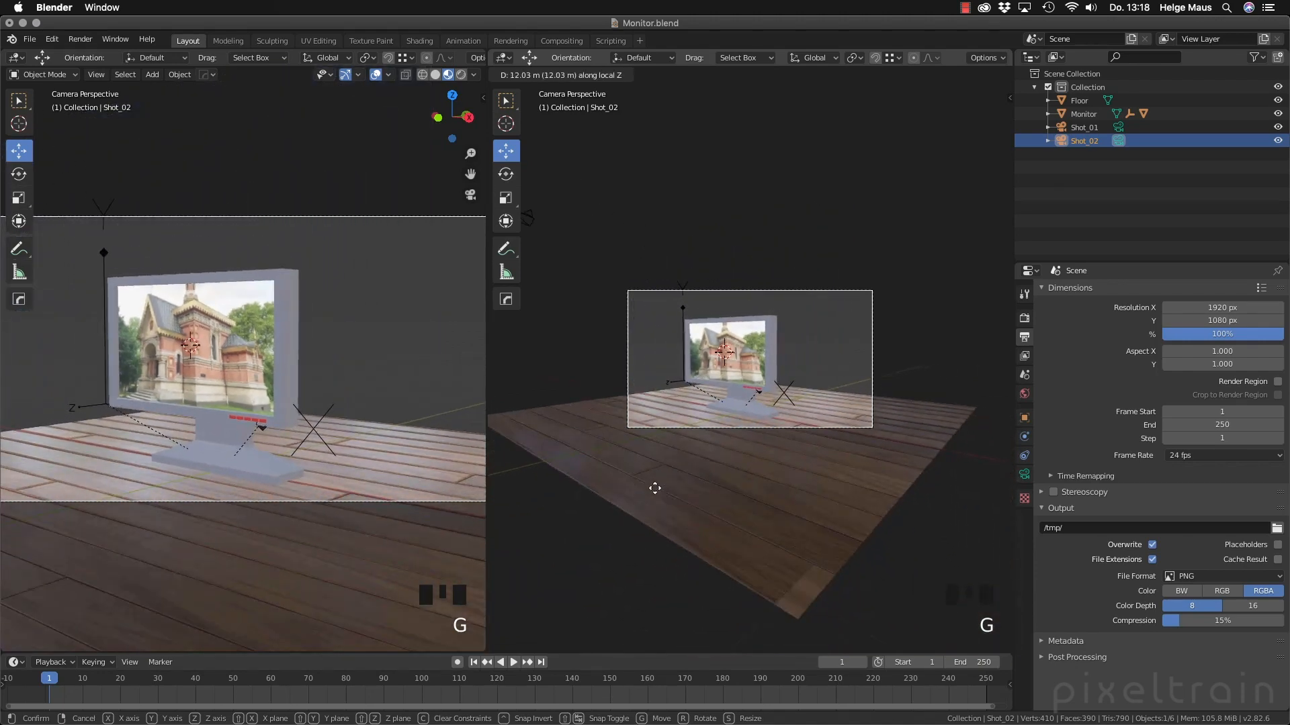
left_click(656, 480)
key("g")
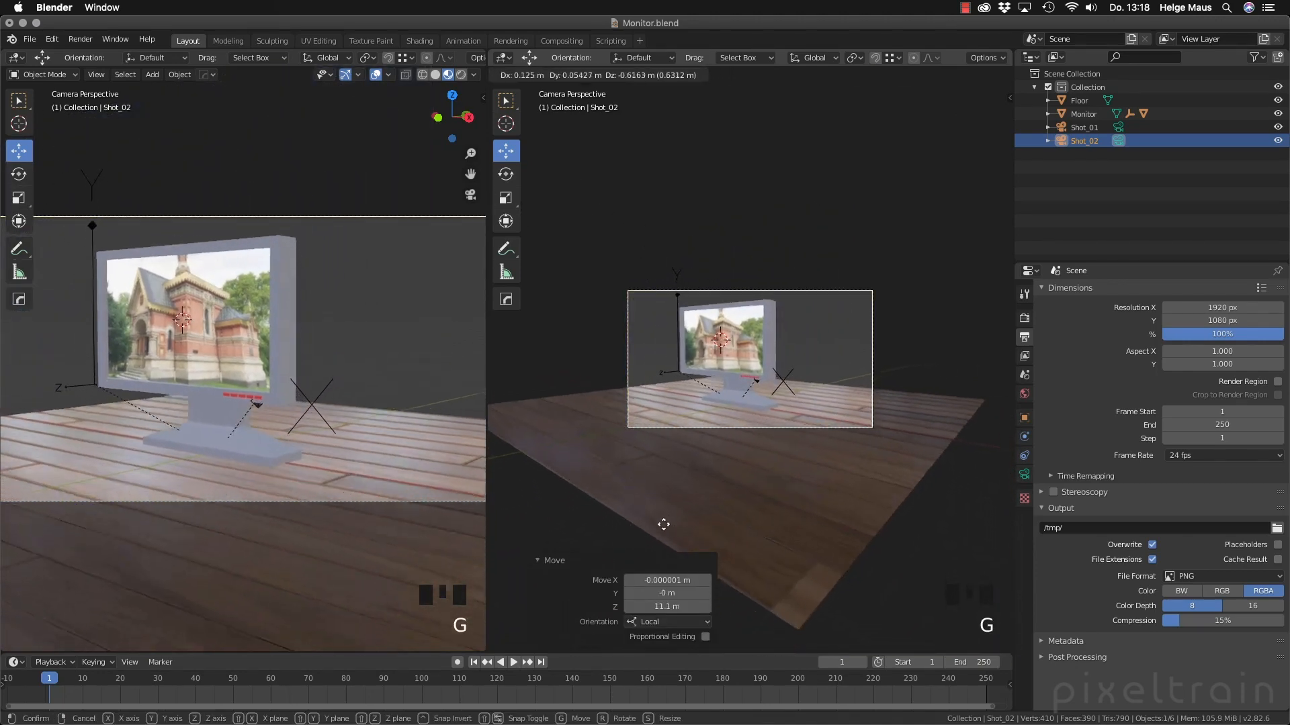
left_click(641, 514)
scroll(713, 442, "up", 3)
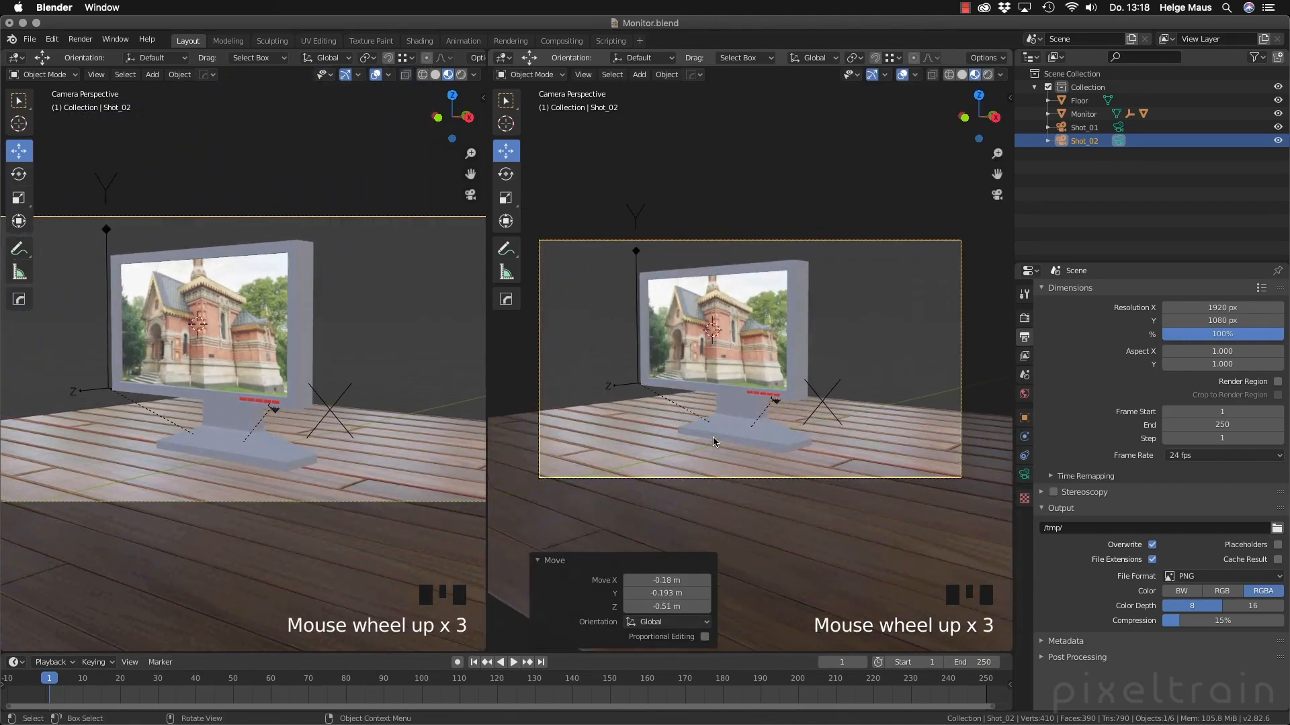
Make Shot_01 the active camera again and move it back by about 3.34 m along its local Z axis
left_click(1080, 129)
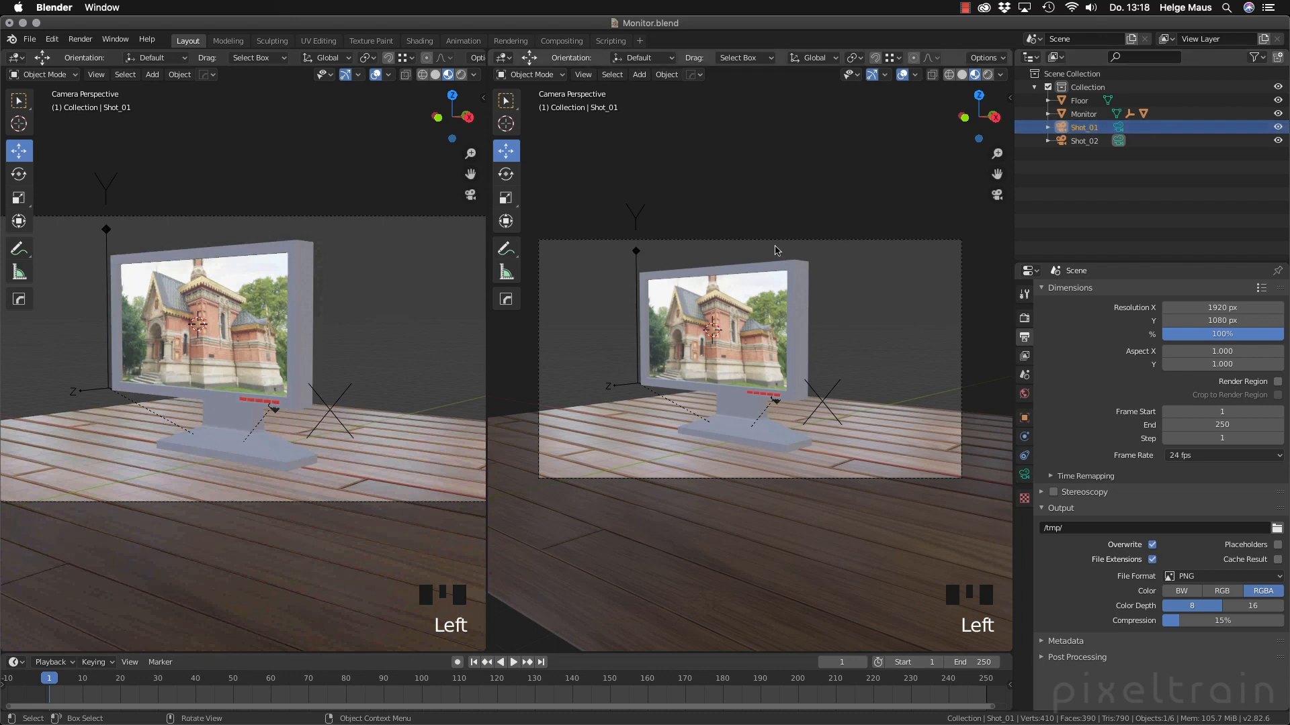
key("ctrl+KP_0")
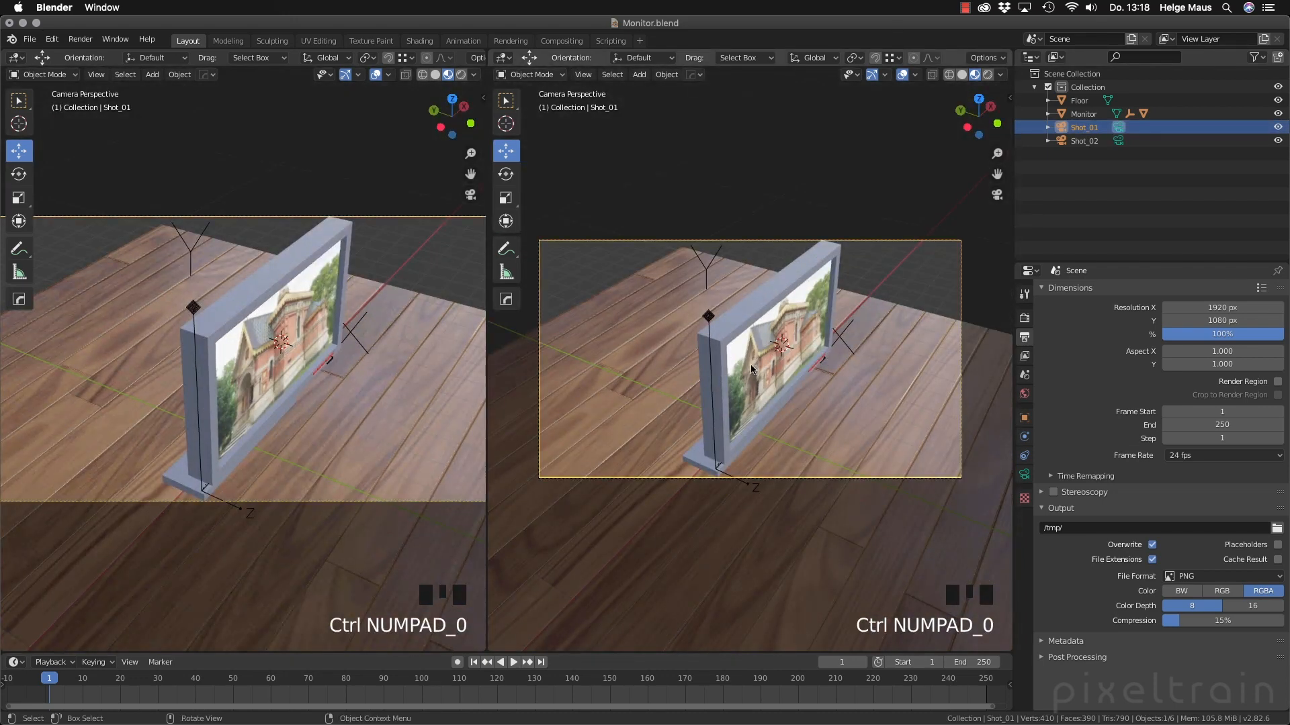
key("g")
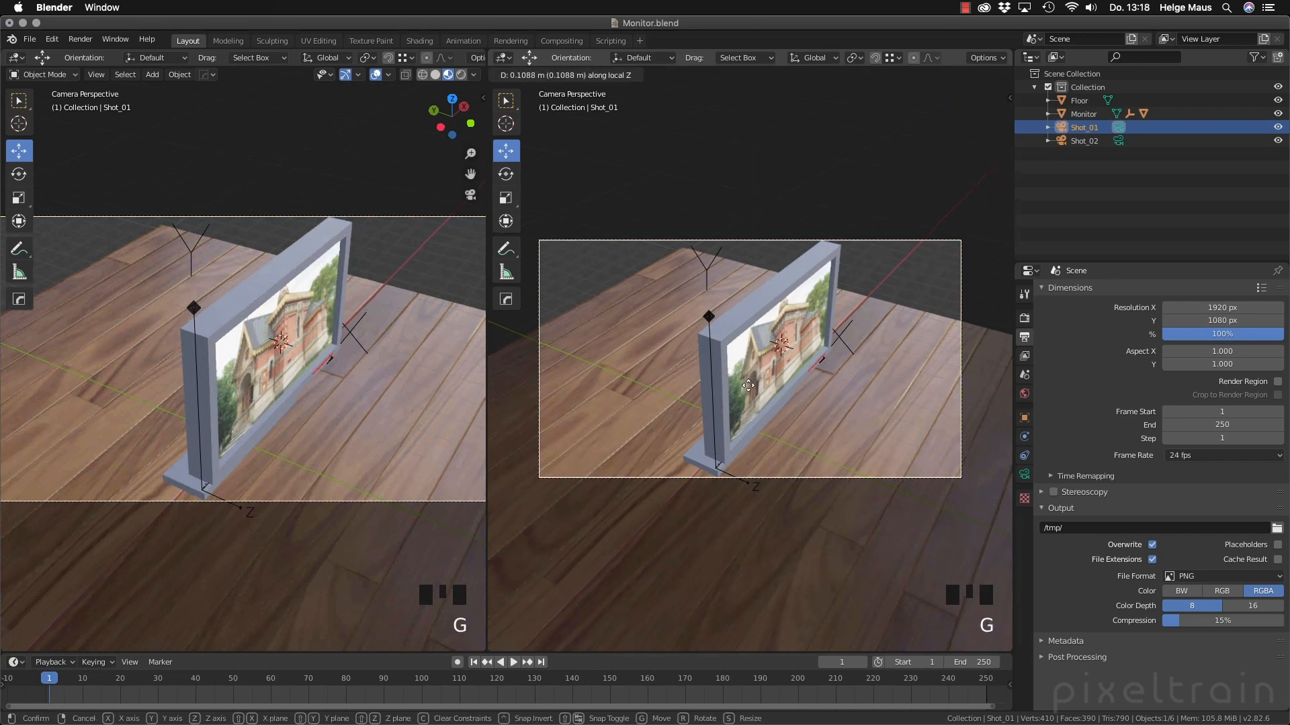
left_click(741, 458)
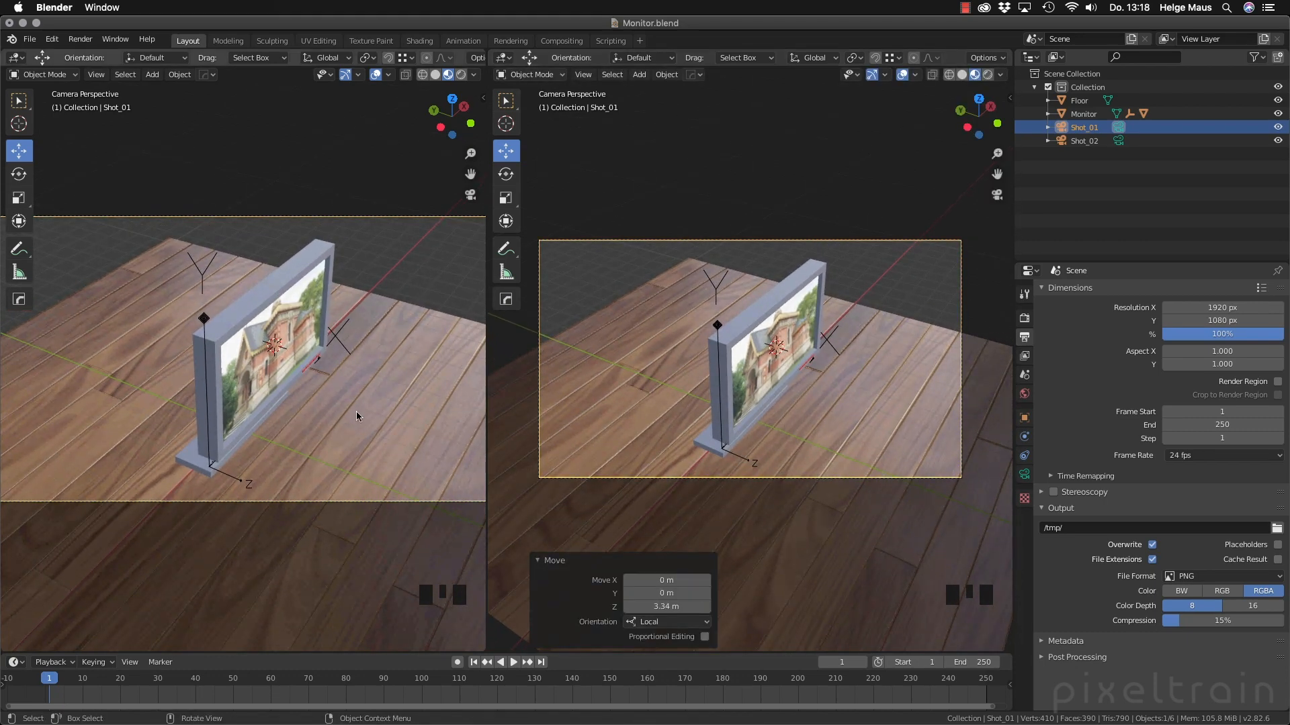
Pull the working view back until both cameras are in frame, then select Shot_01 and show its camera settings
middle_click_drag(357, 420, 279, 374)
scroll(279, 374, "down", 4)
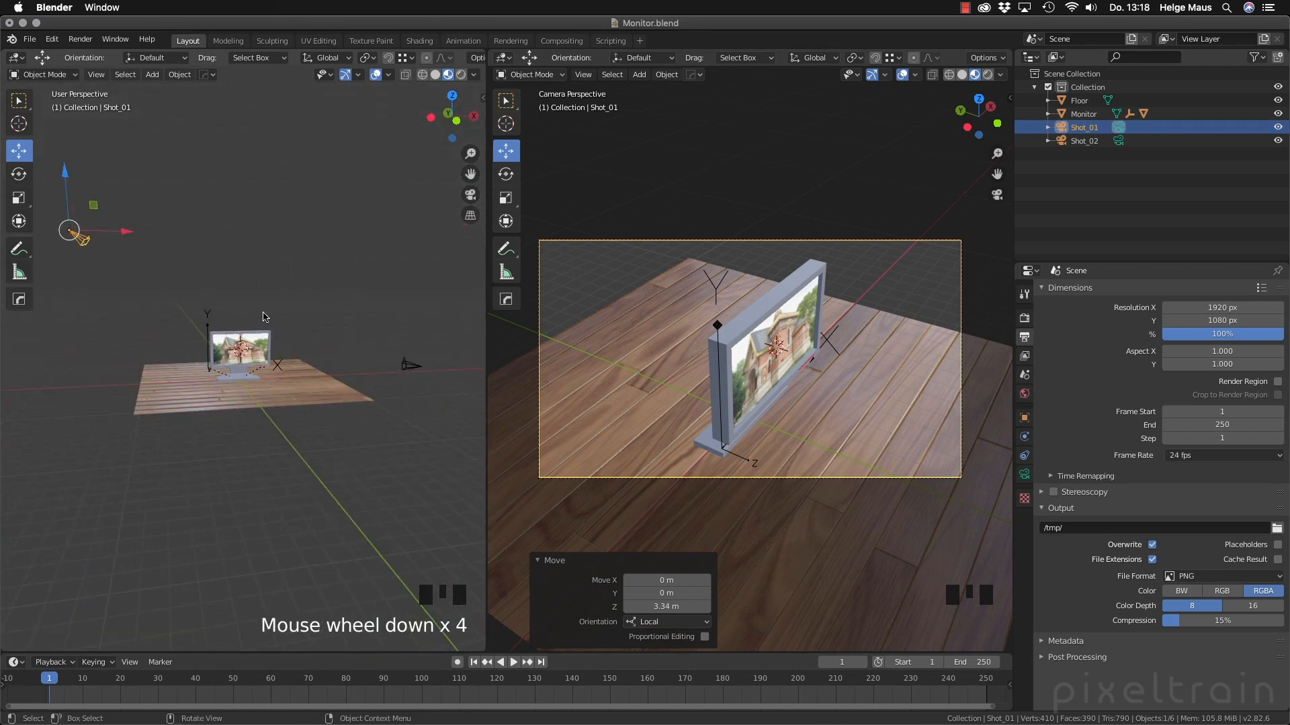
left_click(330, 334)
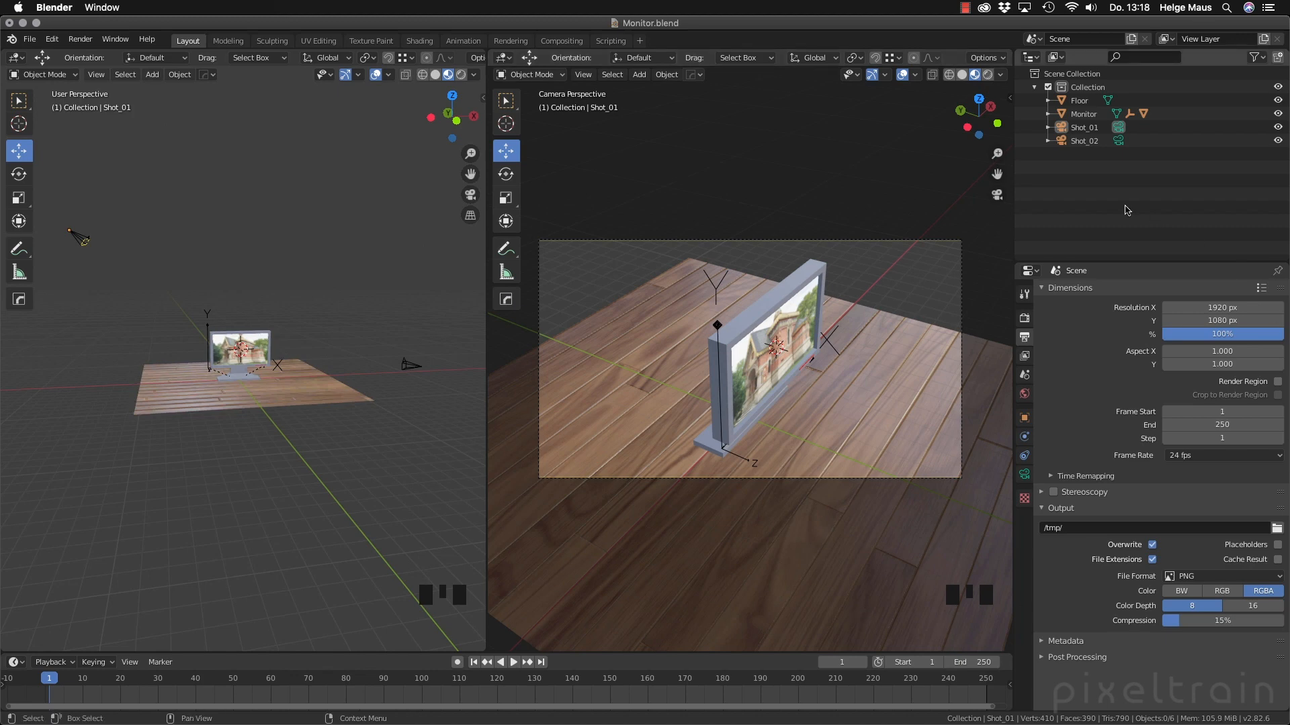
left_click(1065, 129)
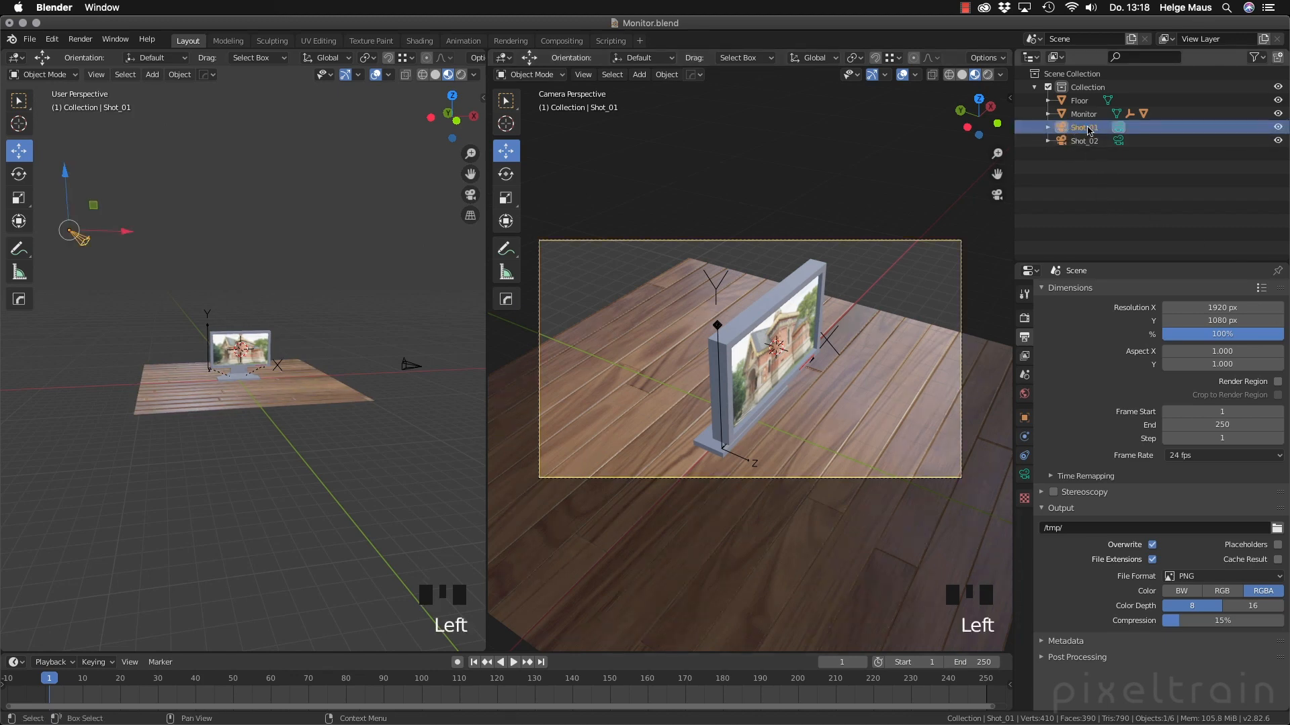
left_click(1024, 475)
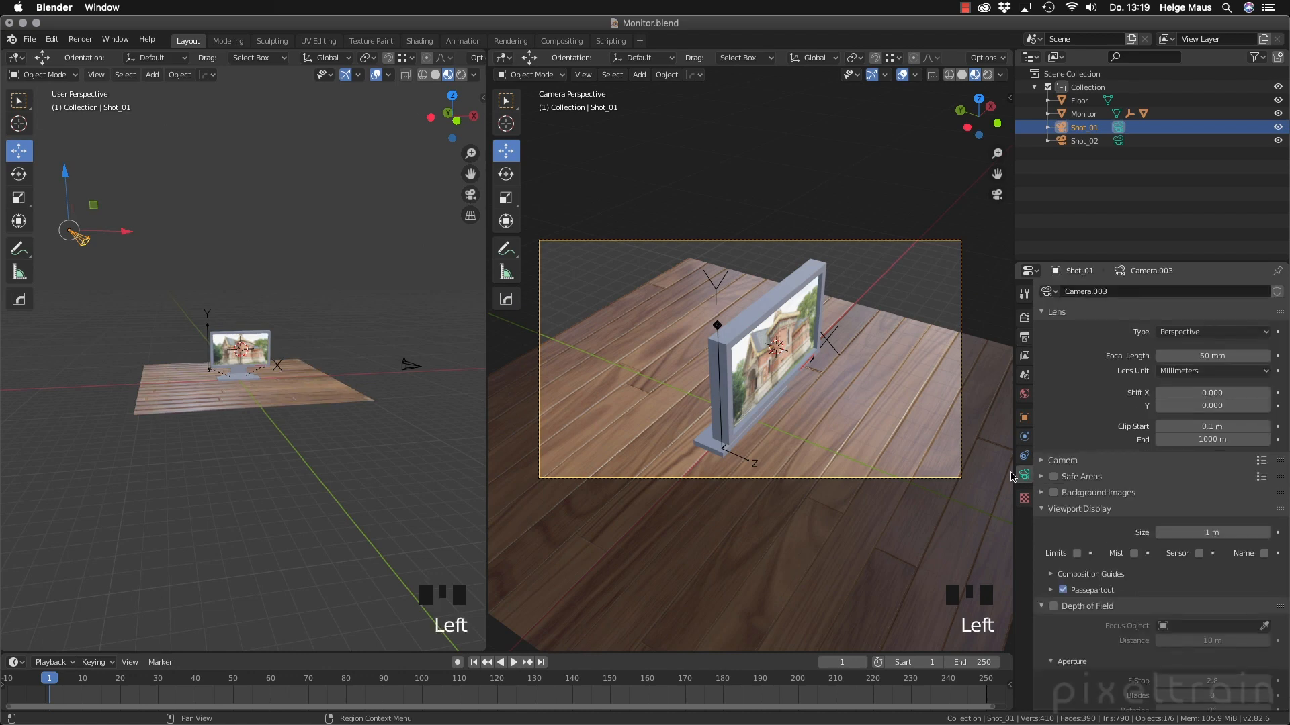
Collapse the Depth of Field settings and set Shot_01's passepartout opacity to about 0.49 in its viewport display settings
left_click(1048, 525)
left_click(1043, 525)
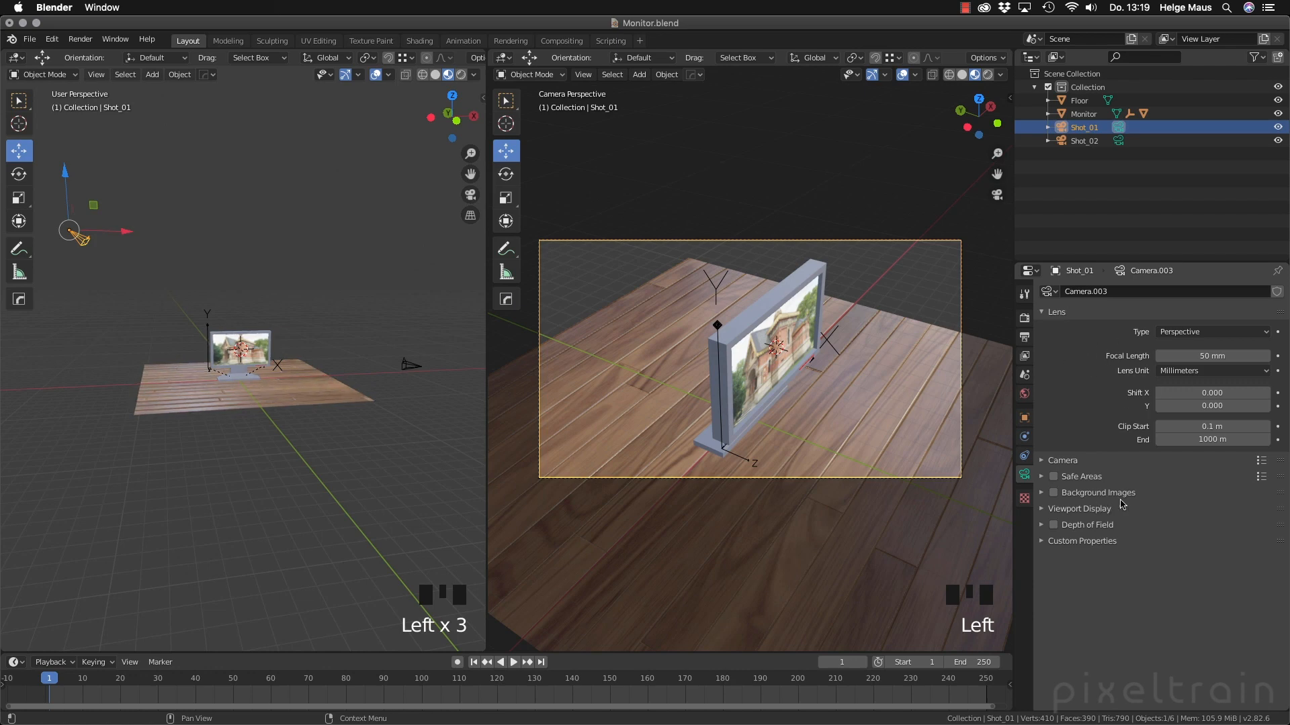
left_click(1043, 510)
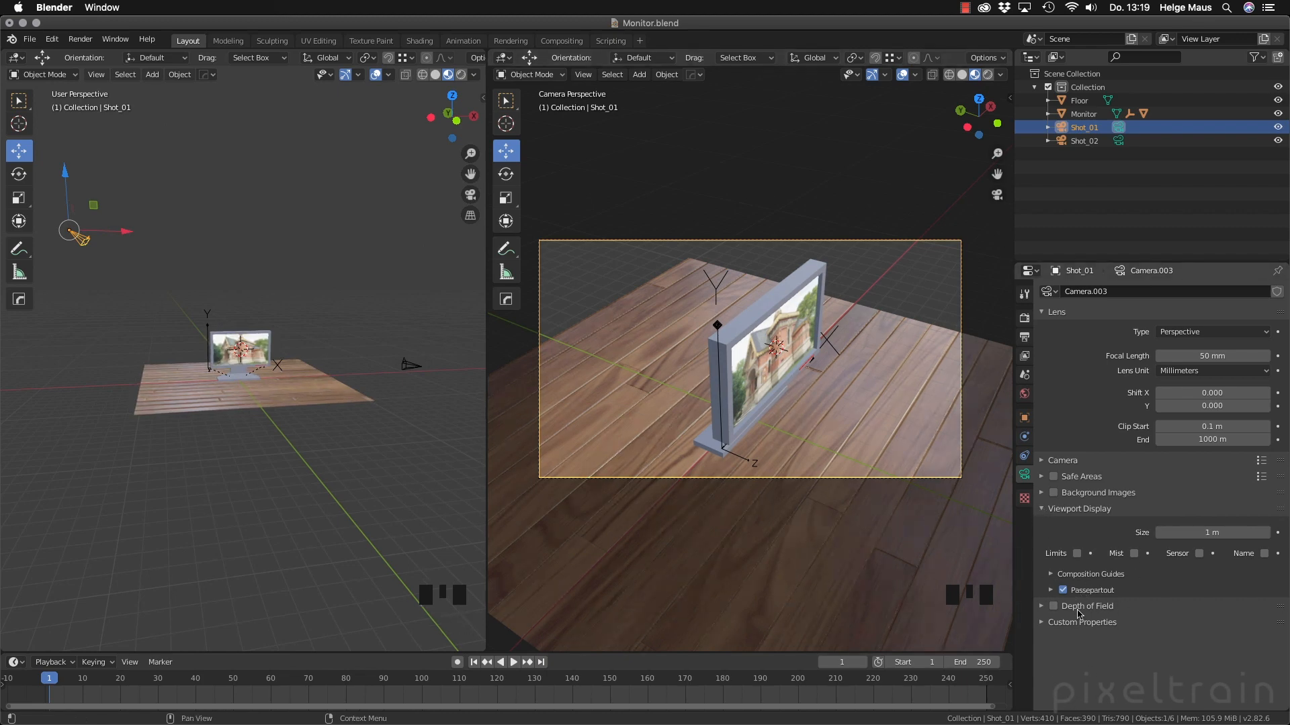
left_click(1051, 590)
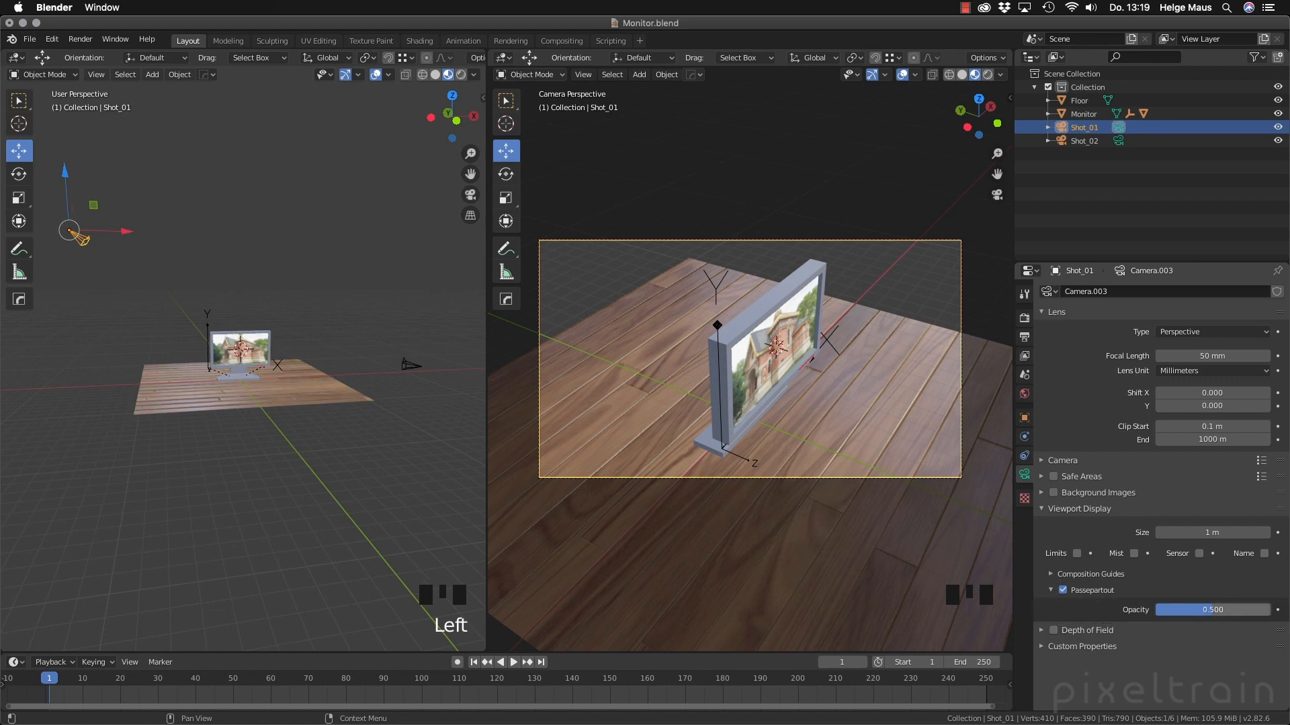
mouse_move(1212, 609)
left_mouse_down()
mouse_move(1175, 610)
mouse_move(1245, 610)
mouse_move(1183, 609)
mouse_move(1238, 609)
mouse_move(1212, 610)
left_mouse_up()
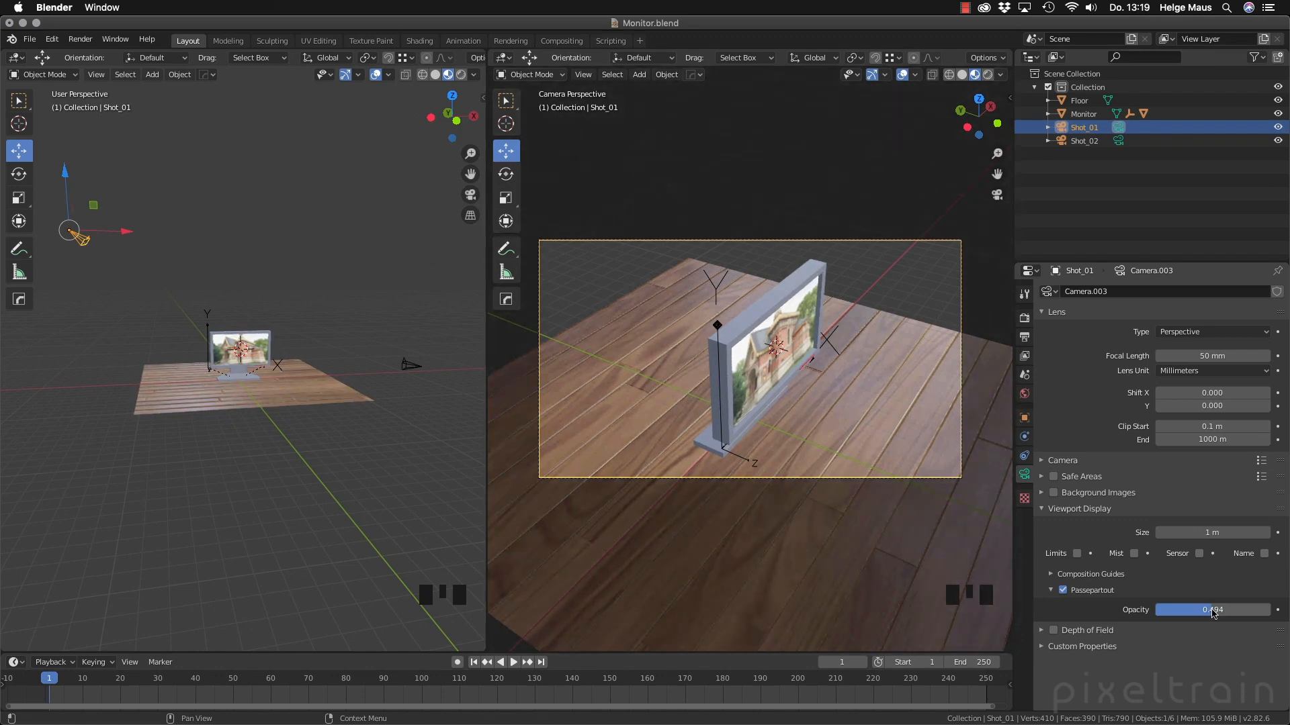
left_click(1051, 590)
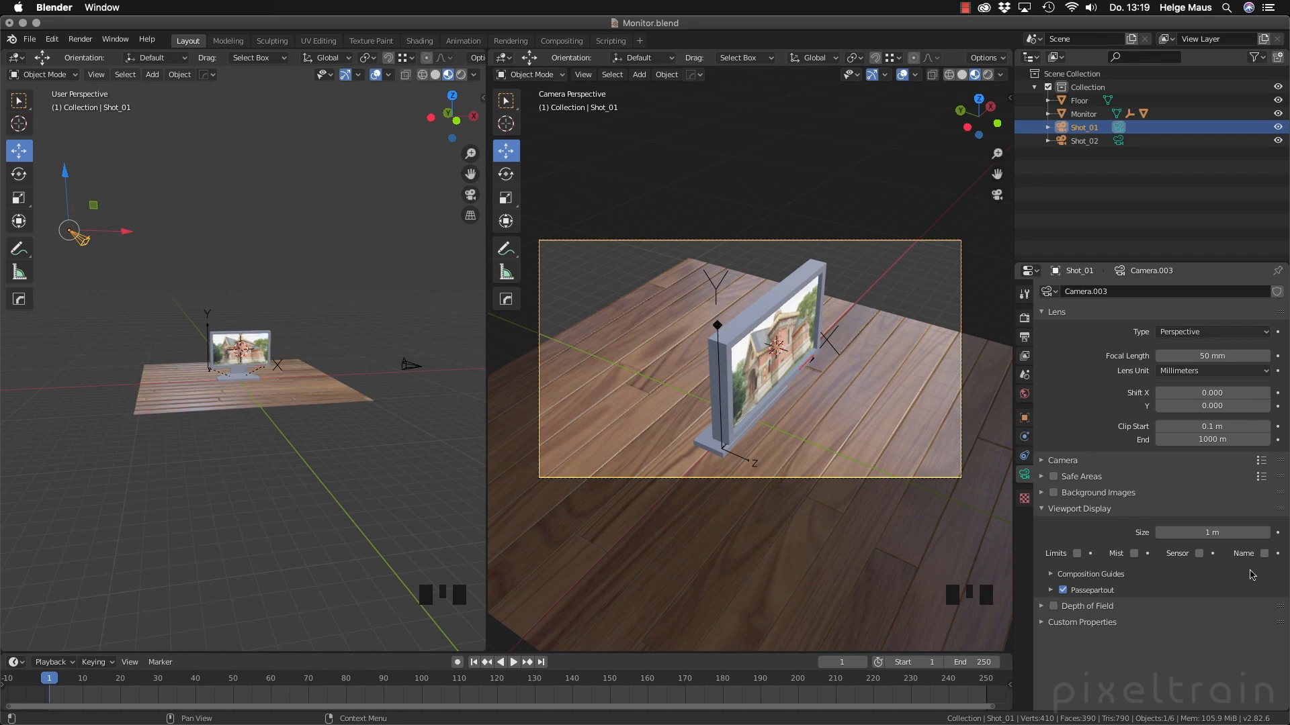
Enable the Name display in the camera view for both Shot_01 and Shot_02
left_click(1265, 553)
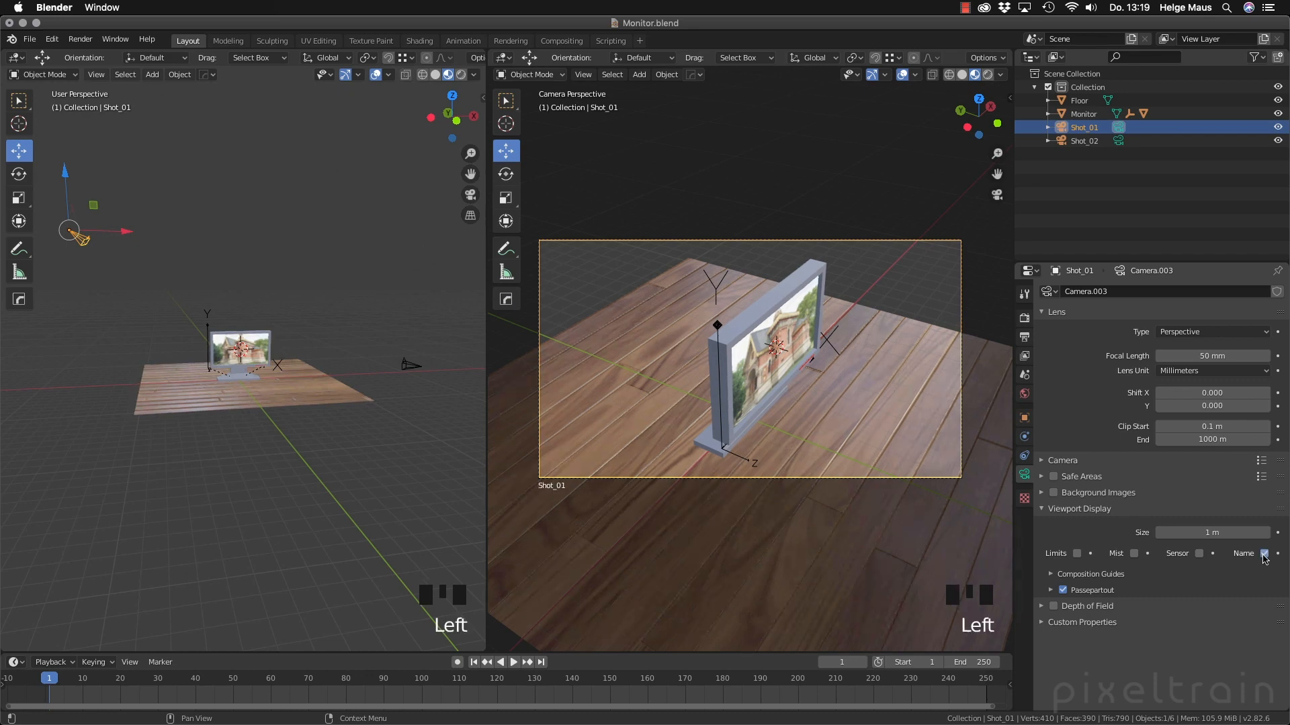
left_click(1099, 141)
left_click(1264, 555)
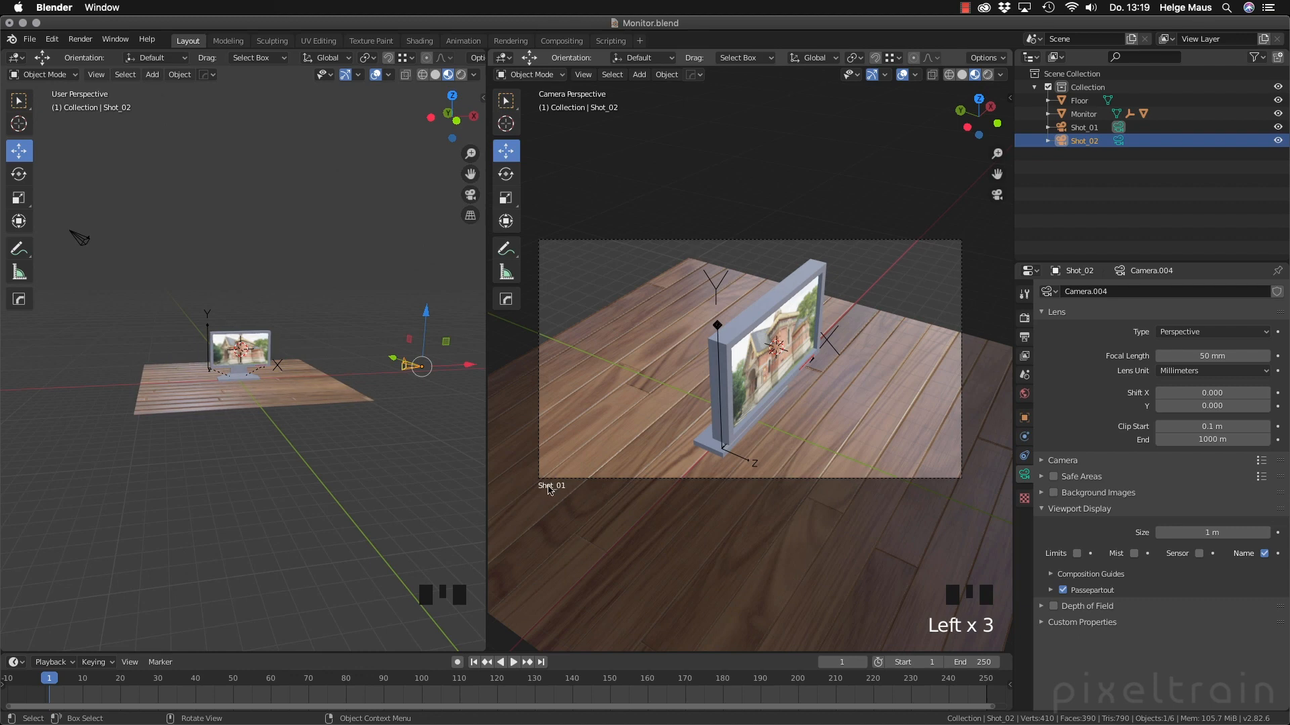
Make Shot_02 the active camera to check its name label, and switch the active camera back to Shot_01
left_click(1063, 145)
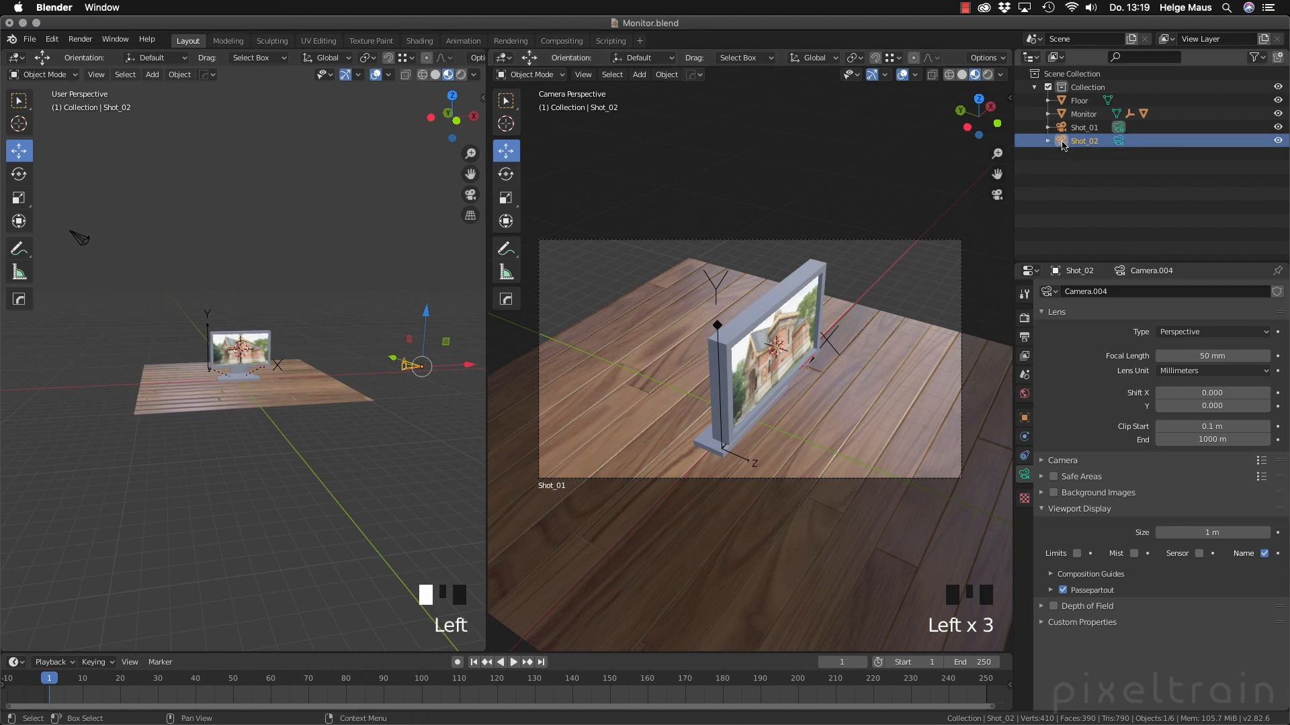
key("ctrl+KP_0")
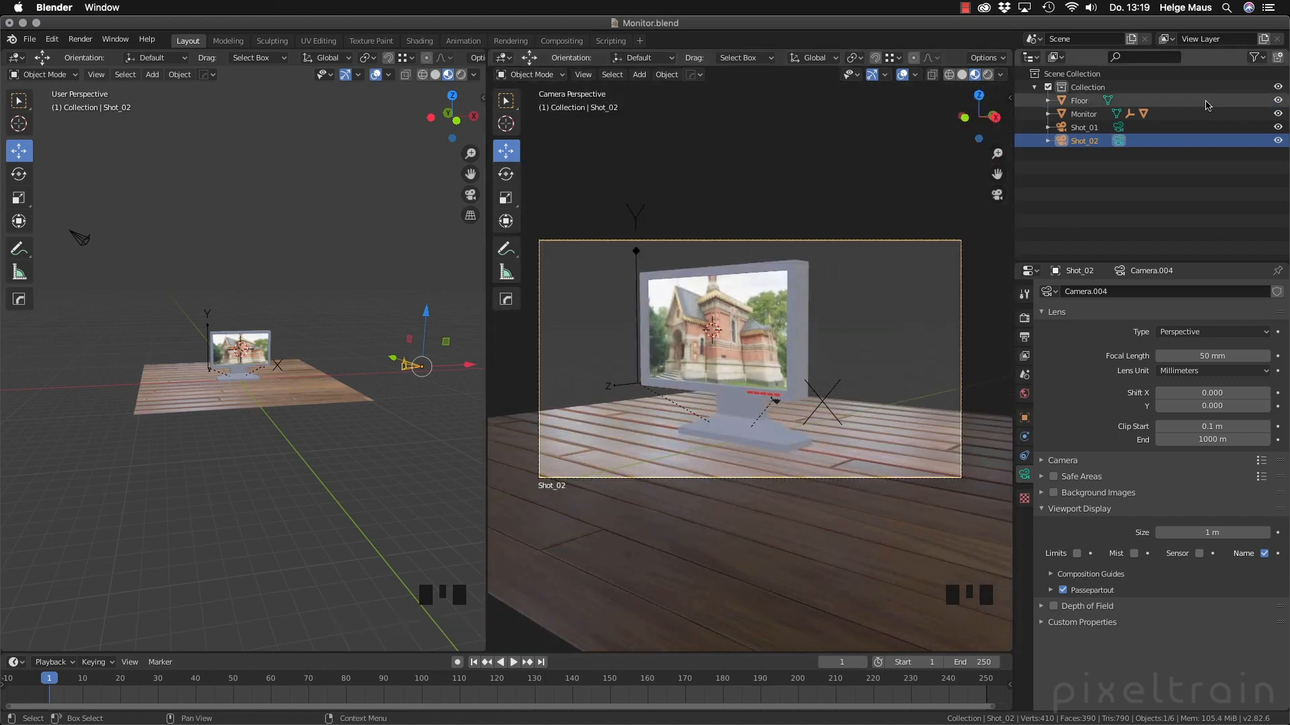
left_click(792, 356)
key("ctrl+KP_0")
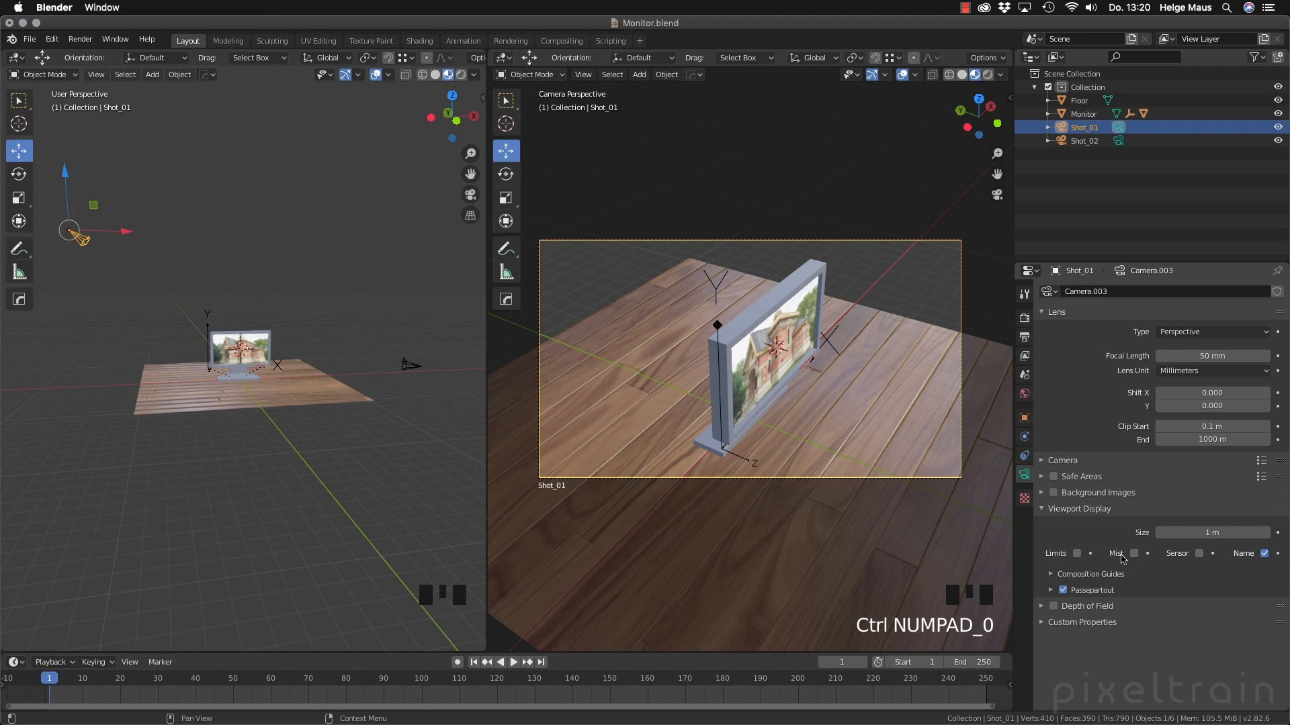
Try the Center composition guide on Shot_01, and enable the Thirds guide instead
left_click(1051, 575)
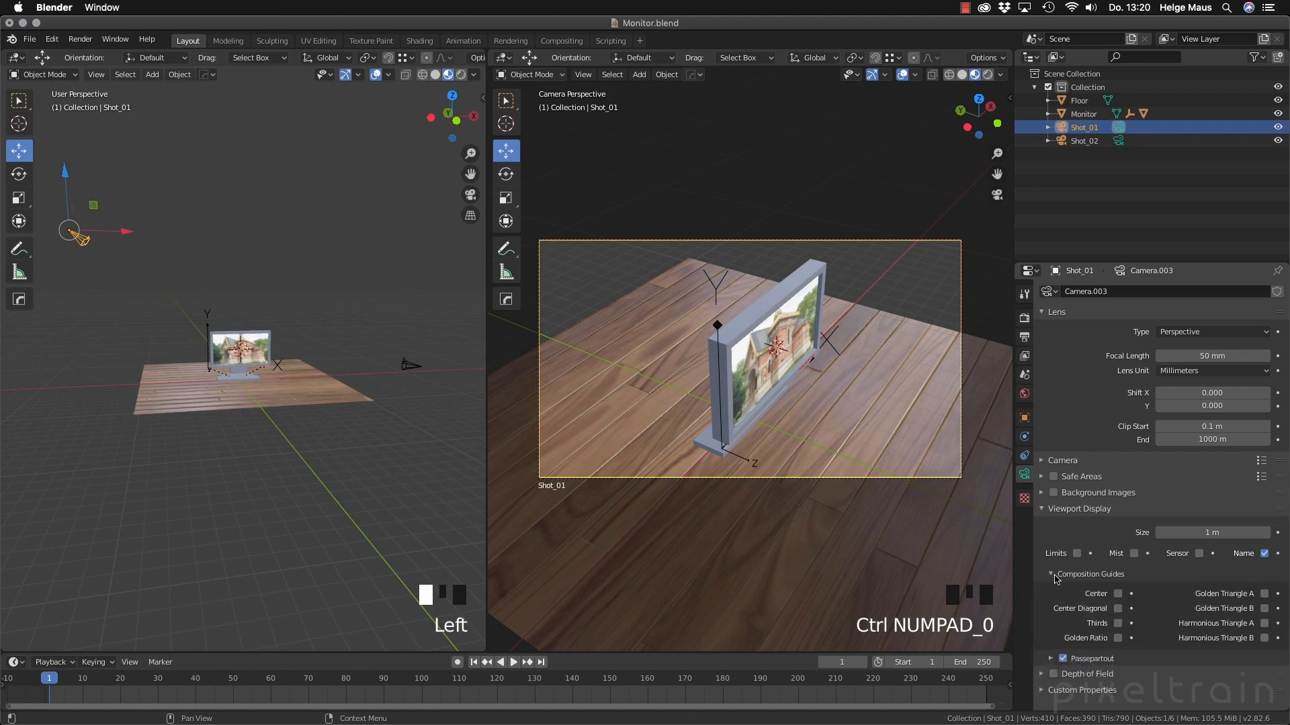
left_click(1117, 594)
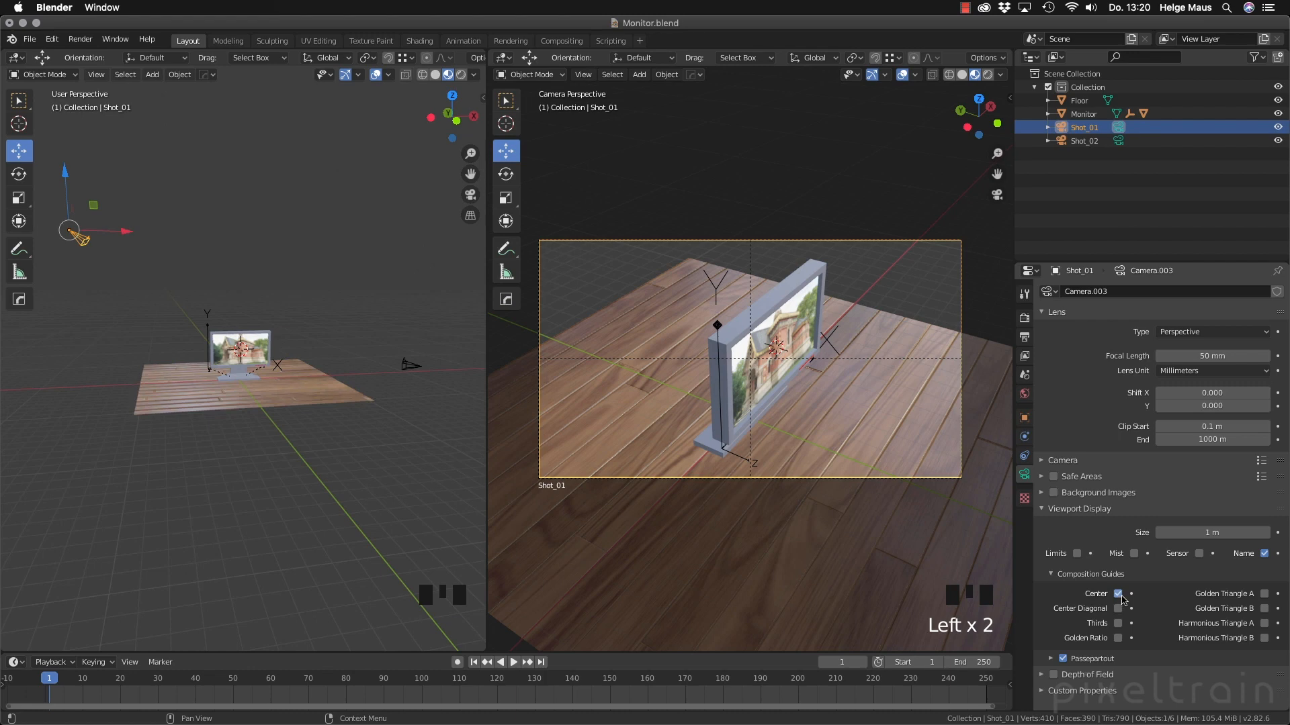
left_click(1119, 595)
left_click(1118, 624)
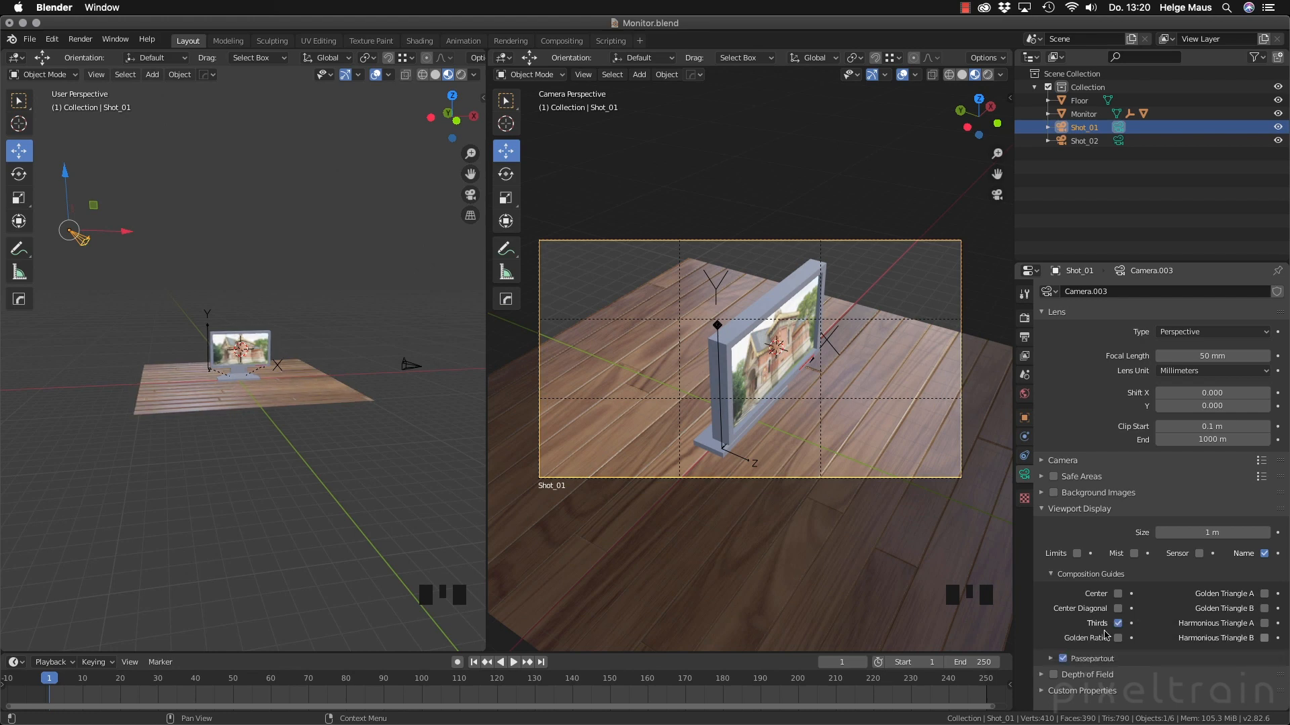
left_click(1052, 575)
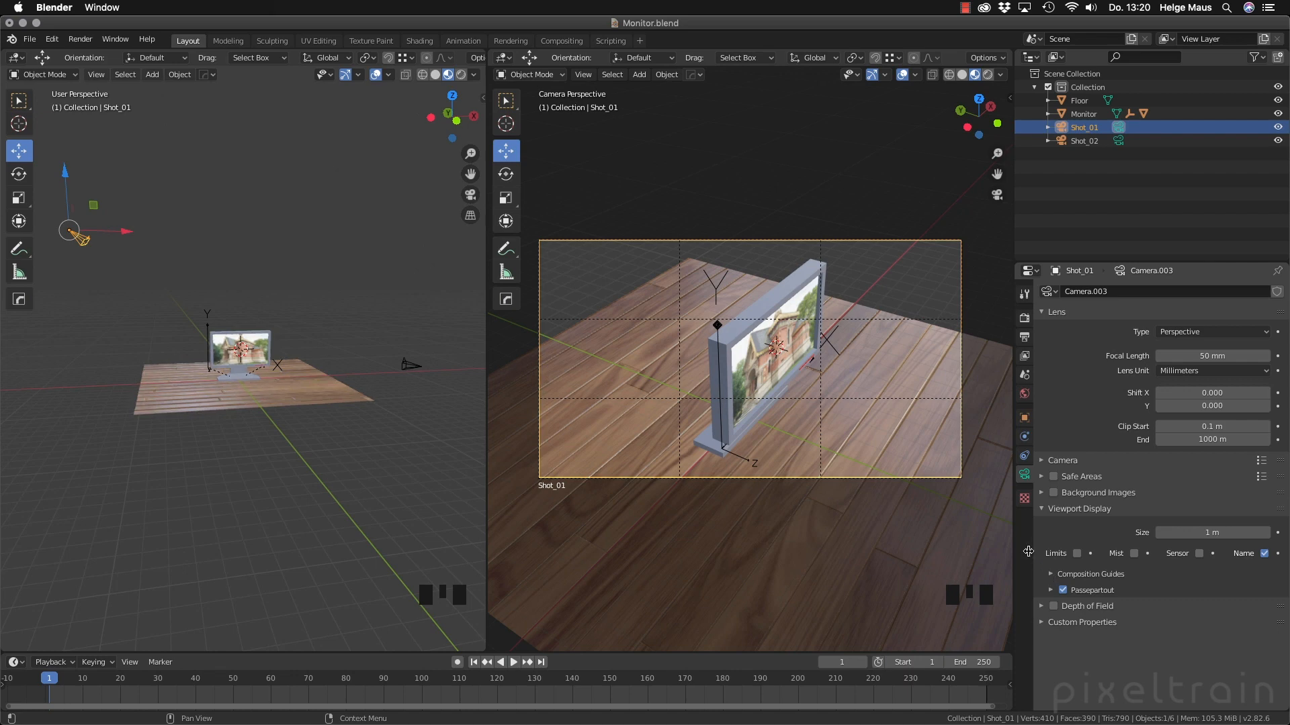
Show the scene's active camera setting, and play the timeline briefly before returning to frame 1
left_click(1022, 376)
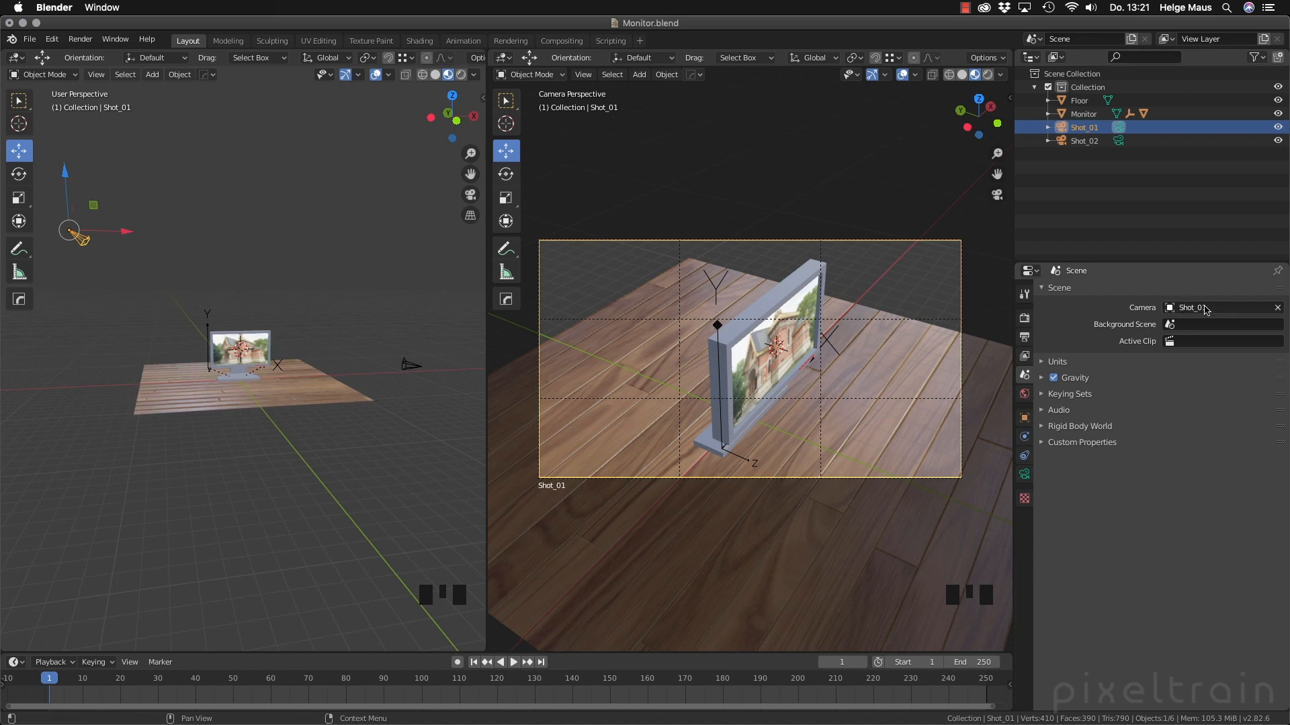
key("i")
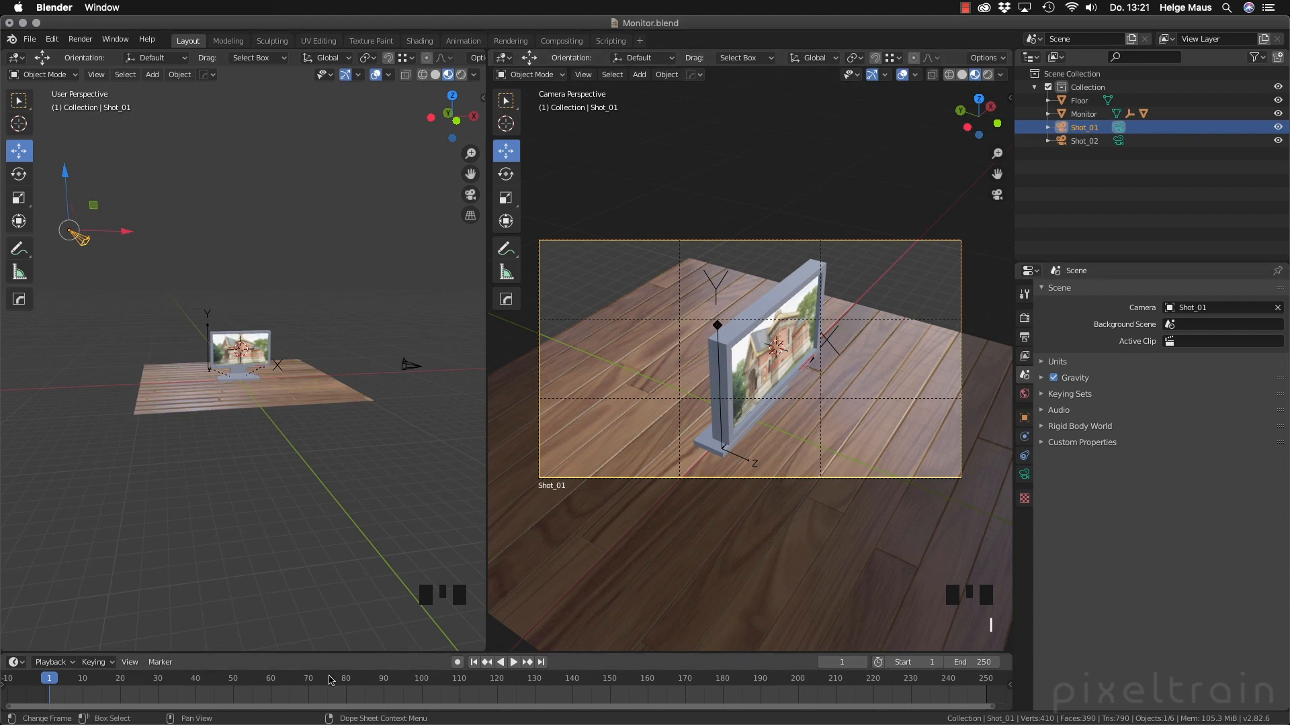
key("space")
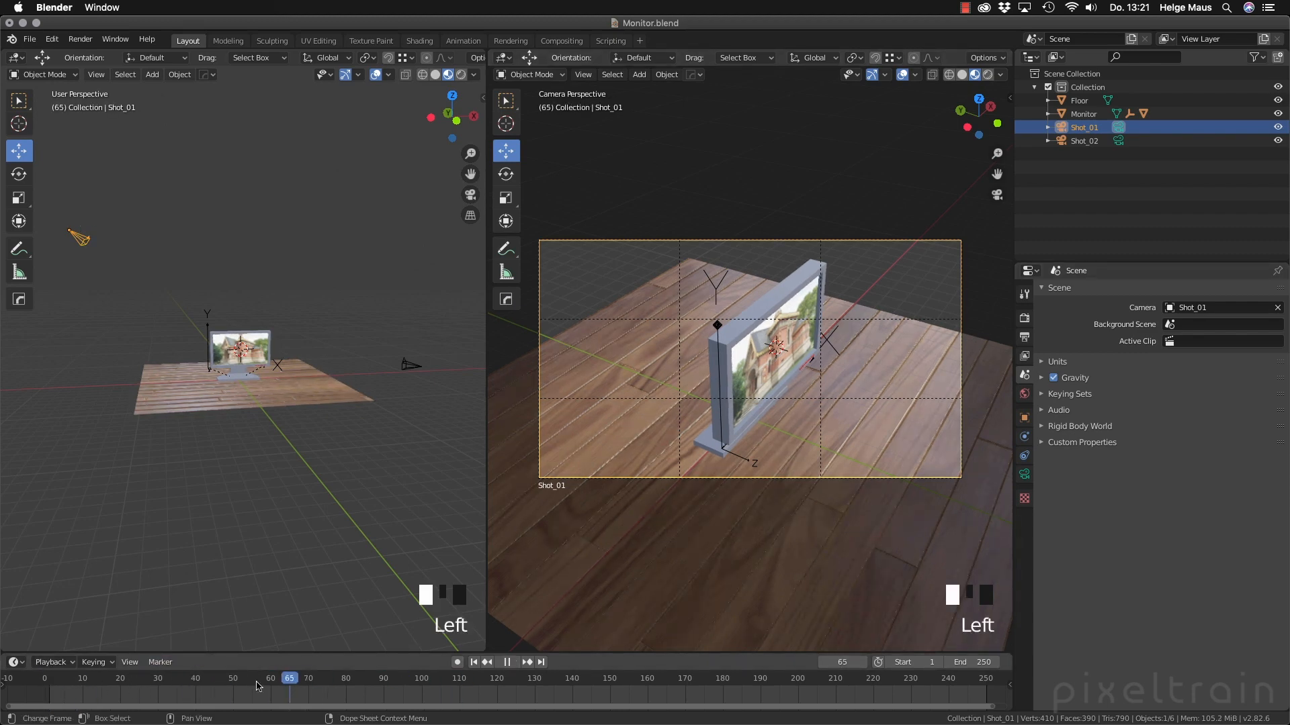
left_click(473, 662)
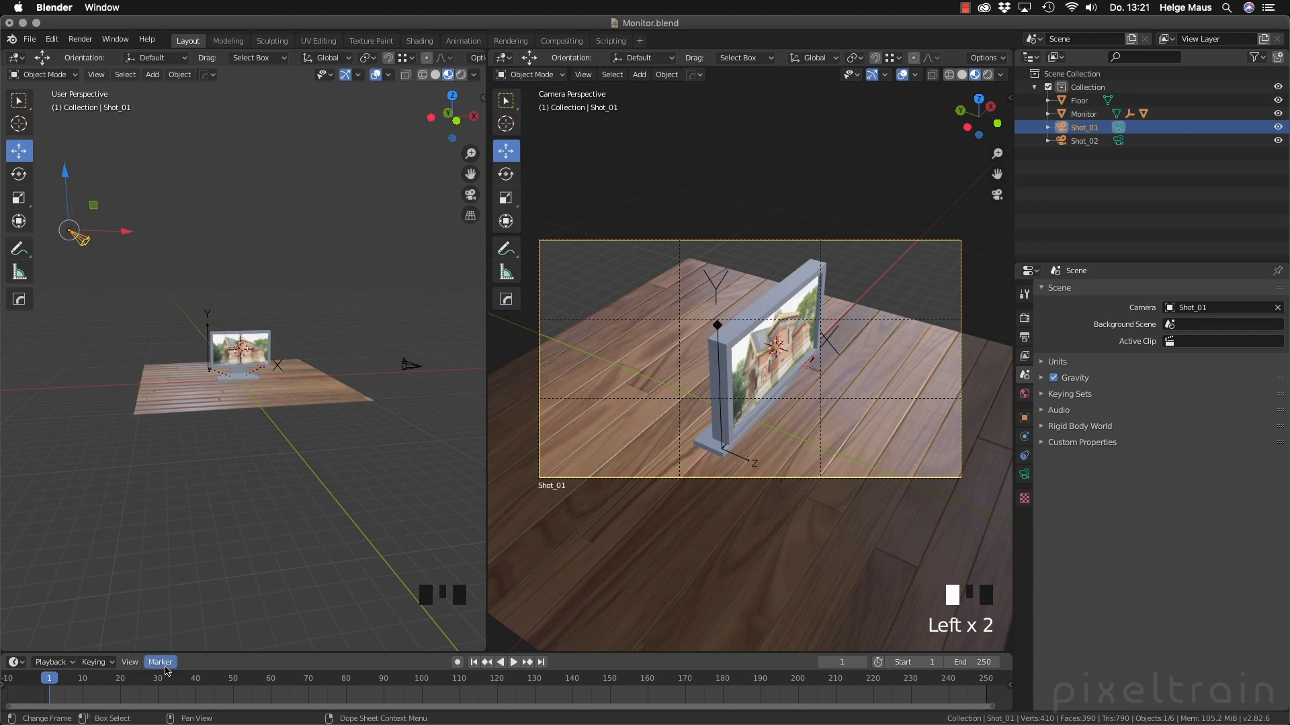
Leave the camera view and bind camera Shot_01 to a timeline marker at frame 1
left_click(165, 667)
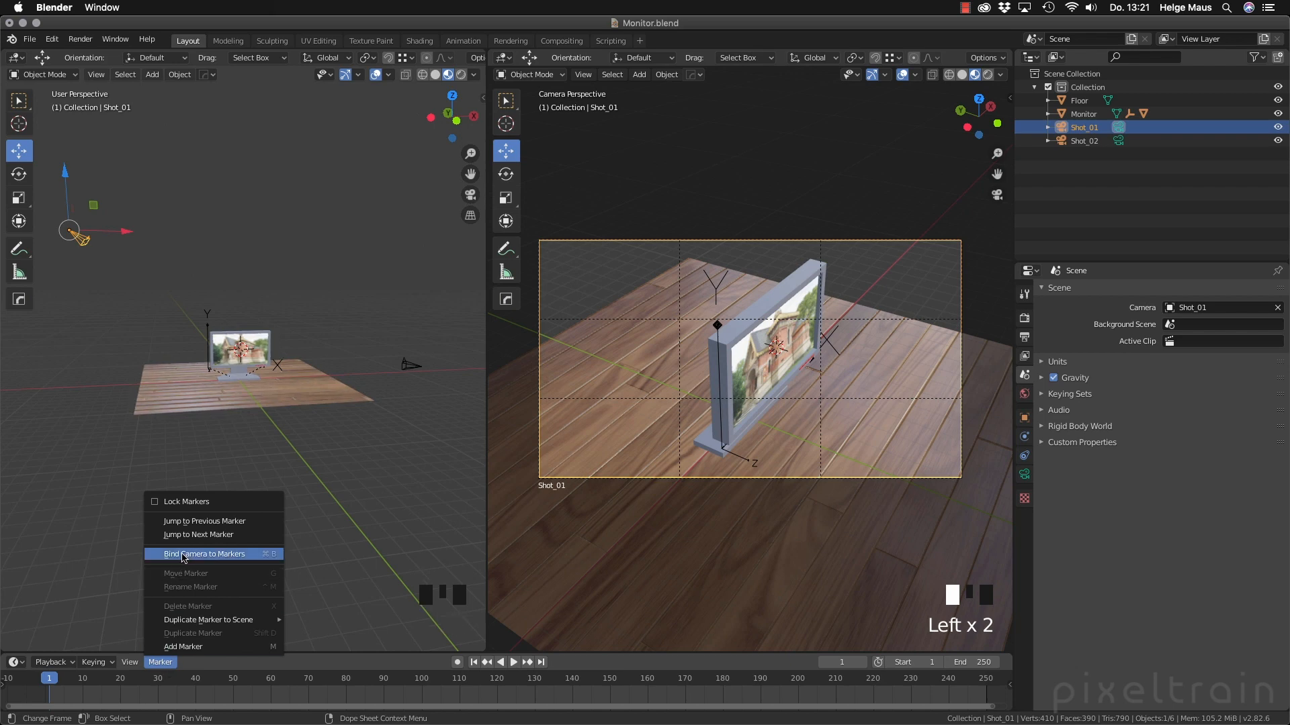
left_click(267, 557)
left_click(1123, 180)
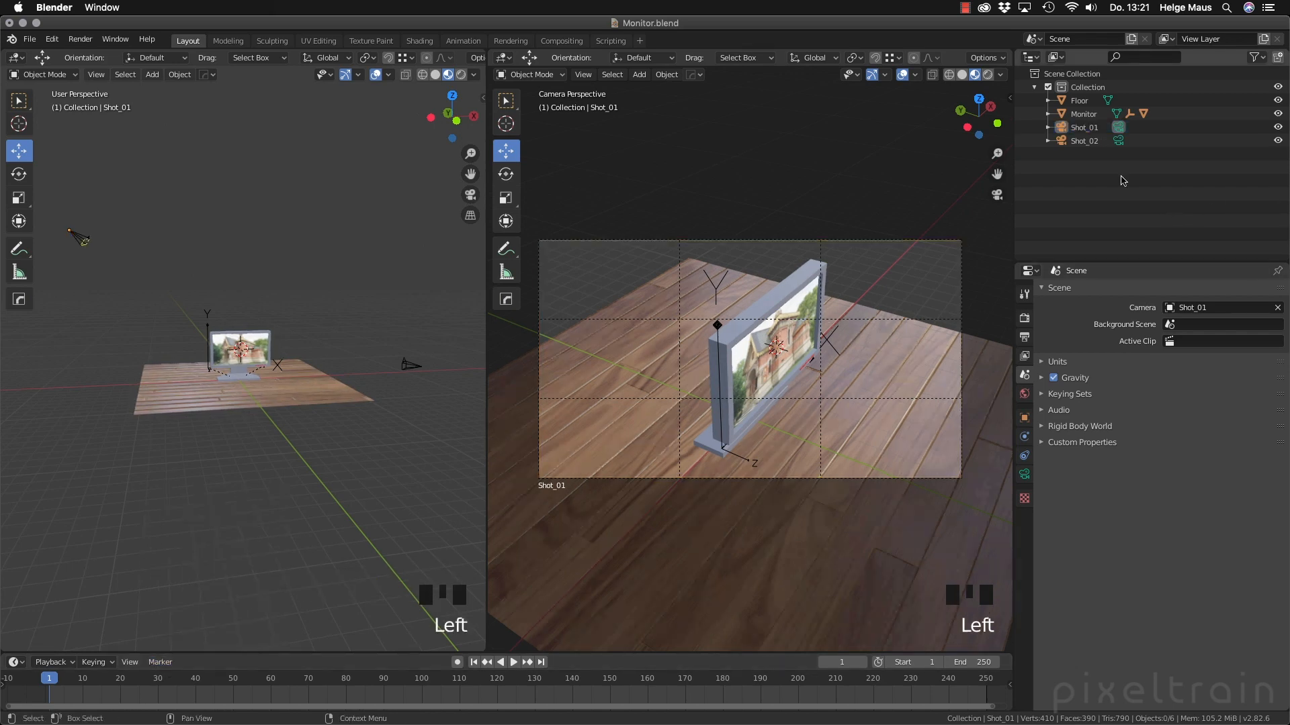
left_click(1063, 130)
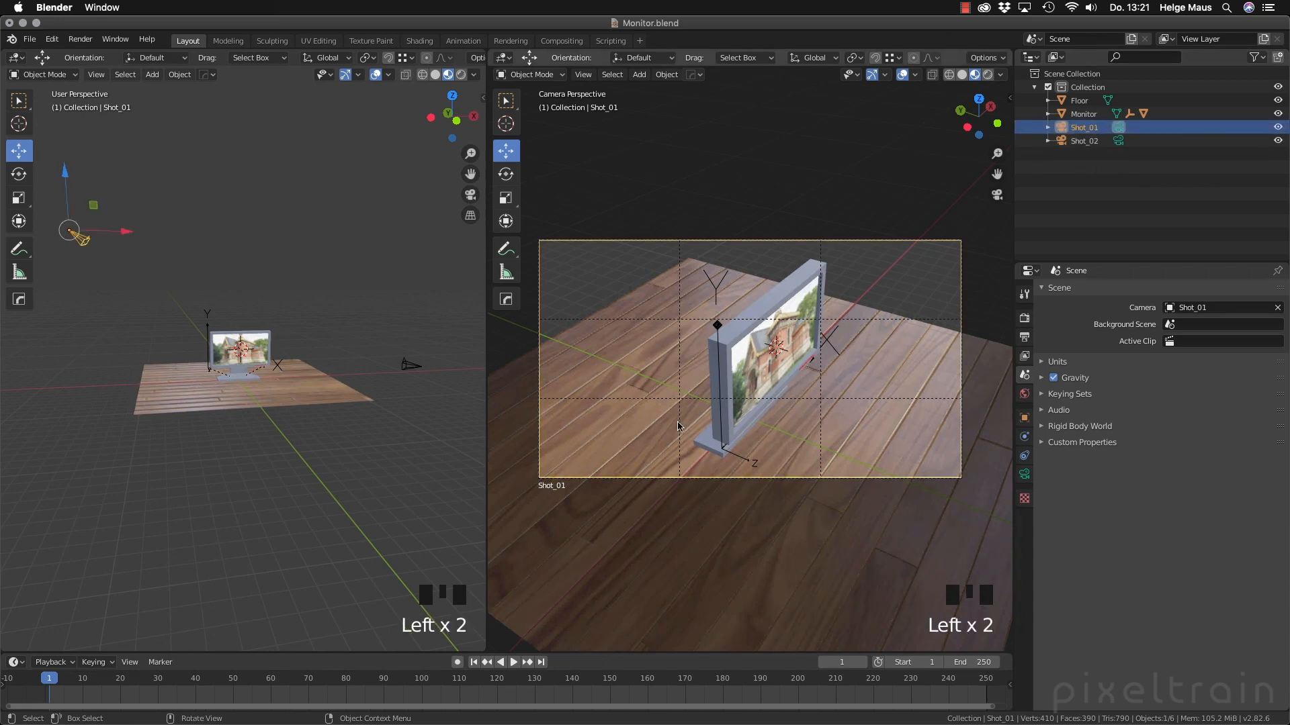
key("KP_0")
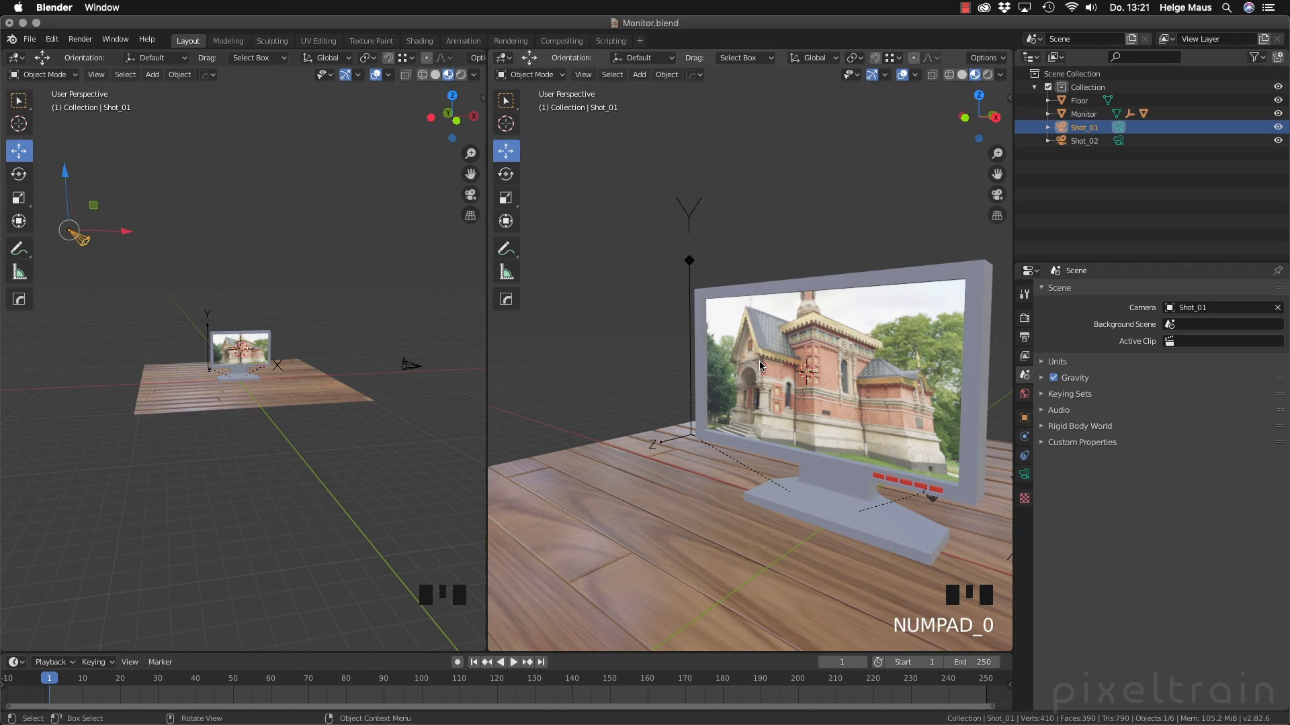
mouse_move(737, 552)
middle_mouse_down()
mouse_move(772, 565)
mouse_move(757, 545)
middle_mouse_up()
scroll(772, 564, "down", 6)
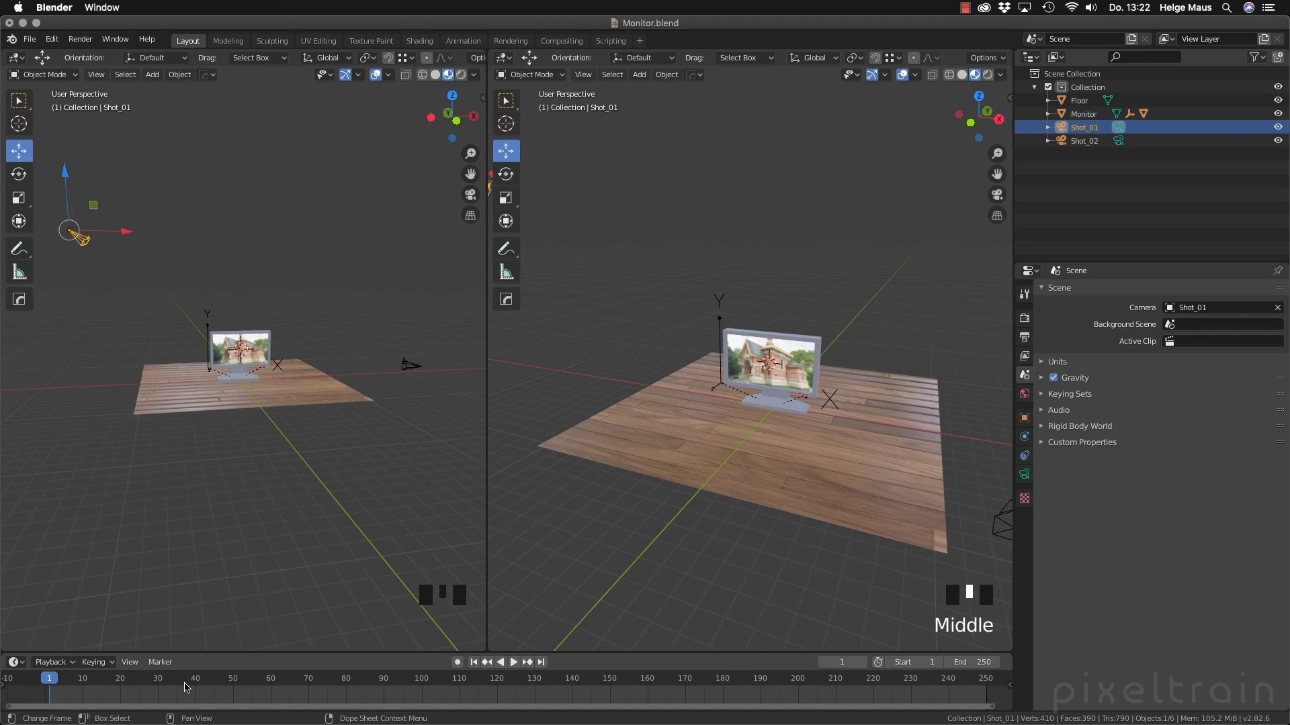
key("ctrl+b")
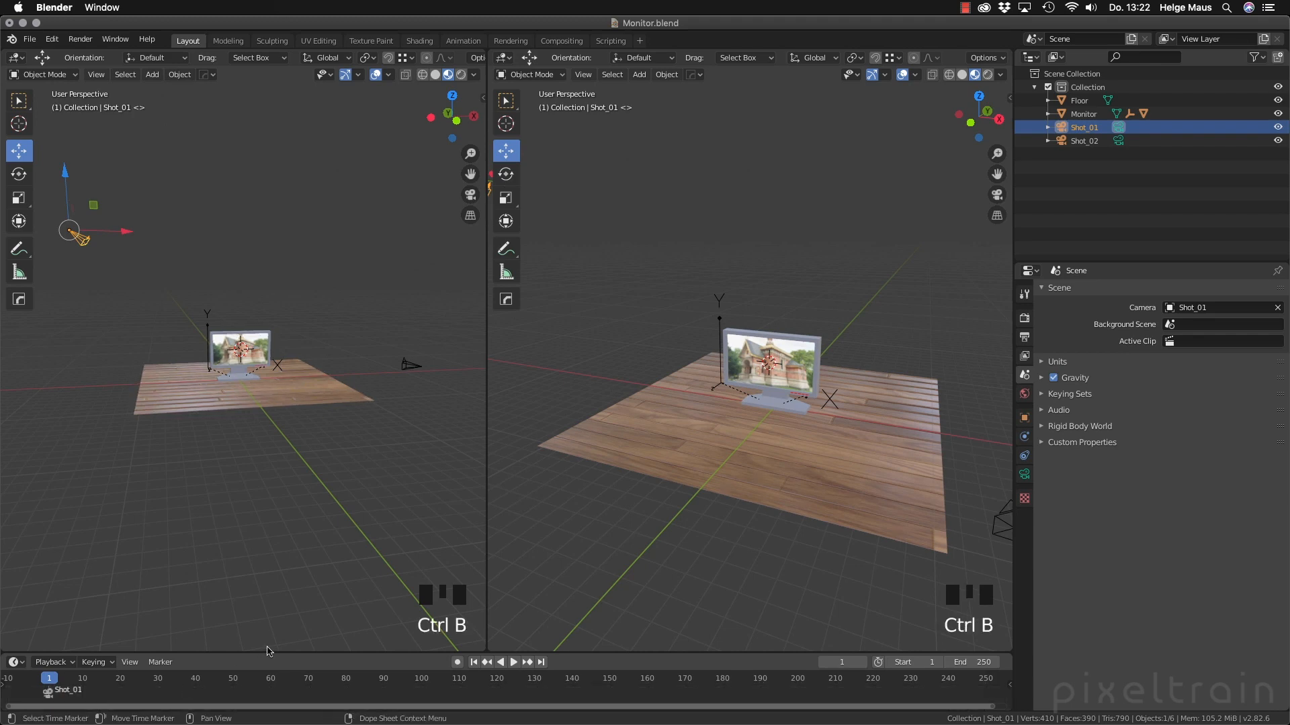
Enlarge the timeline area and bind camera Shot_02 to a marker at frame 50
left_click_drag(262, 650, 262, 631)
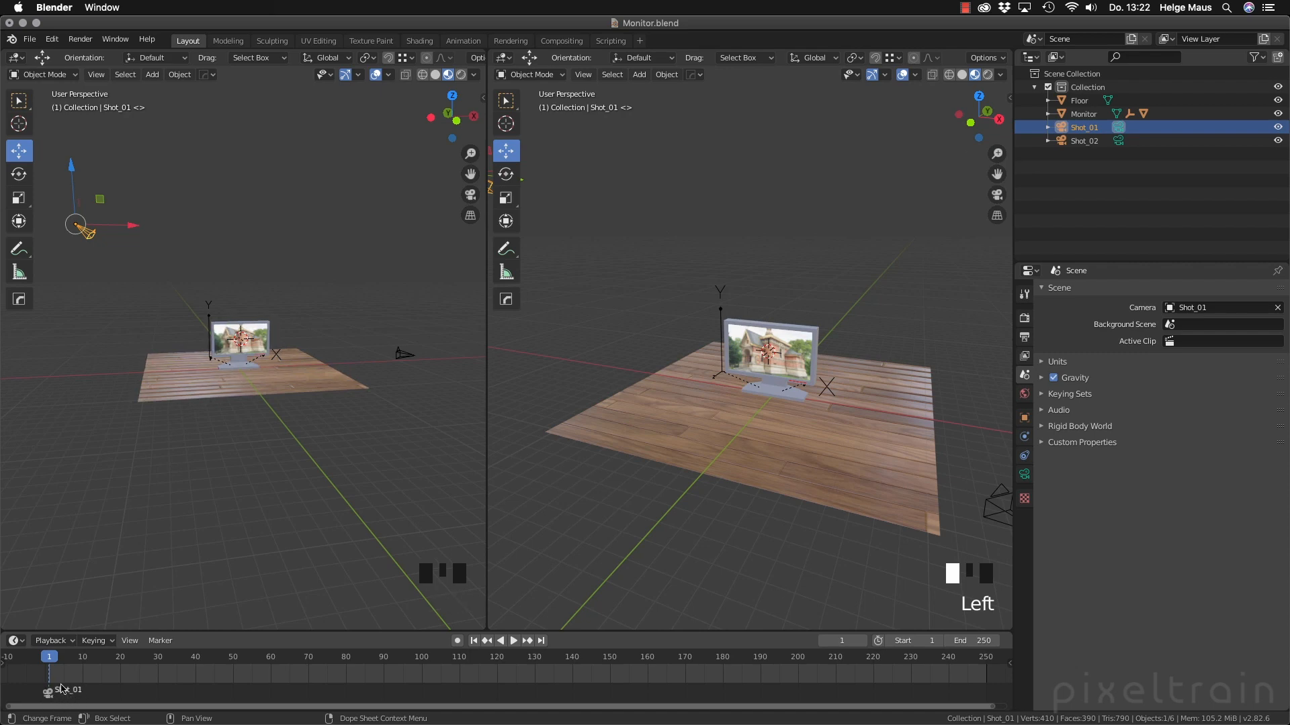
left_click_drag(71, 658, 236, 664)
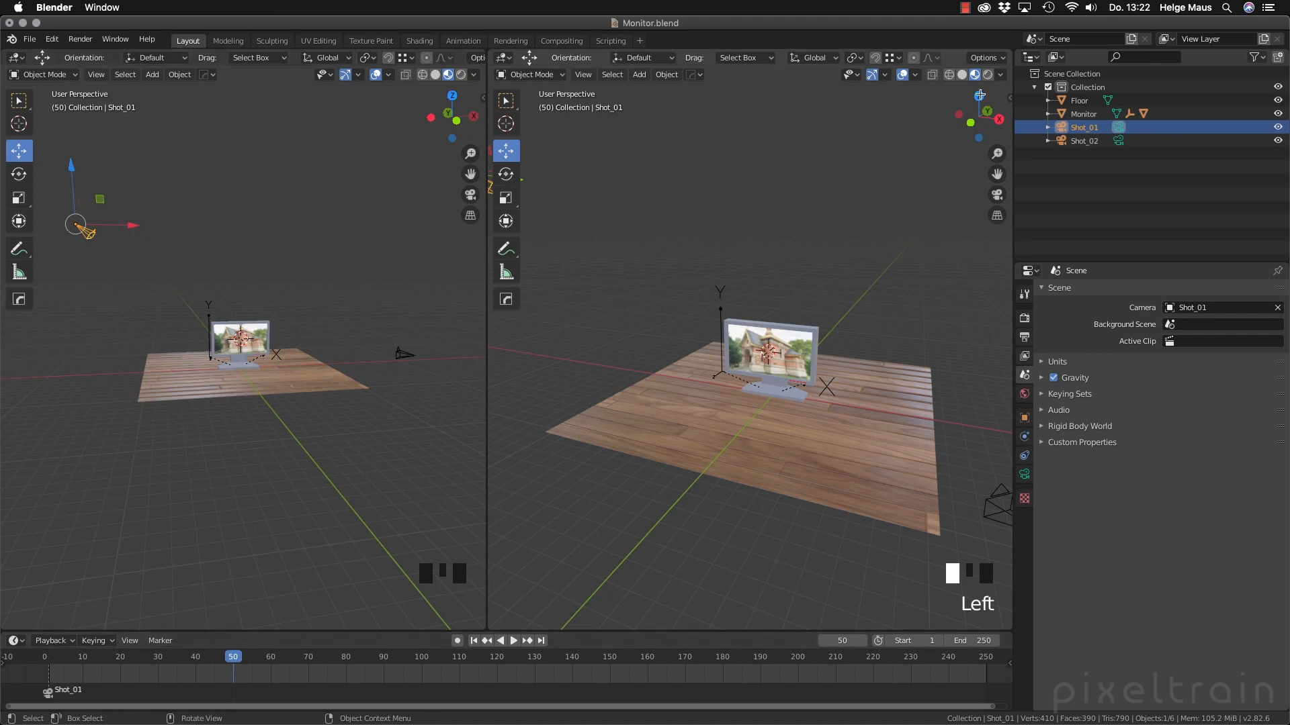
left_click(1073, 142)
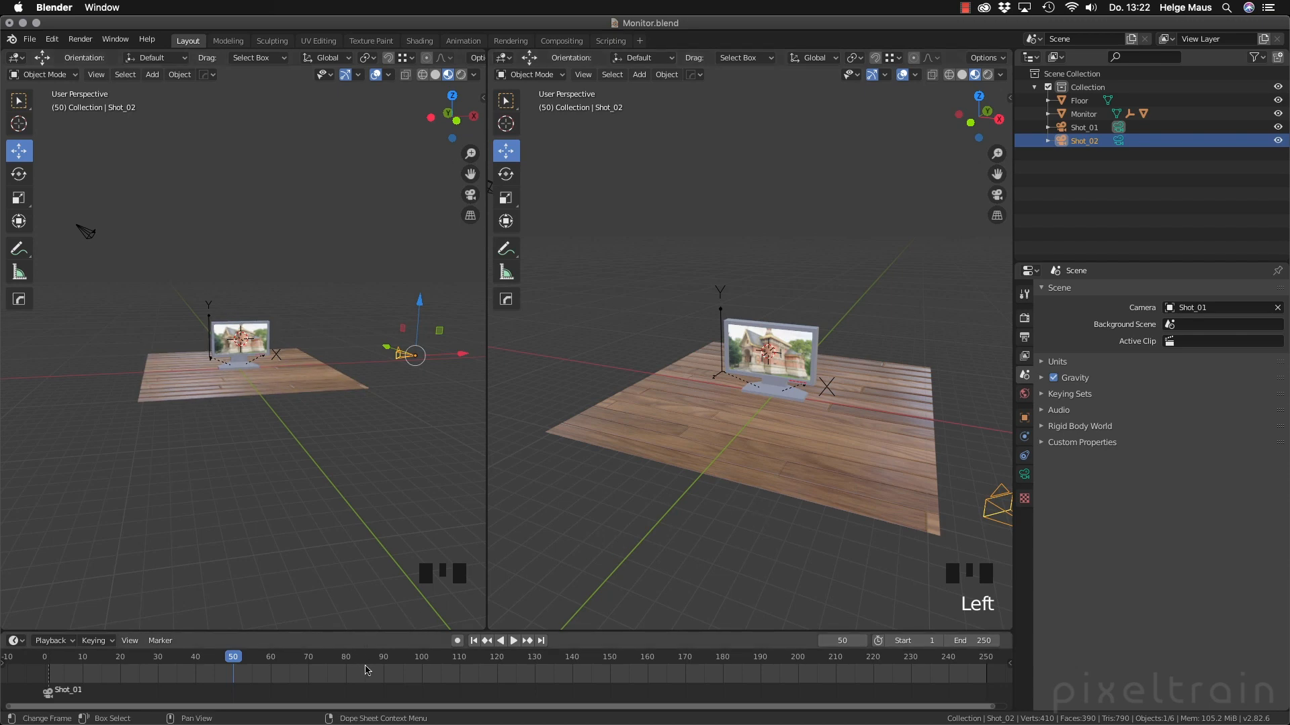
left_click(250, 664)
key("ctrl+b")
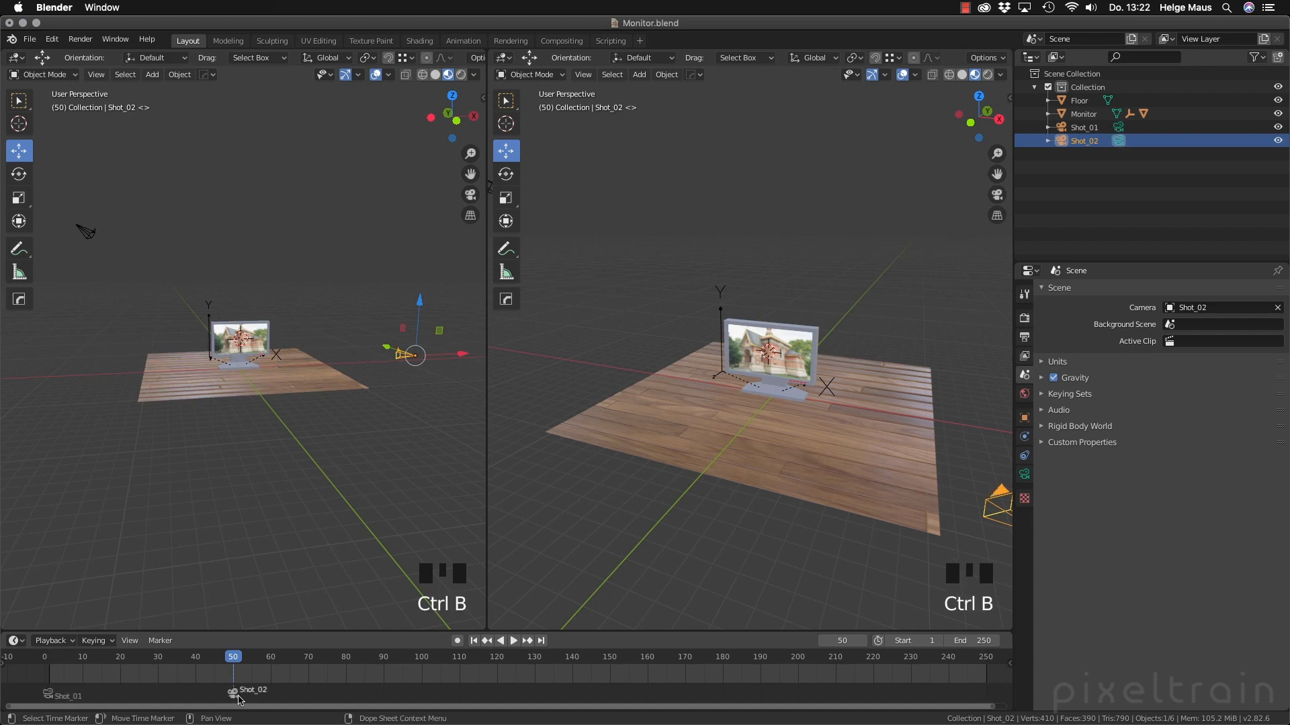
Bind camera Shot_01 to another timeline marker at frame 100
mouse_move(239, 661)
left_mouse_down()
mouse_move(219, 660)
mouse_move(423, 666)
left_mouse_up()
left_click(1083, 128)
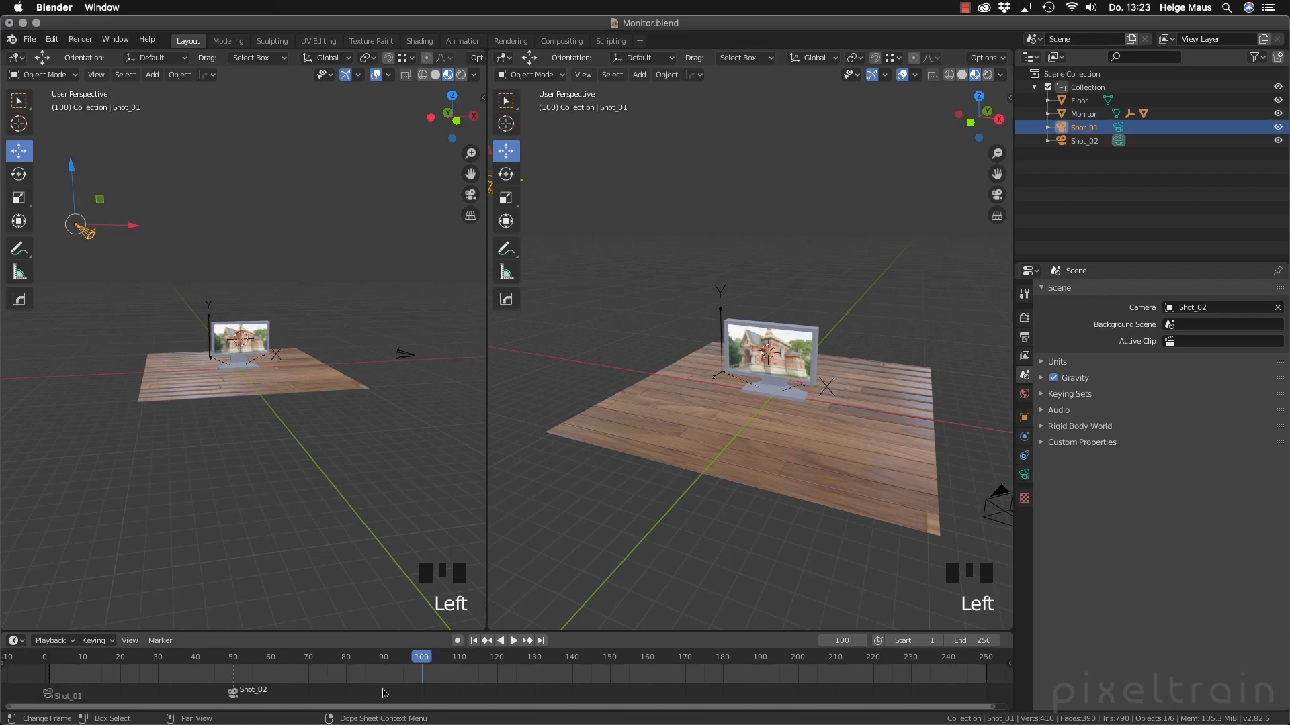
key("ctrl+b")
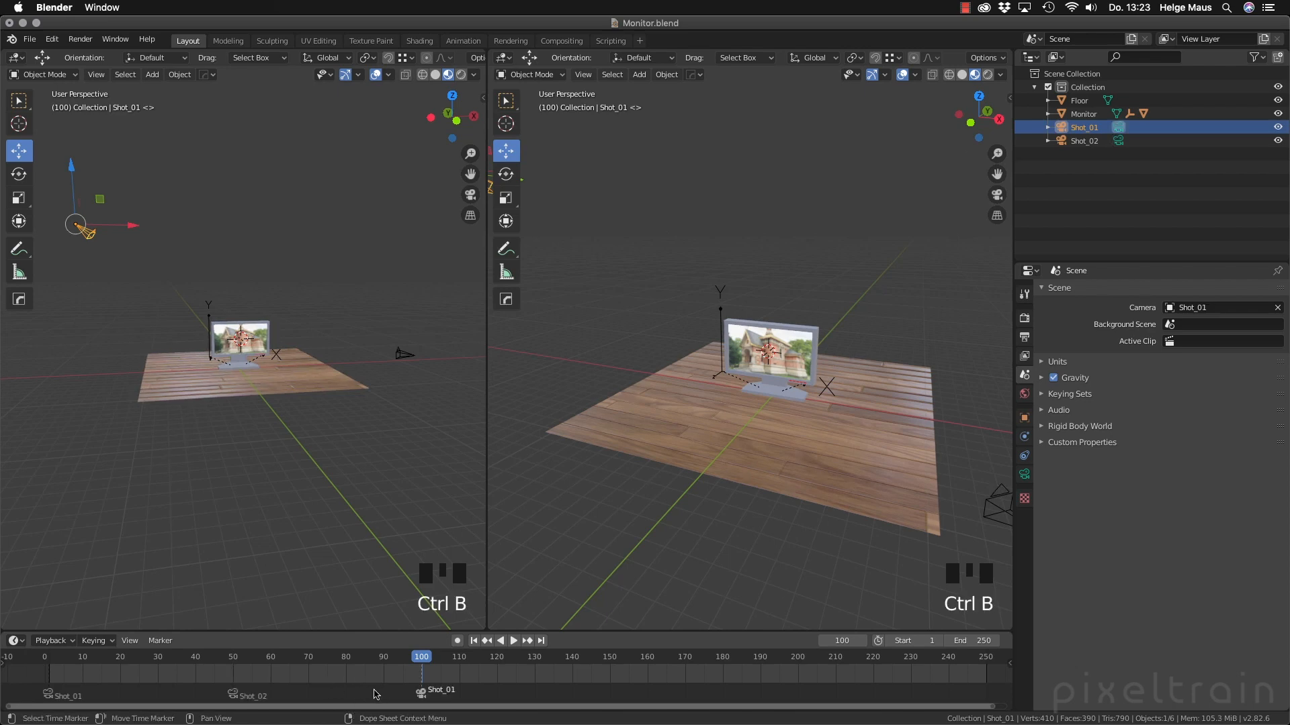
Scrub the timeline to frame 37 and look through the active camera in the second viewport
mouse_move(424, 665)
left_mouse_down()
mouse_move(50, 662)
mouse_move(476, 645)
mouse_move(53, 653)
mouse_move(450, 649)
mouse_move(184, 651)
left_mouse_up()
key("KP_0")
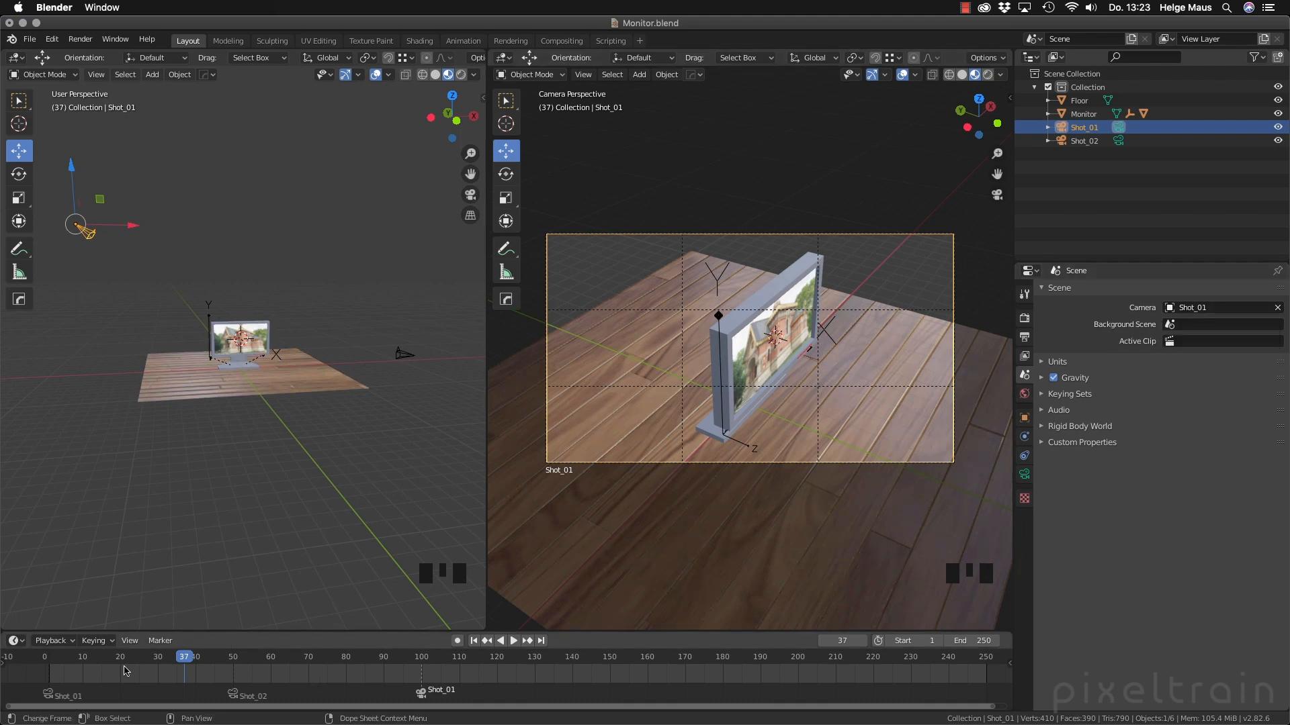
Delete the Shot_02 marker and both Shot_01 markers from the timeline
left_click(233, 699)
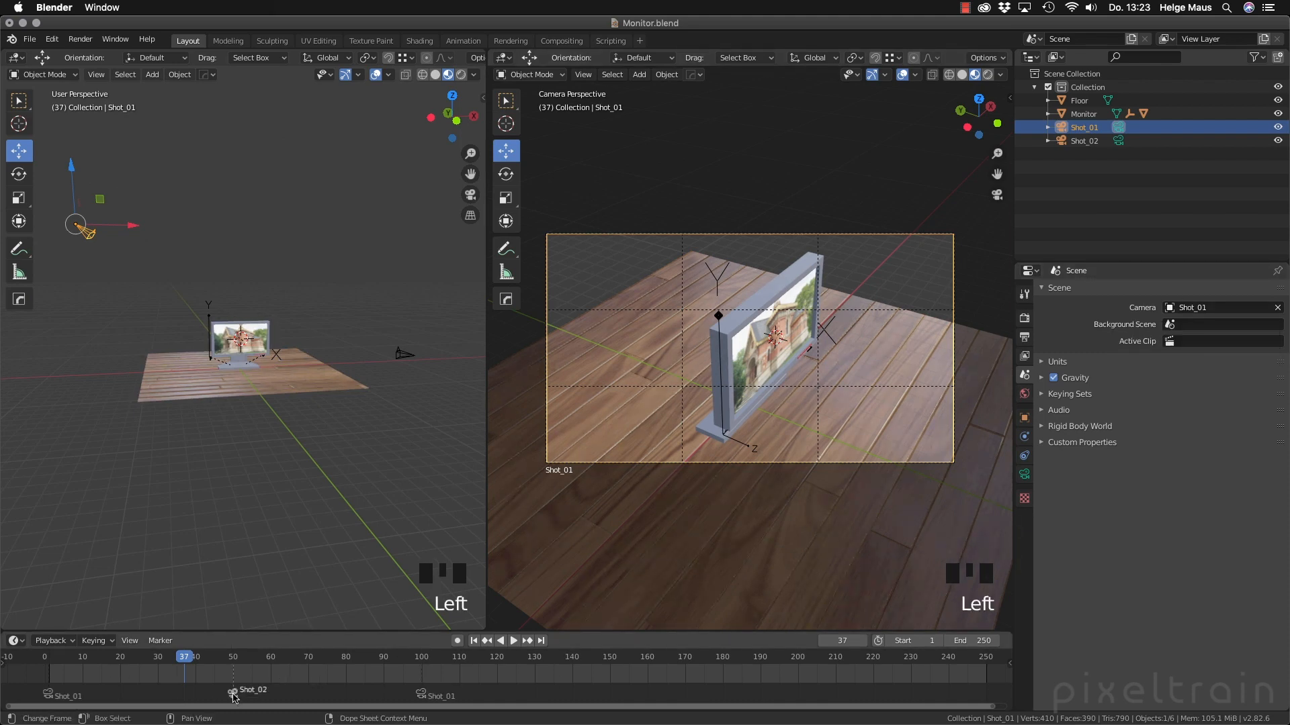
key("x")
left_click(233, 698)
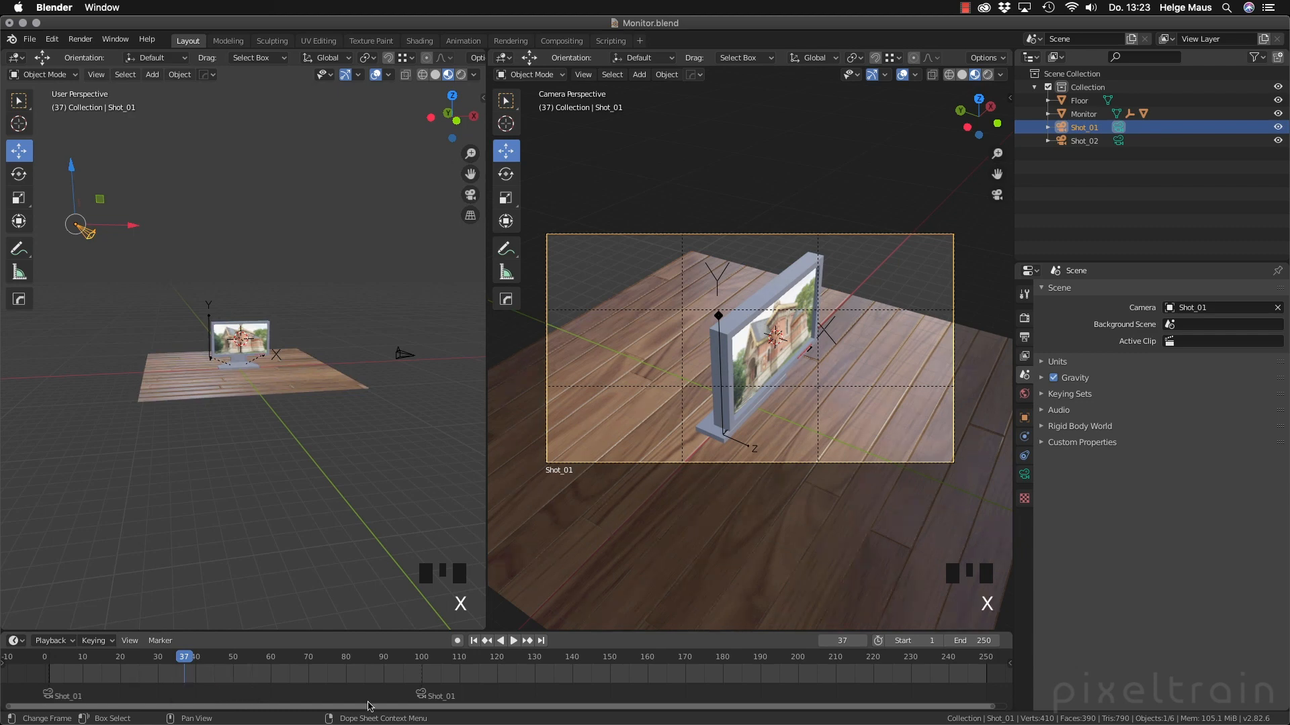
left_click(434, 698)
key("x")
left_click(57, 700)
left_click(57, 701)
key("x")
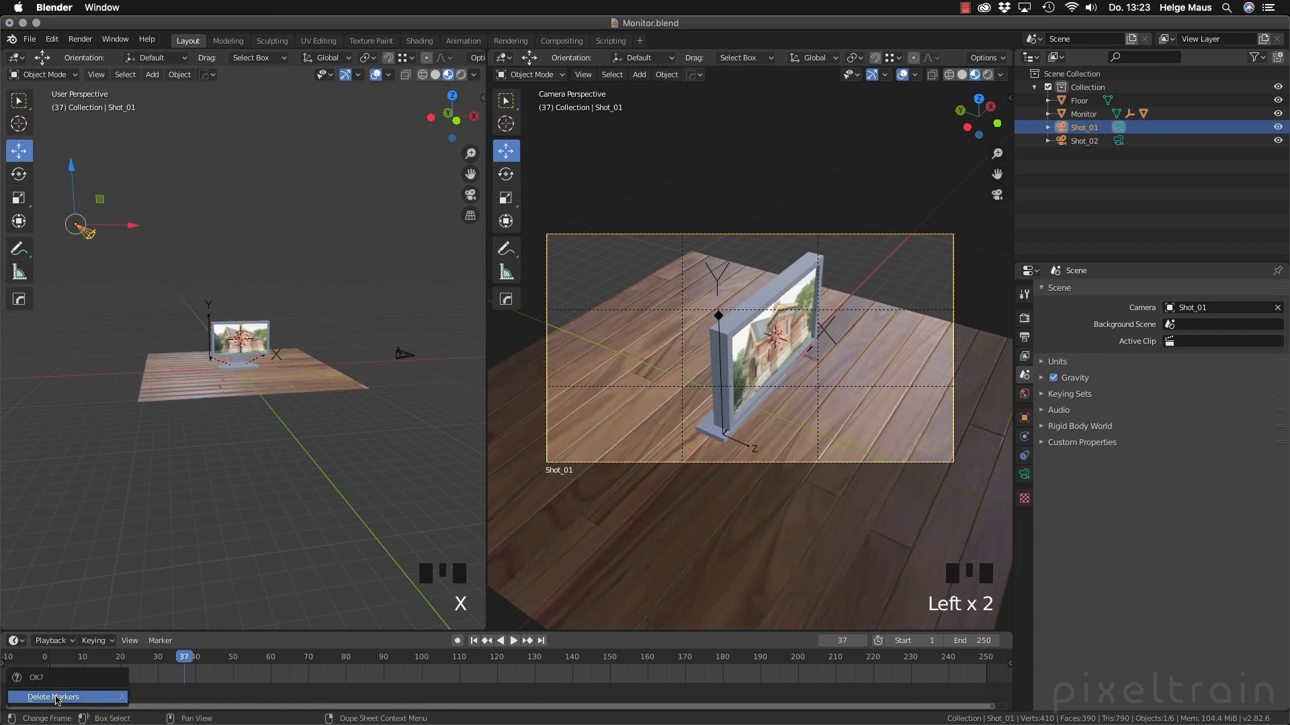
left_click(74, 694)
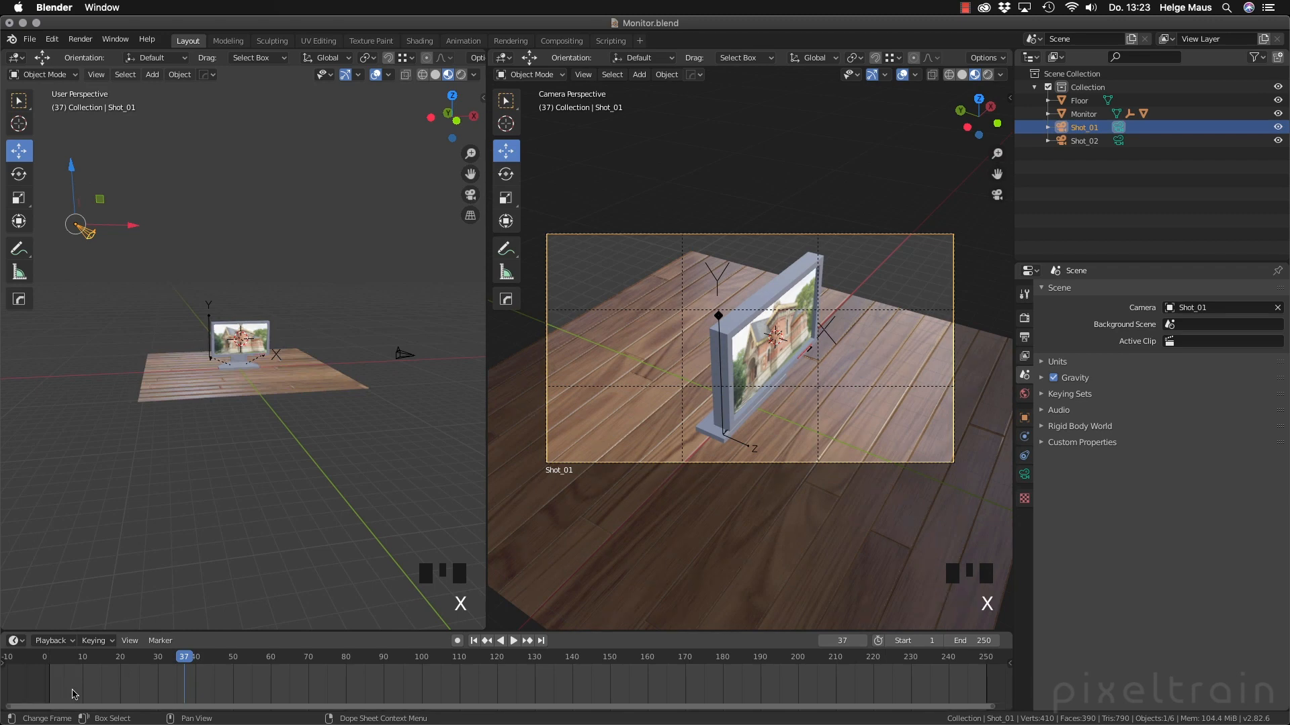
Reduce the timeline's height and widen the user perspective viewport beside the camera view
left_click_drag(330, 633, 329, 655)
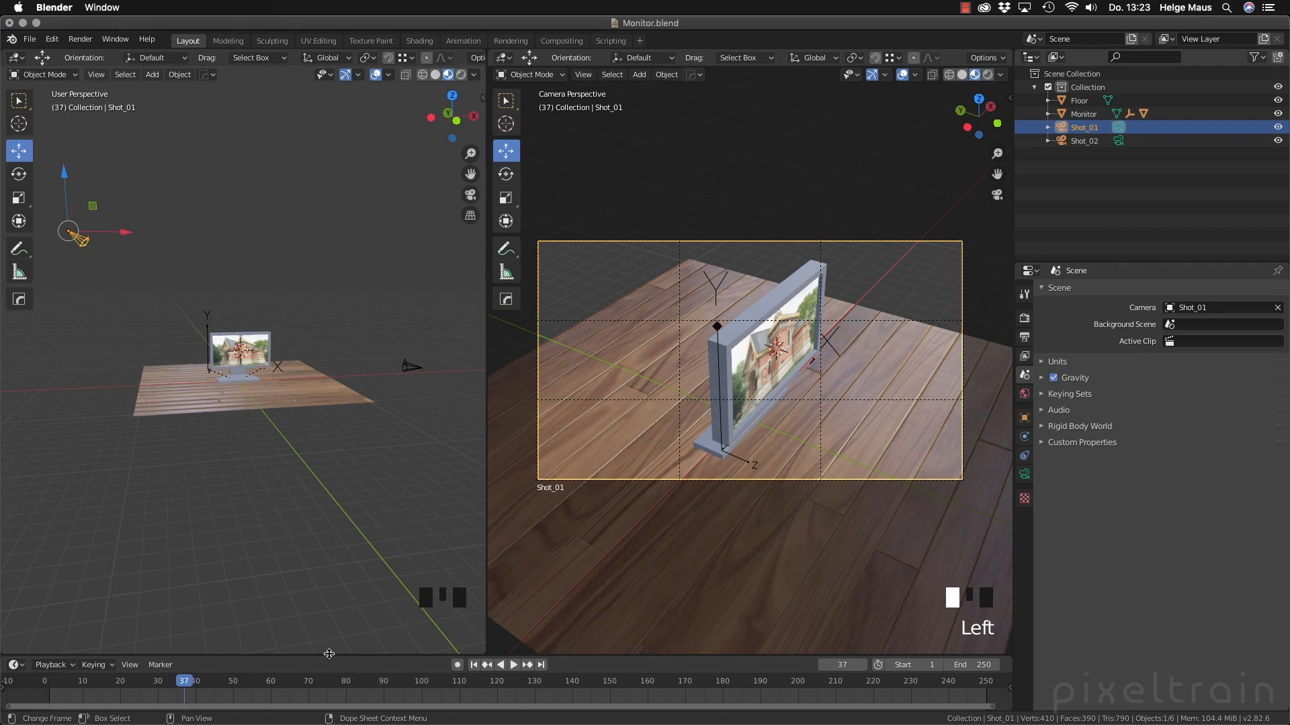
left_click_drag(487, 464, 565, 459)
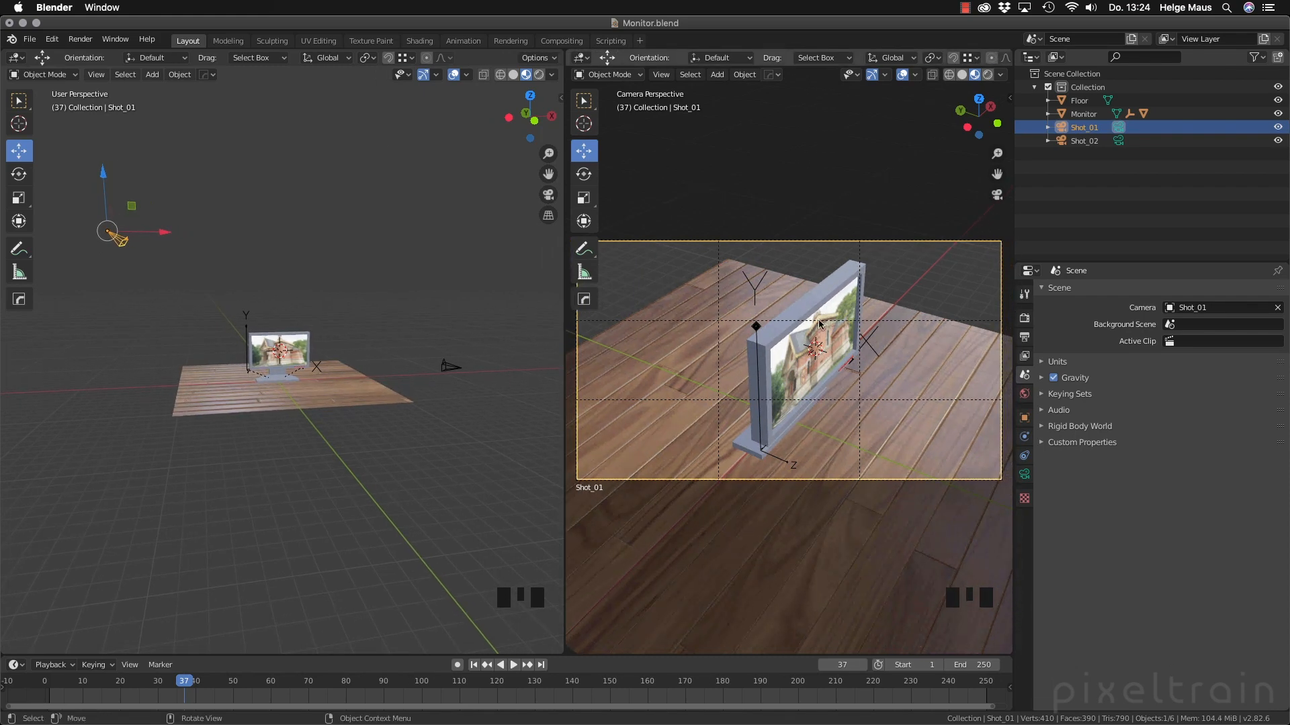
Show the camera viewport in rendered shading and set the render engine to Eevee
left_click(986, 75)
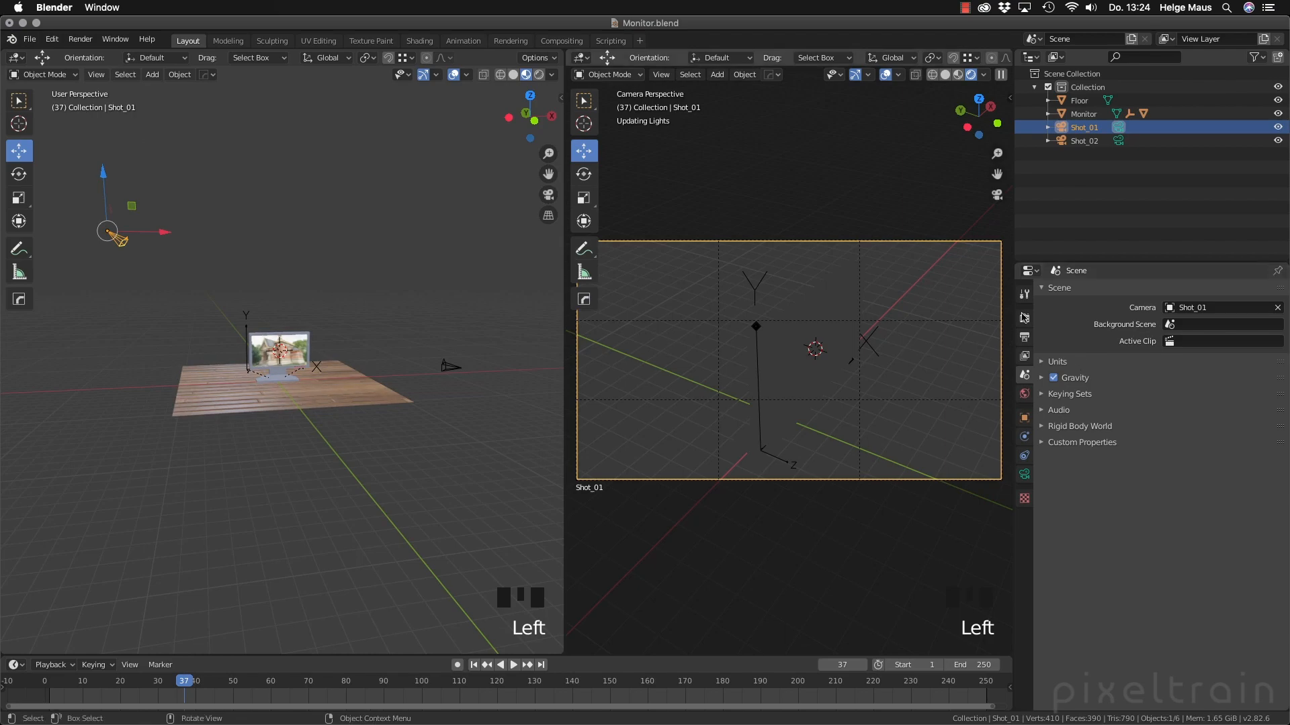
left_click(1023, 319)
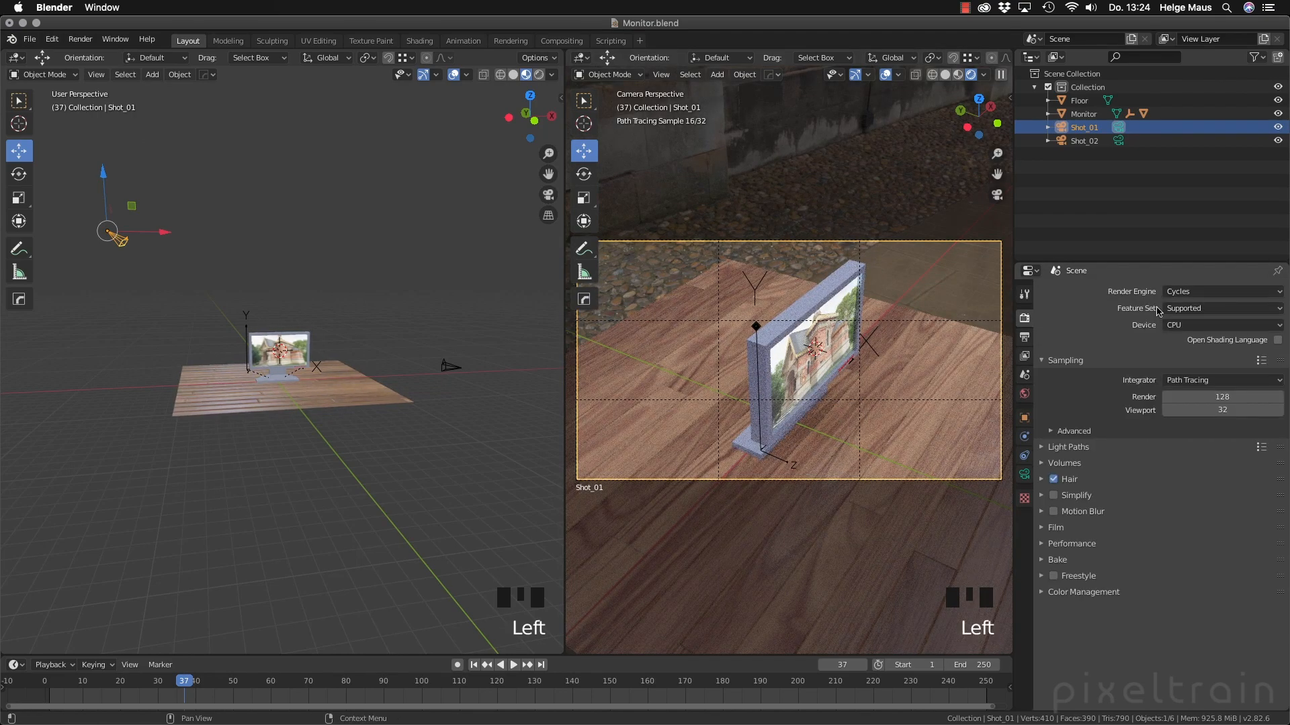
left_click(1174, 292)
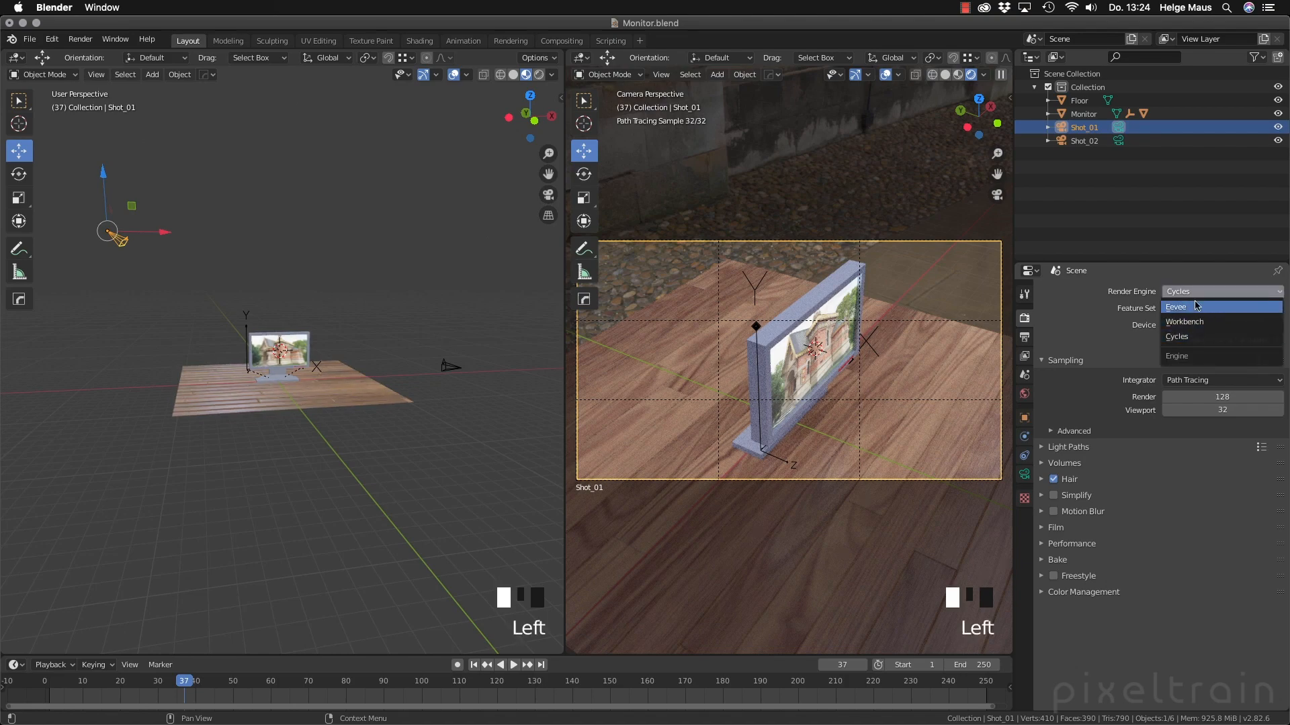
left_click(1176, 308)
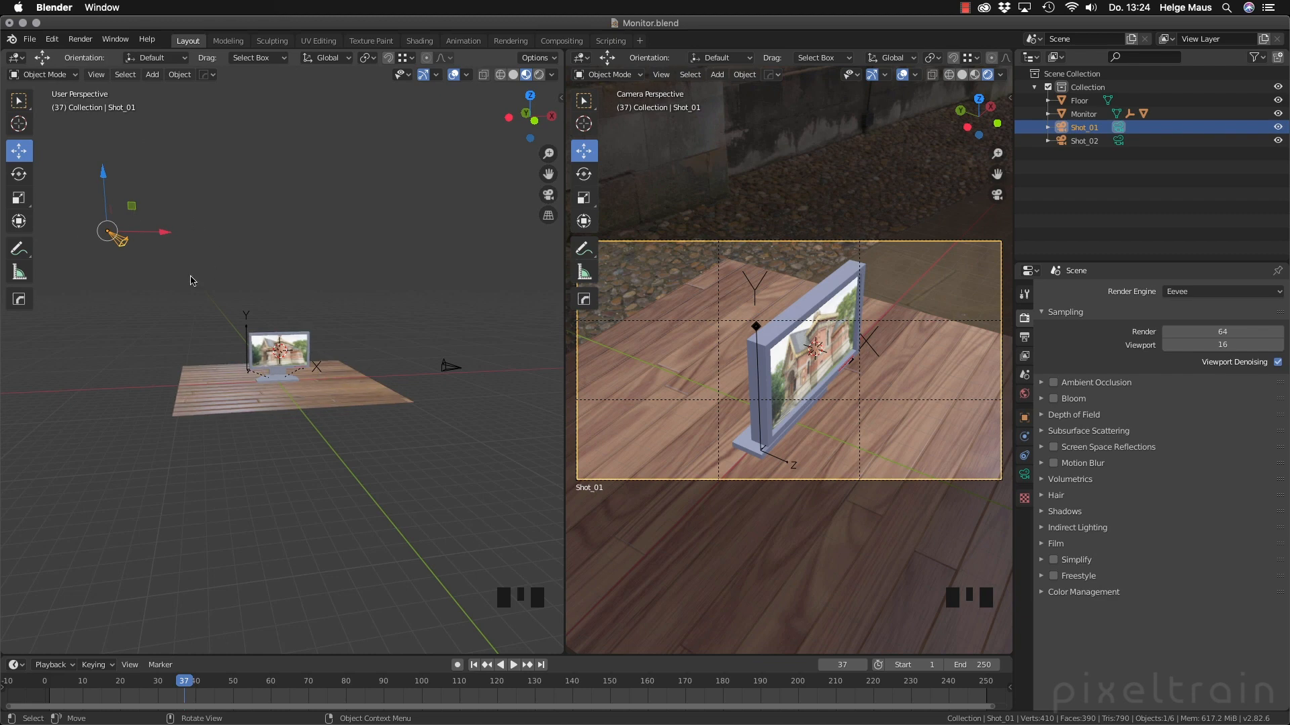
Scale up camera Shot_01 in the user perspective viewport by a factor of about 1.84
key("s")
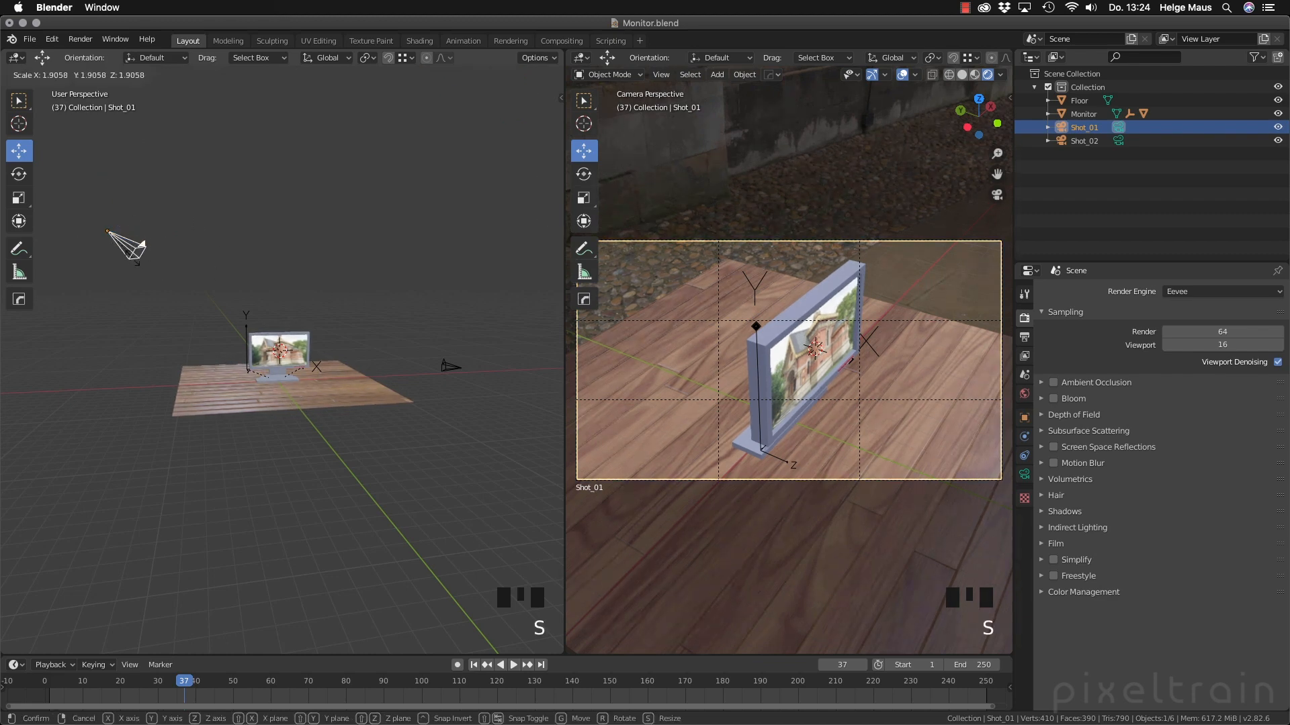
left_click(168, 302)
middle_click_drag(168, 302, 261, 343)
scroll(168, 298, "up", 2)
scroll(165, 297, "down", 1)
middle_click_drag(246, 342, 252, 341)
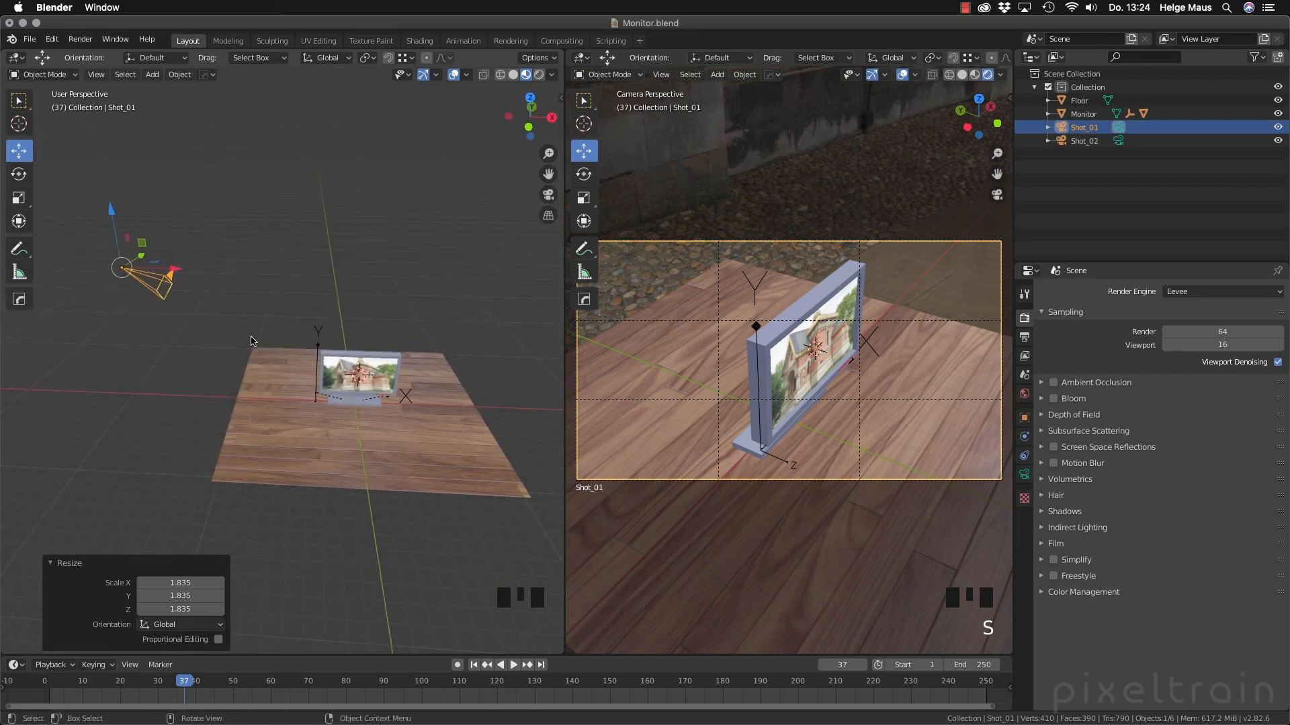
scroll(225, 321, "up", 2)
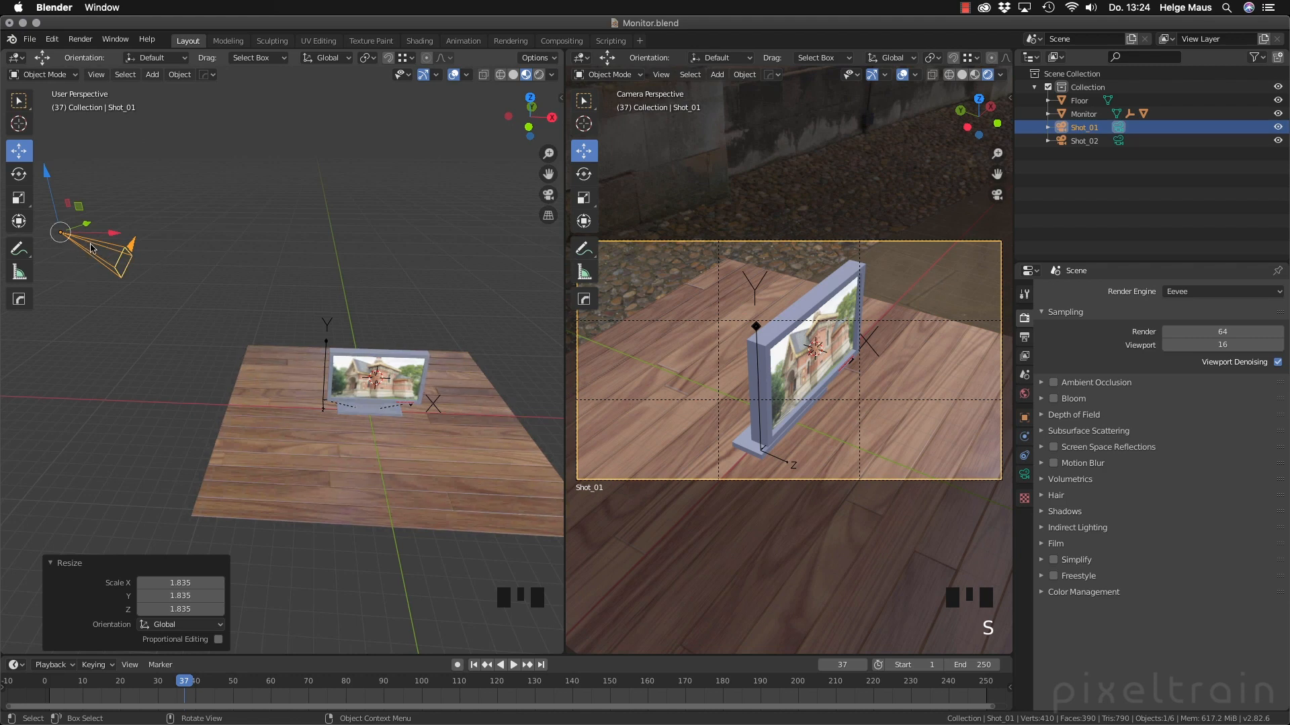
Show the lens settings of camera Shot_01 and increase its focal length to about 56.2 mm with the viewport handle
left_click(211, 270)
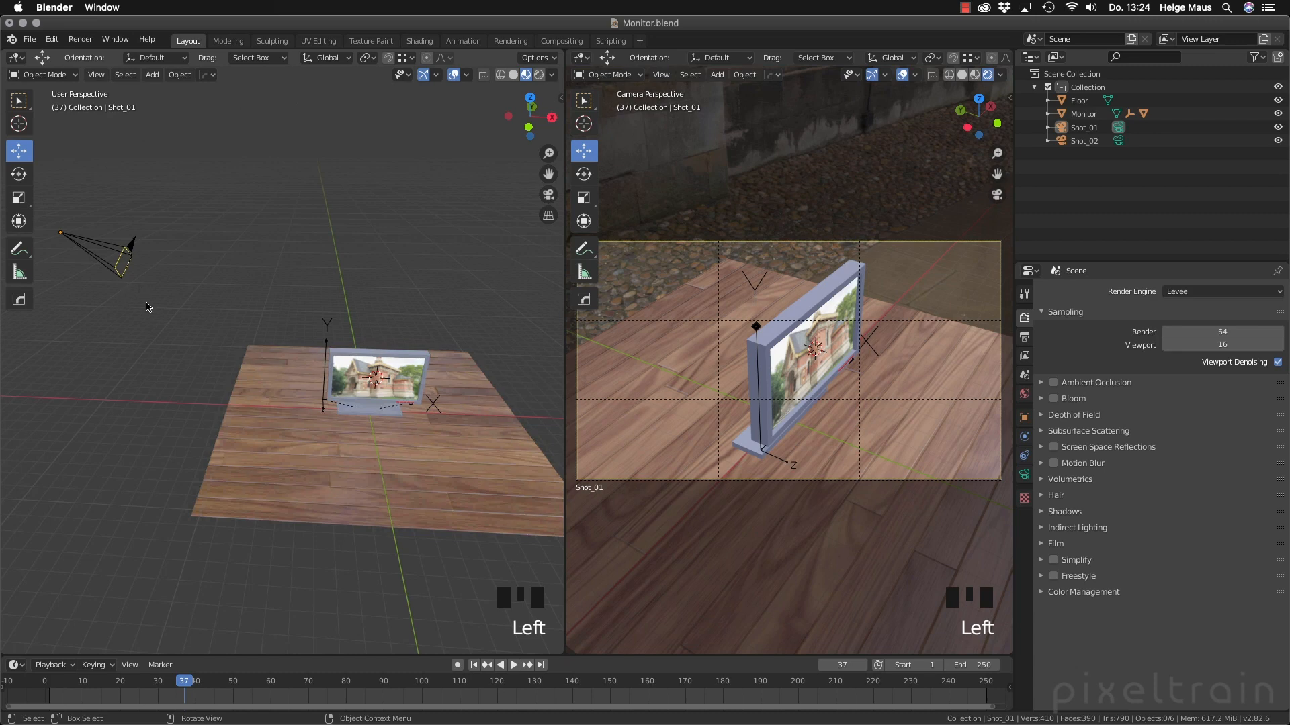
left_click(127, 275)
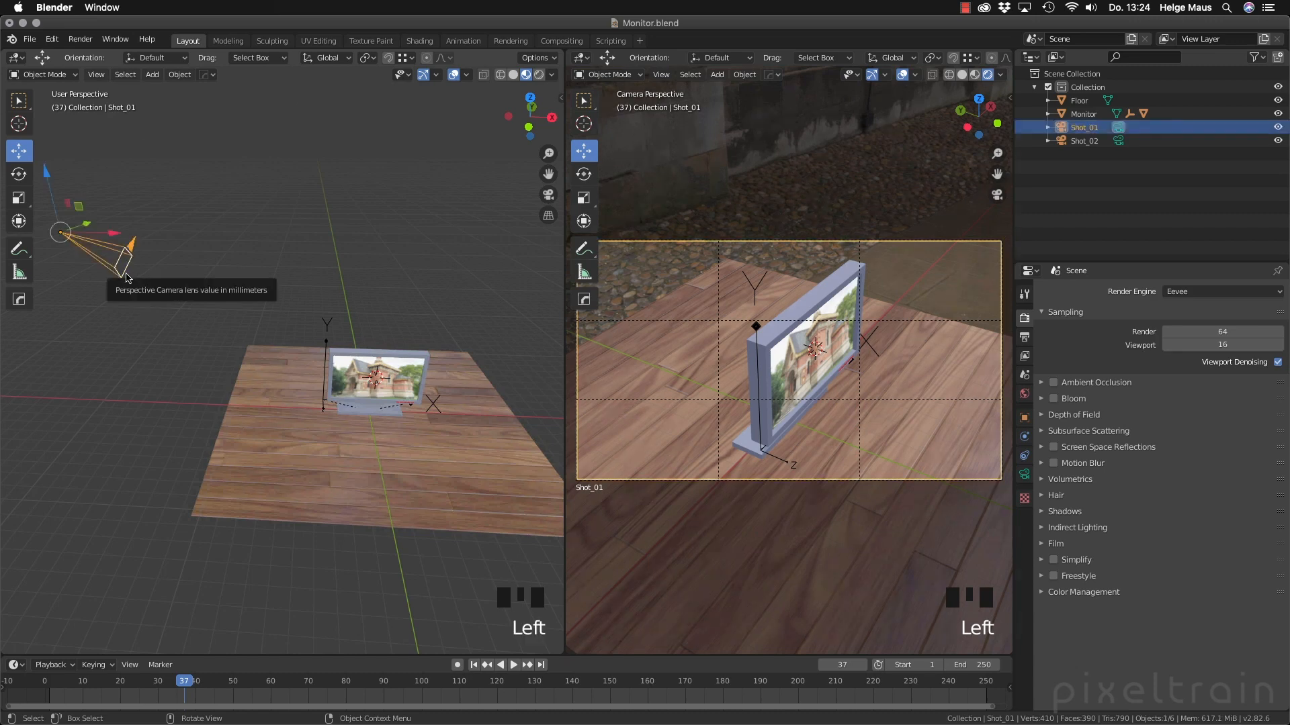
left_click(1025, 476)
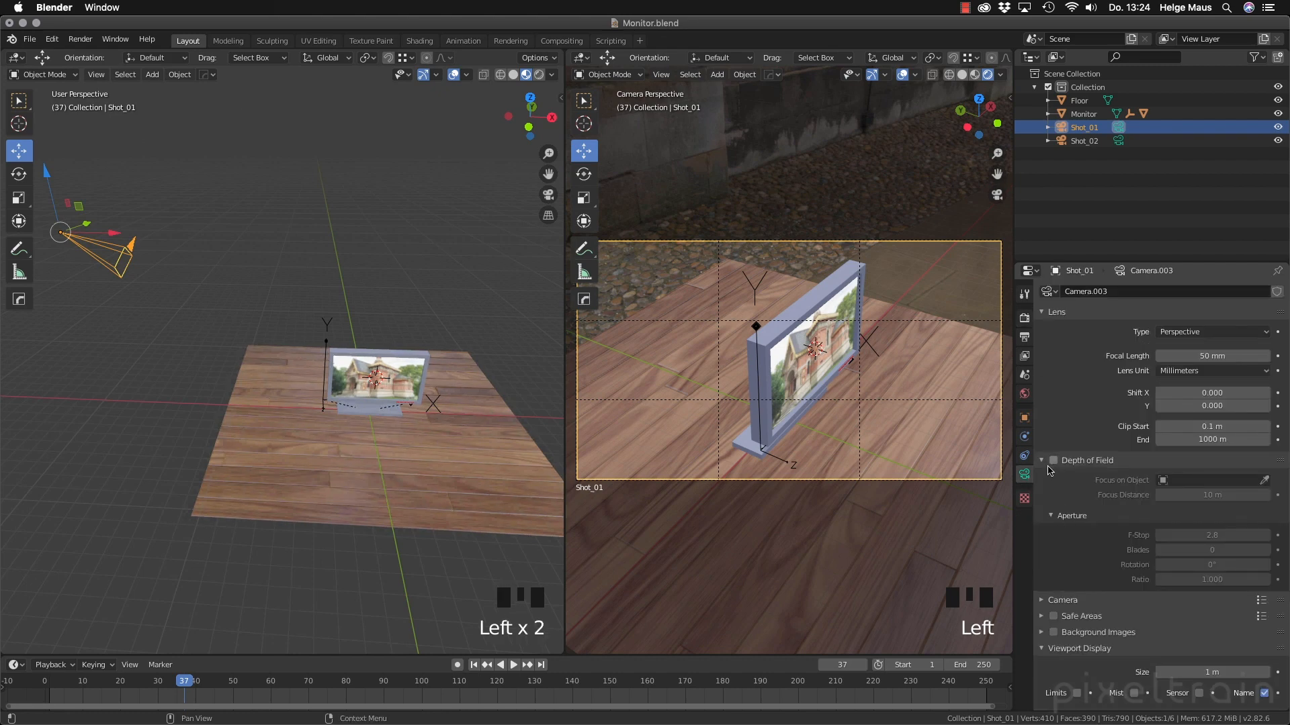
left_click(1044, 463)
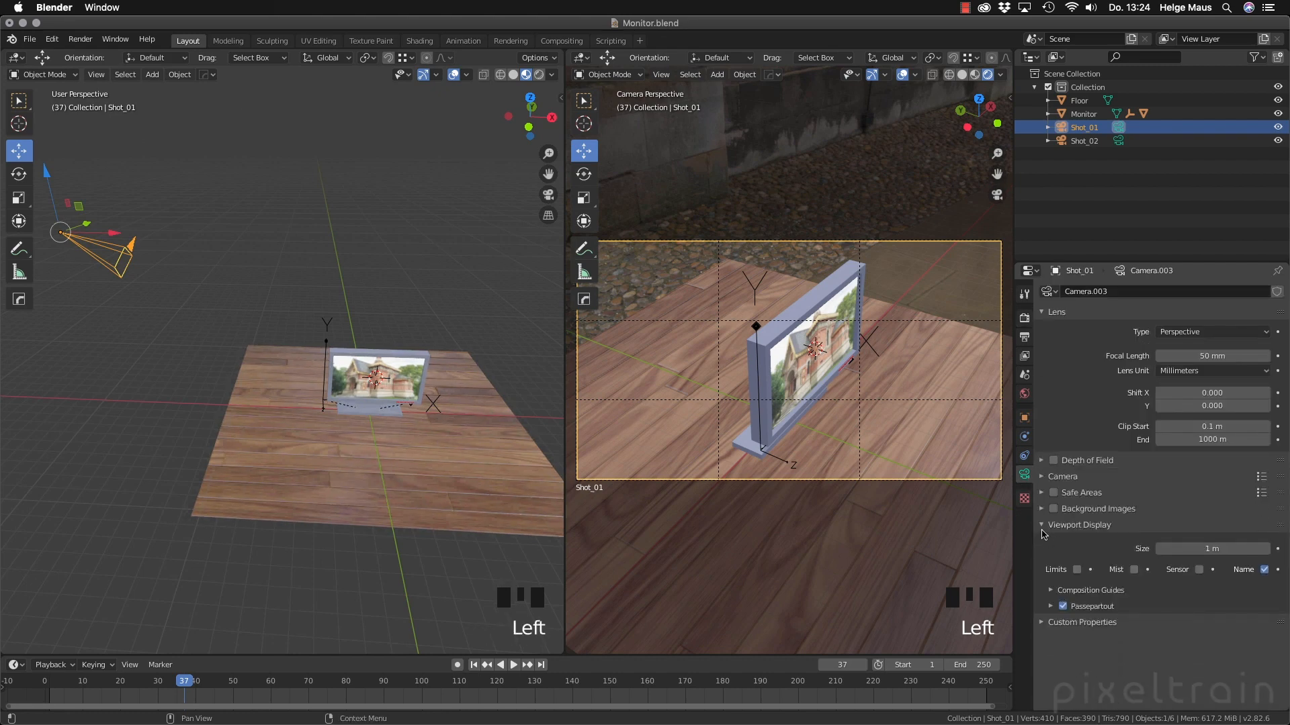
left_click(1043, 525)
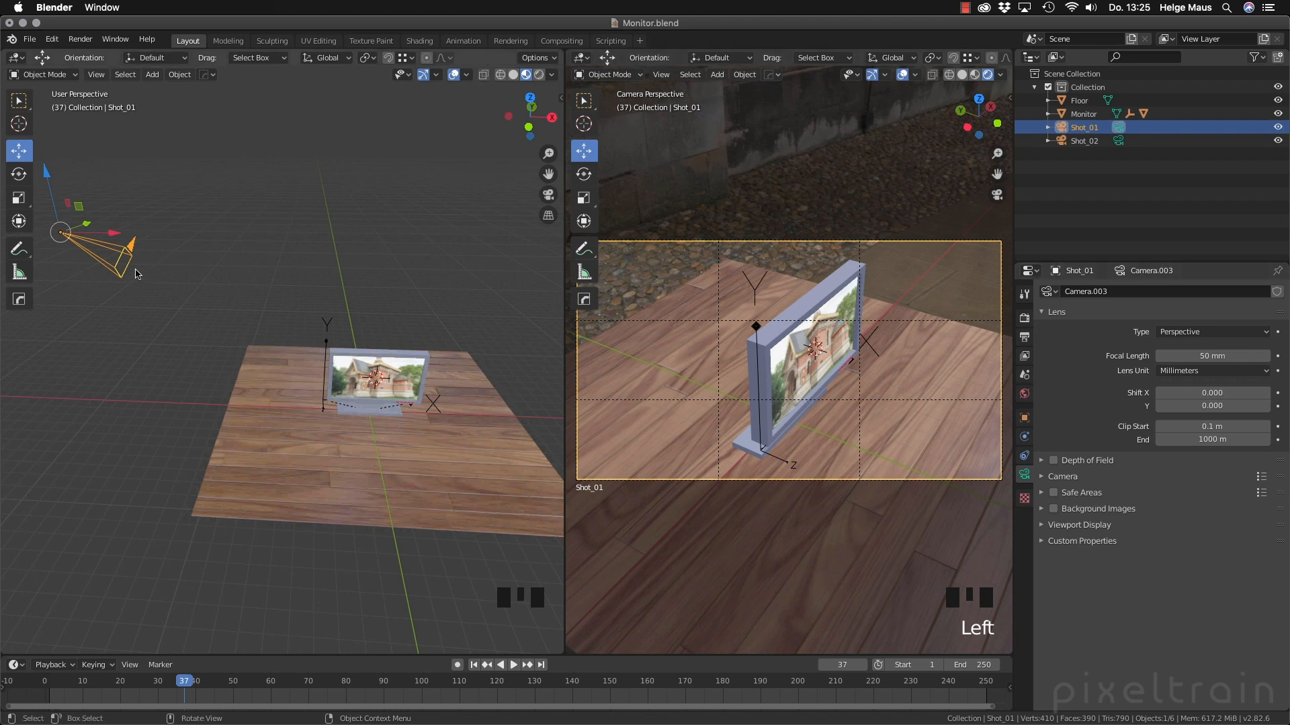
mouse_move(130, 272)
left_mouse_down()
mouse_move(179, 287)
mouse_move(111, 275)
mouse_move(141, 280)
mouse_move(132, 284)
left_mouse_up()
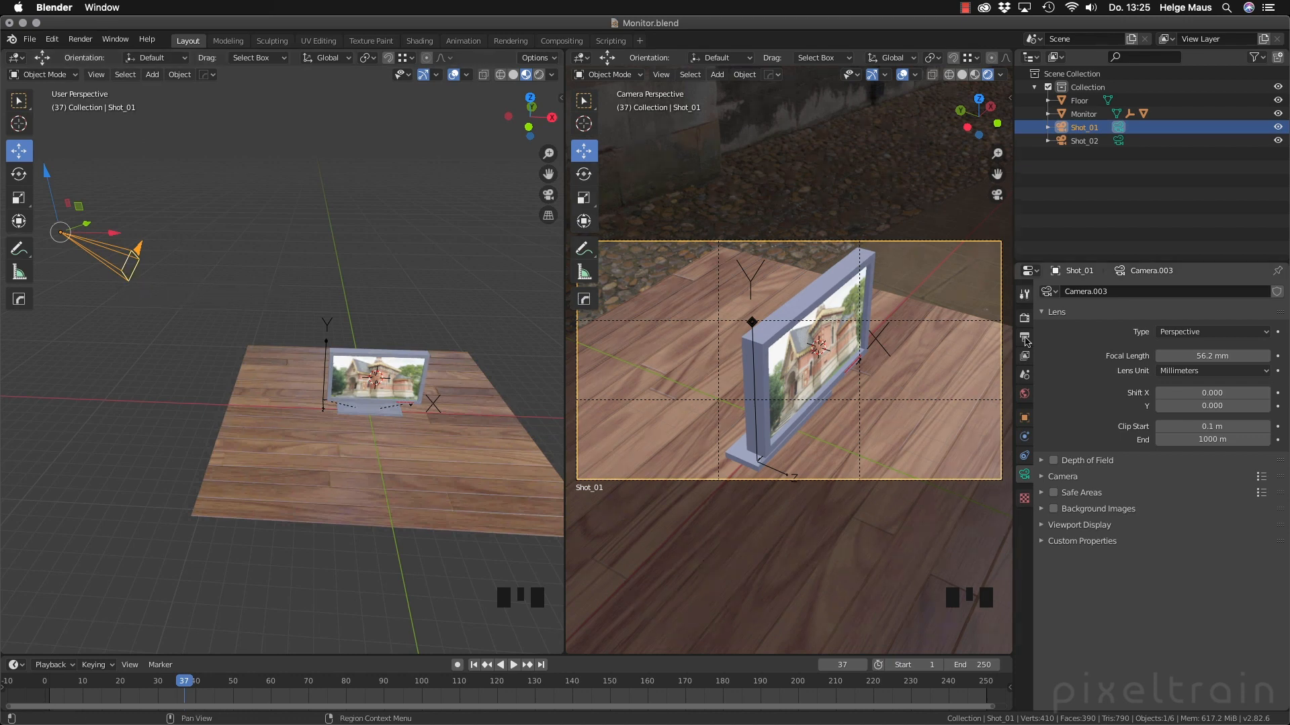
Enable the Limits display for camera Shot_01 in its viewport display settings
left_click(1043, 527)
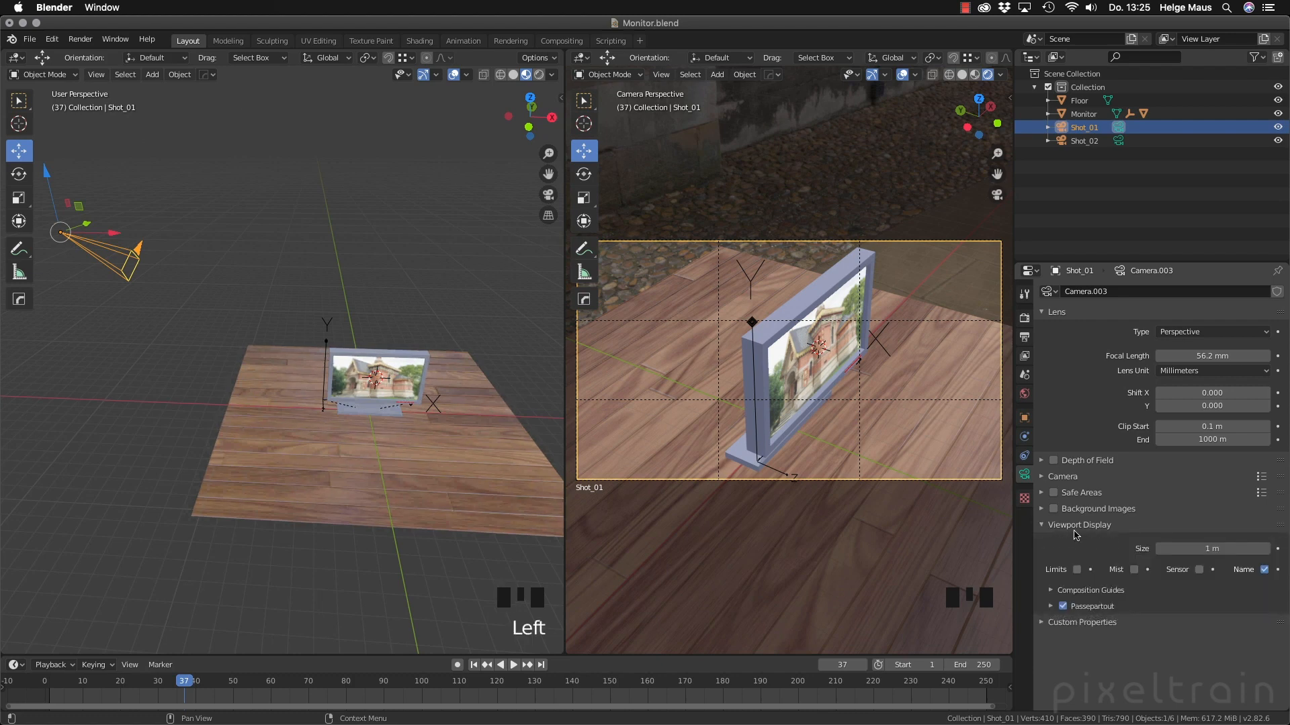
left_click(1077, 569)
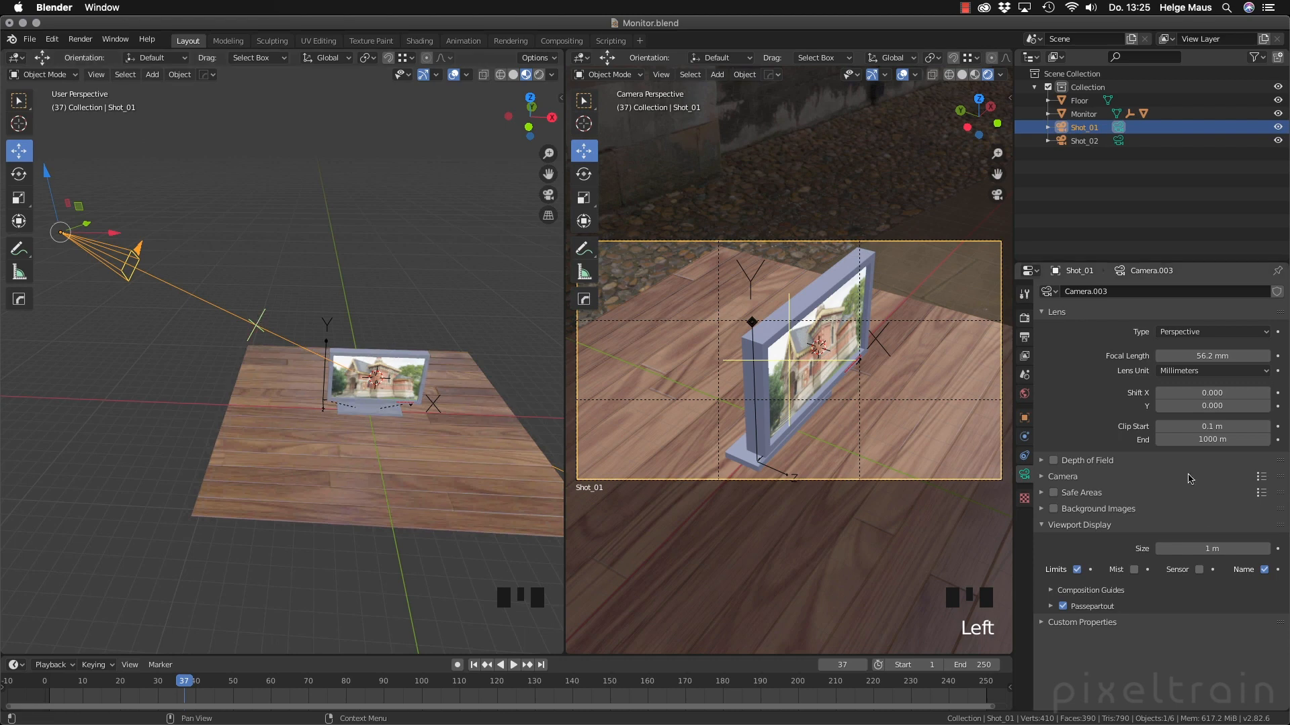
left_click(1048, 526)
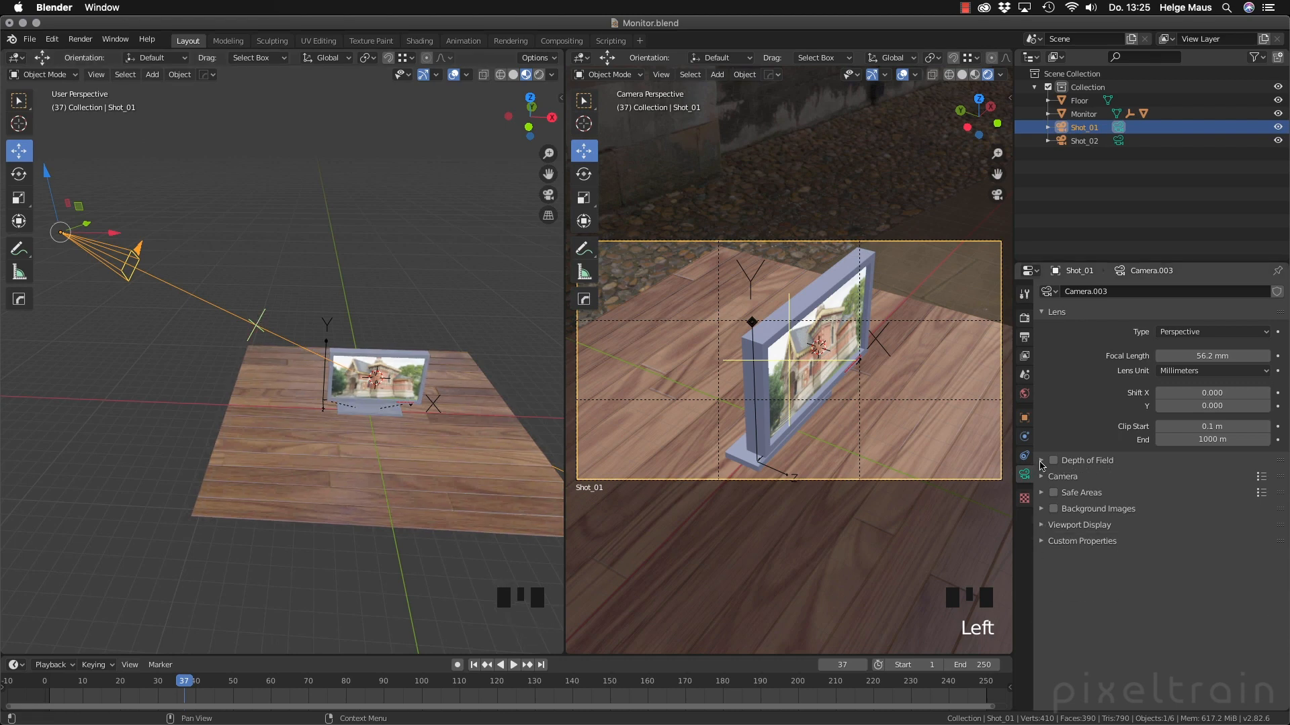
Move Shot_01's focus point to a distance of about 7.4 m in the viewport and enable Depth of Field
left_click(1081, 462)
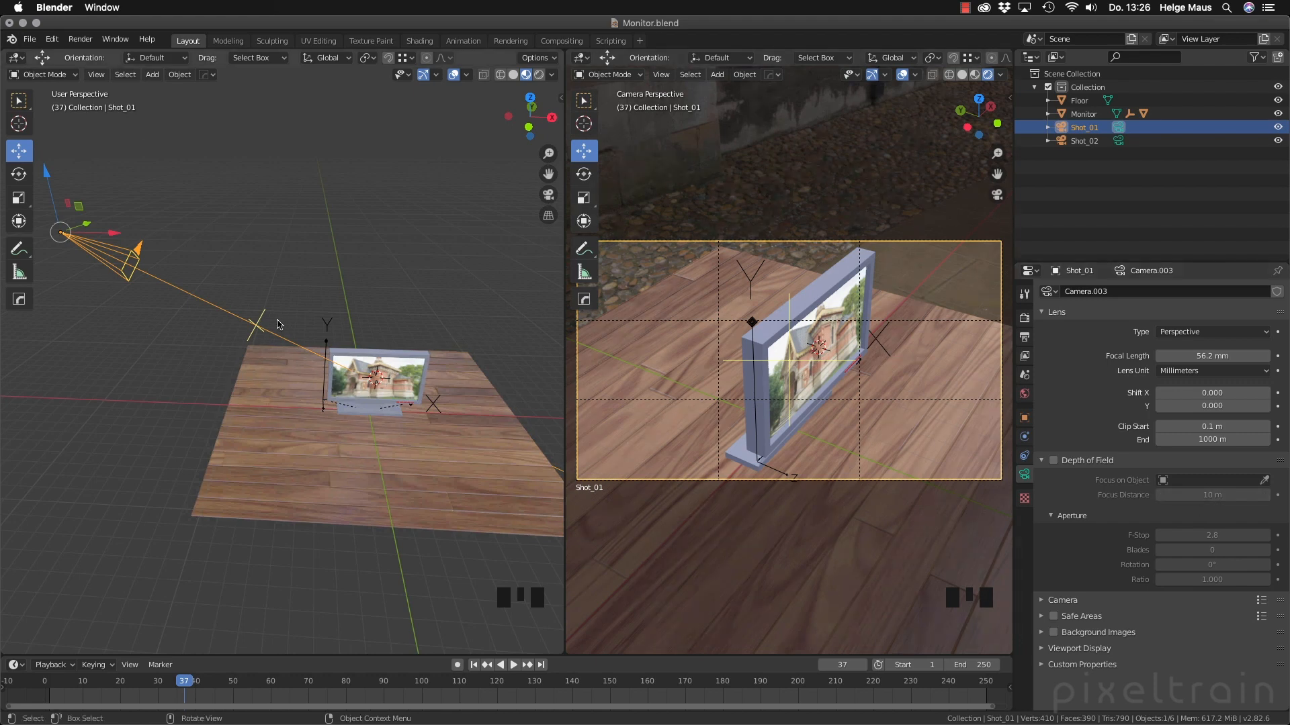
left_click_drag(268, 324, 216, 307)
left_click(1053, 461)
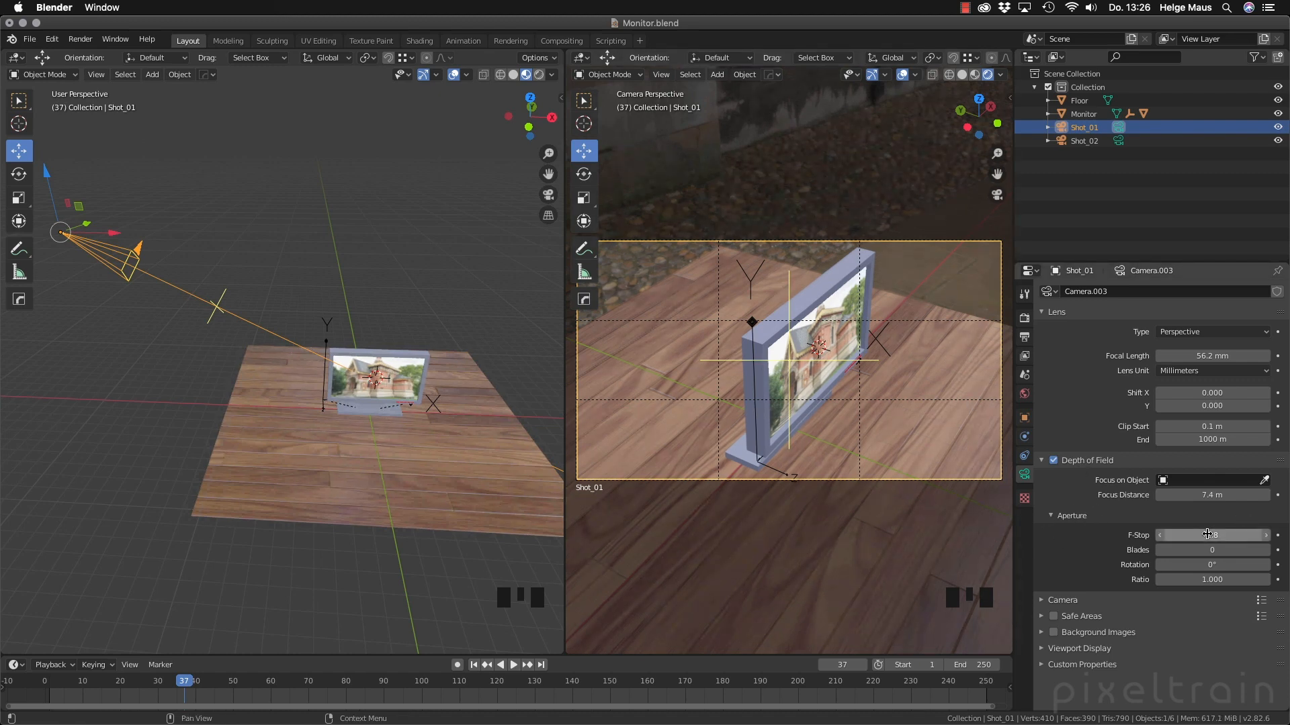
Set Shot_01's aperture F-Stop to 0.5 and move its focus point to a distance of about 8.7 m
left_click(1230, 530)
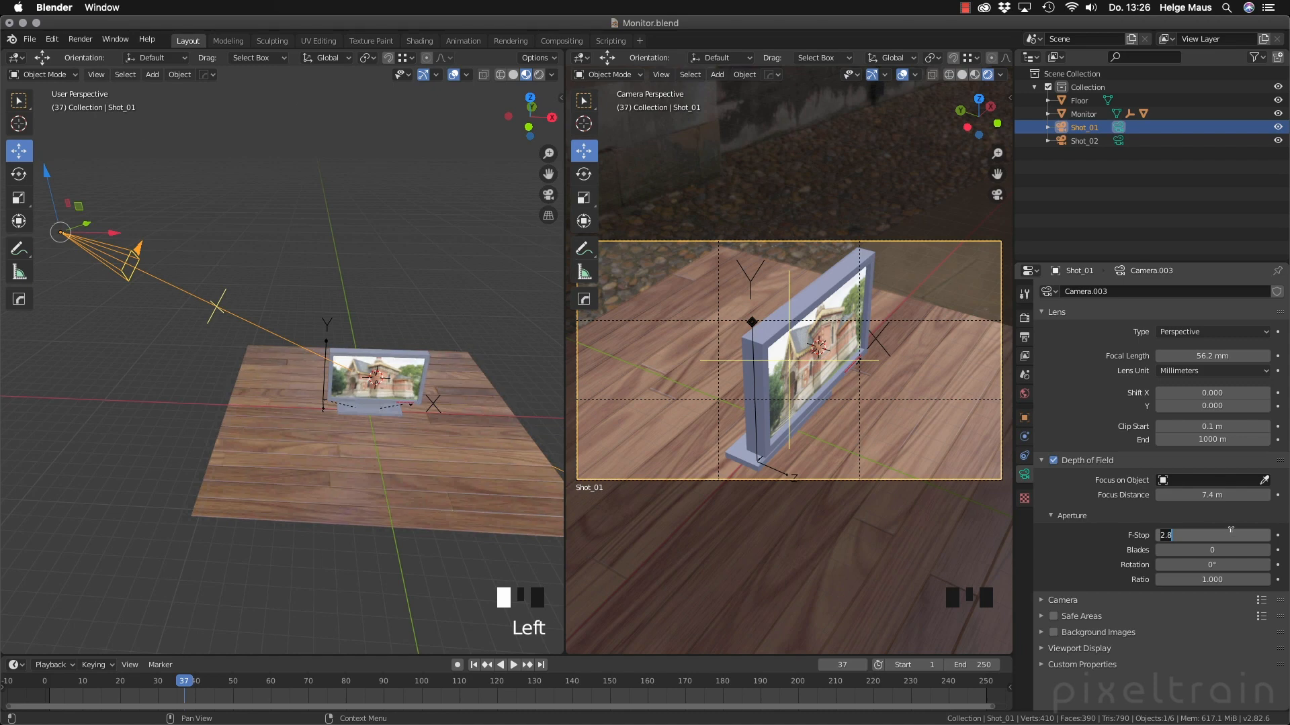
key("BackSpace")
key("Return")
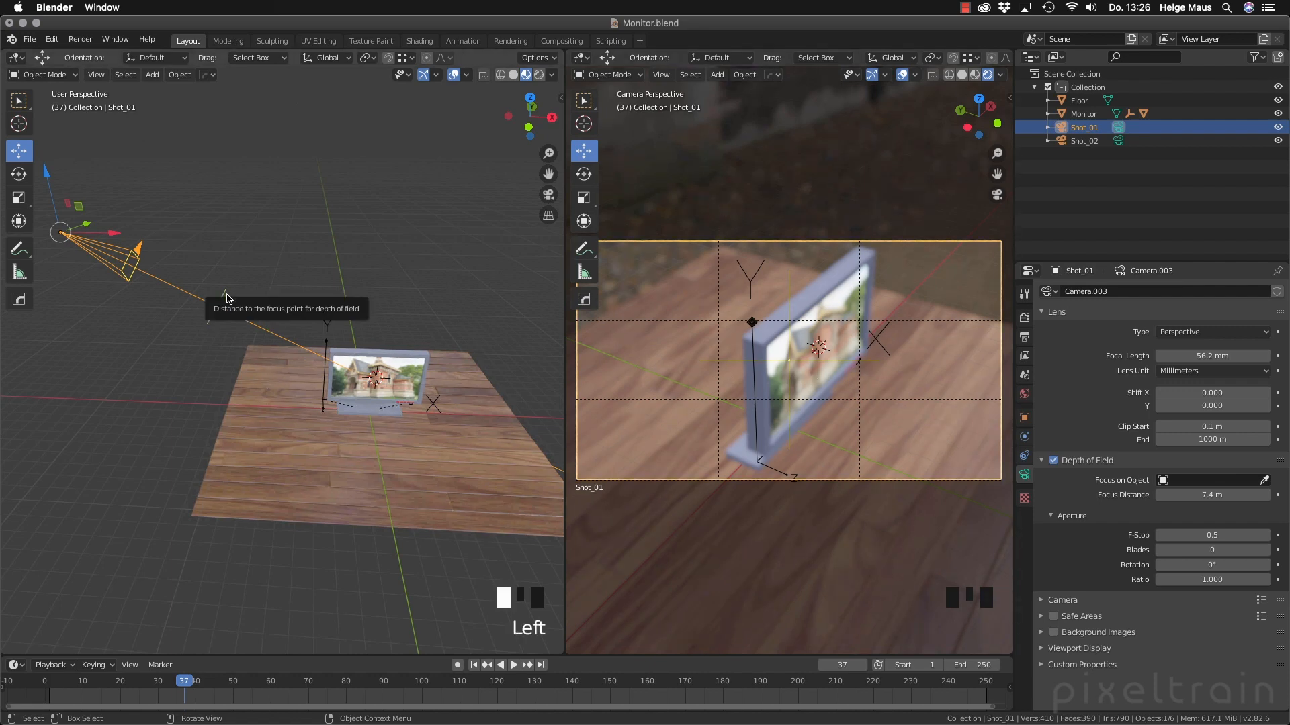
mouse_move(227, 297)
left_mouse_down()
mouse_move(343, 346)
mouse_move(168, 277)
mouse_move(417, 365)
mouse_move(336, 360)
mouse_move(344, 336)
mouse_move(286, 337)
mouse_move(225, 313)
mouse_move(250, 322)
mouse_move(236, 315)
left_mouse_up()
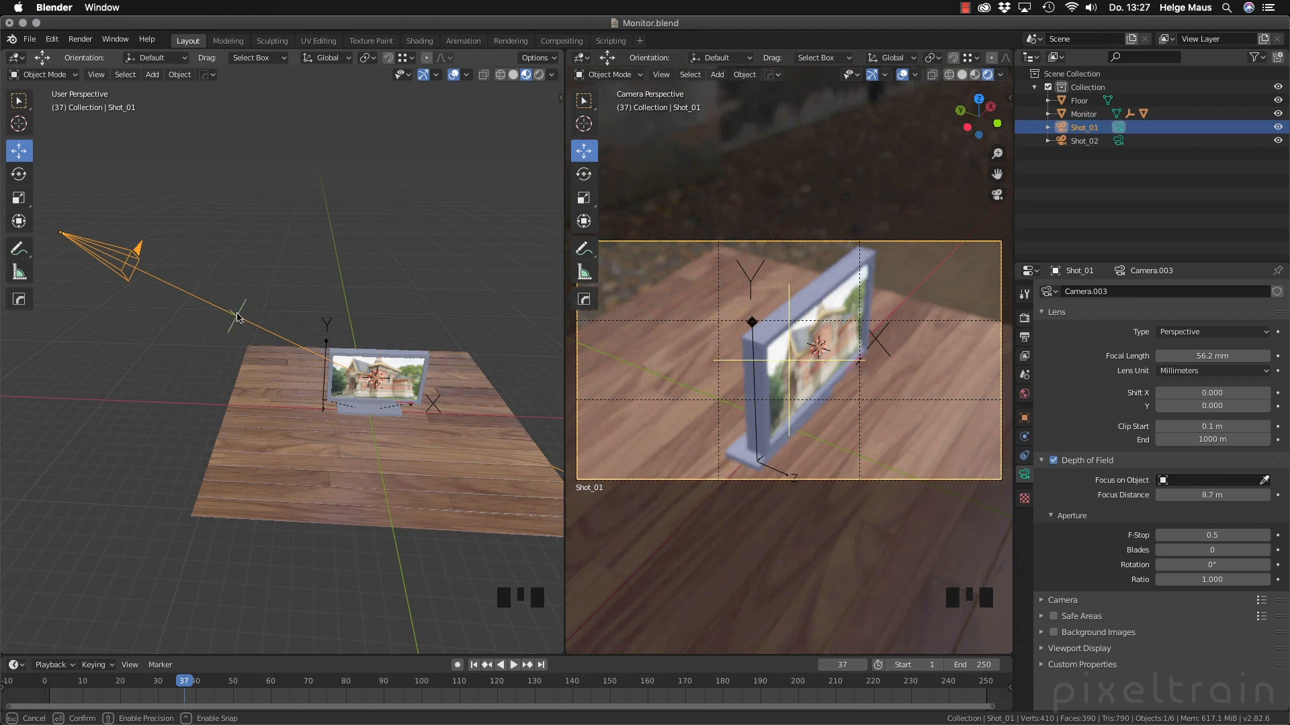
Switch the render engine to Cycles
left_click(1025, 318)
left_click_drag(1186, 292, 1177, 335)
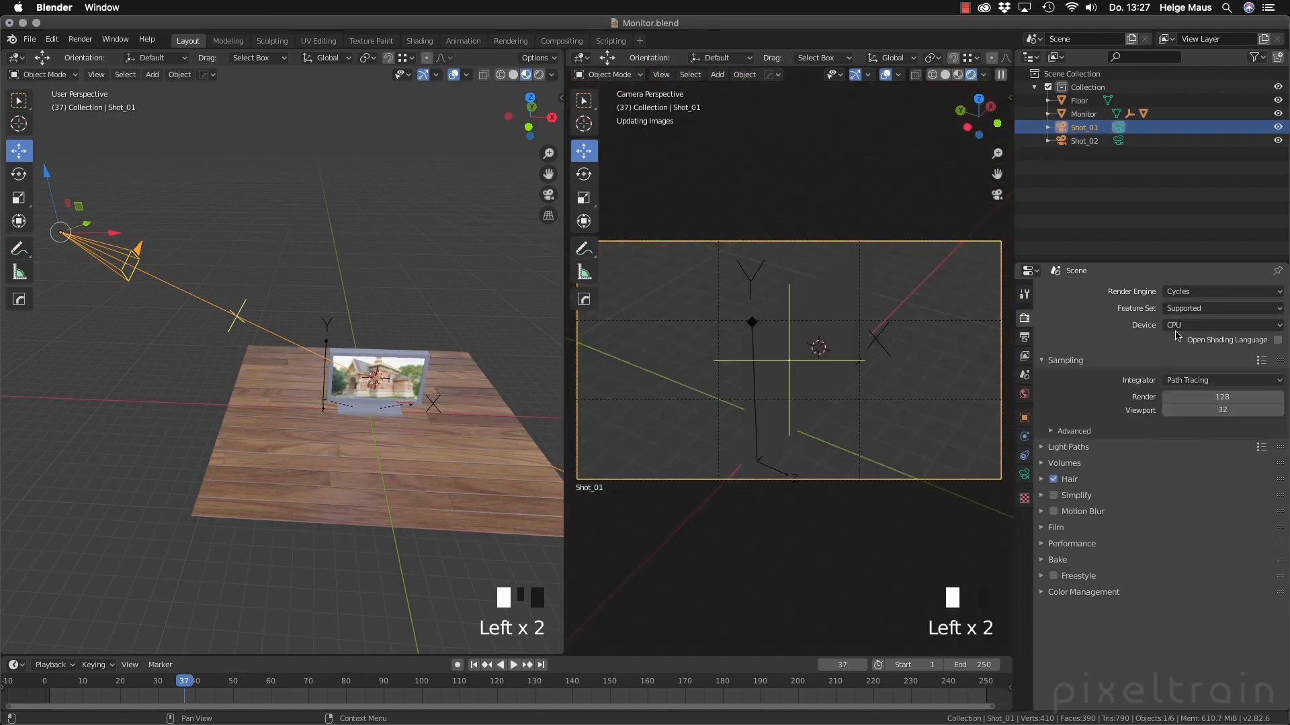